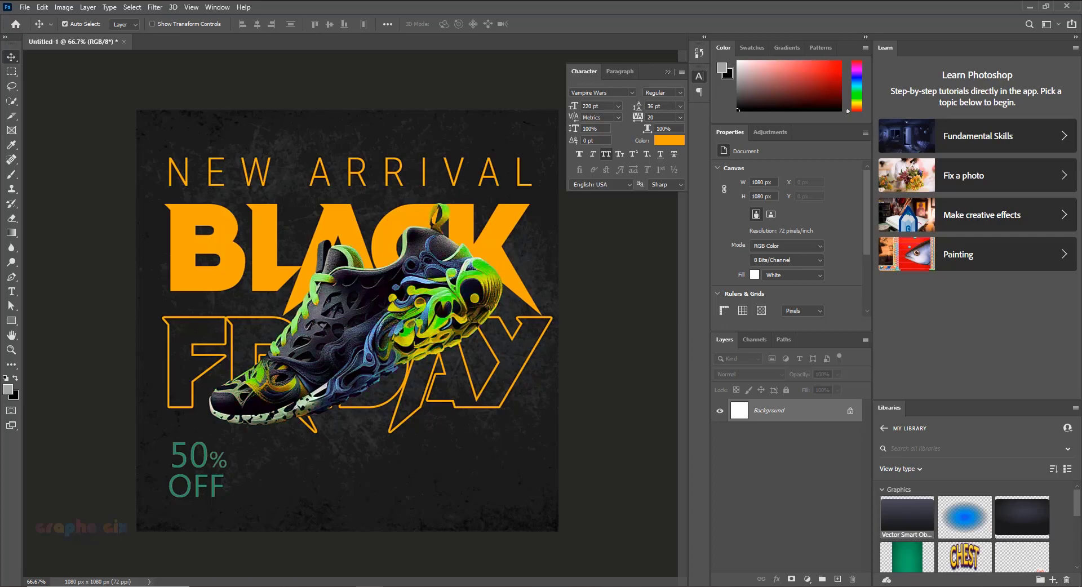
Place the bg image from the Images folder into the document so it fills the canvas
key(alt+Tab)
drag(276, 191, 409, 348)
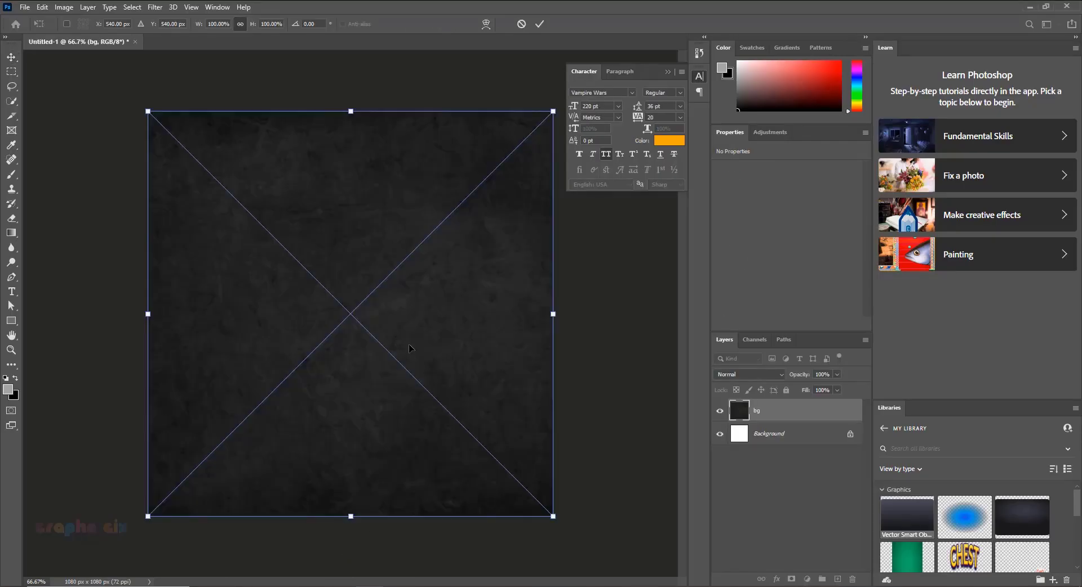
key(Return)
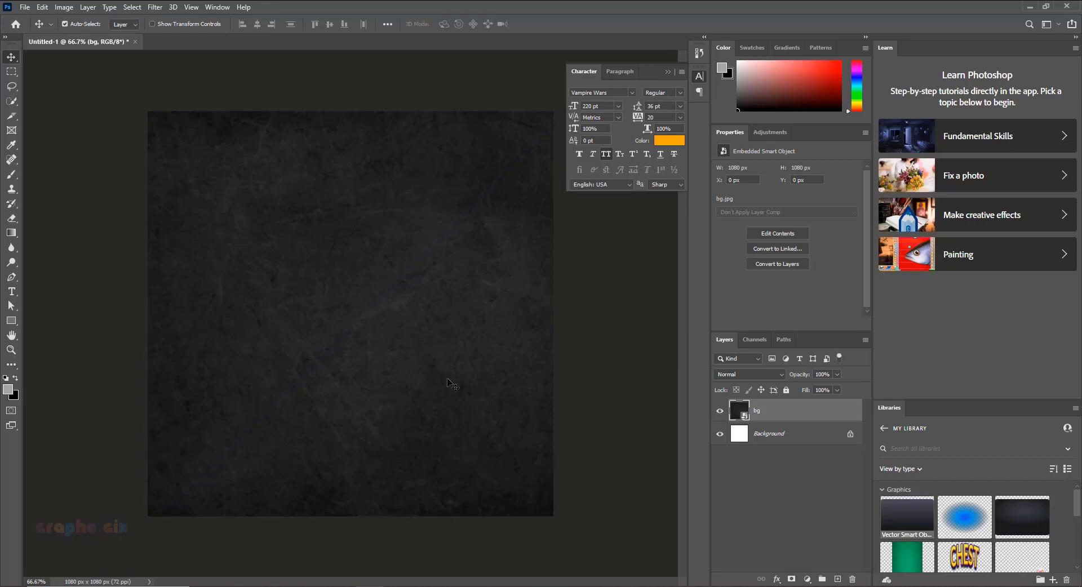
Place the sports-shoe-pair-design-illustration-generated-by-ai image from the Images folder over the dark background
key(alt+Tab)
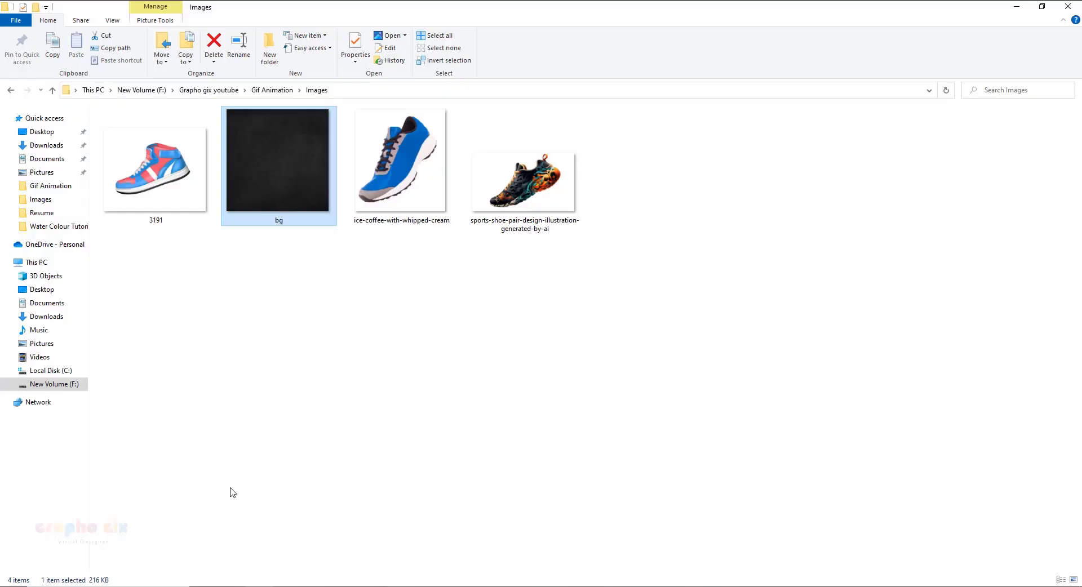
drag(523, 169, 476, 295)
key(Return)
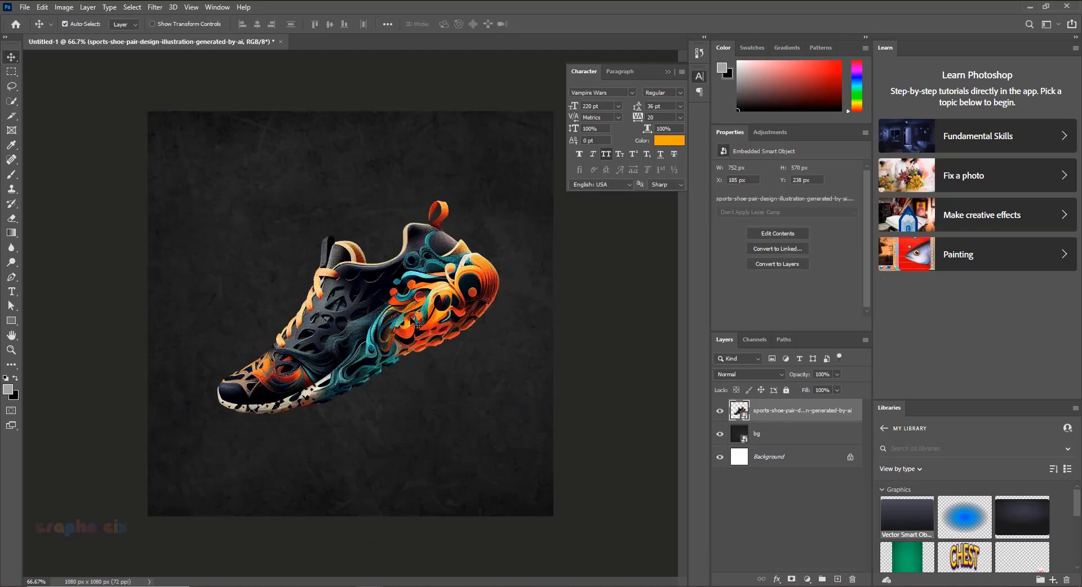
Duplicate the shoe layer and shift the copy's hue to -36 with Hue/Saturation
key(ctrl+j)
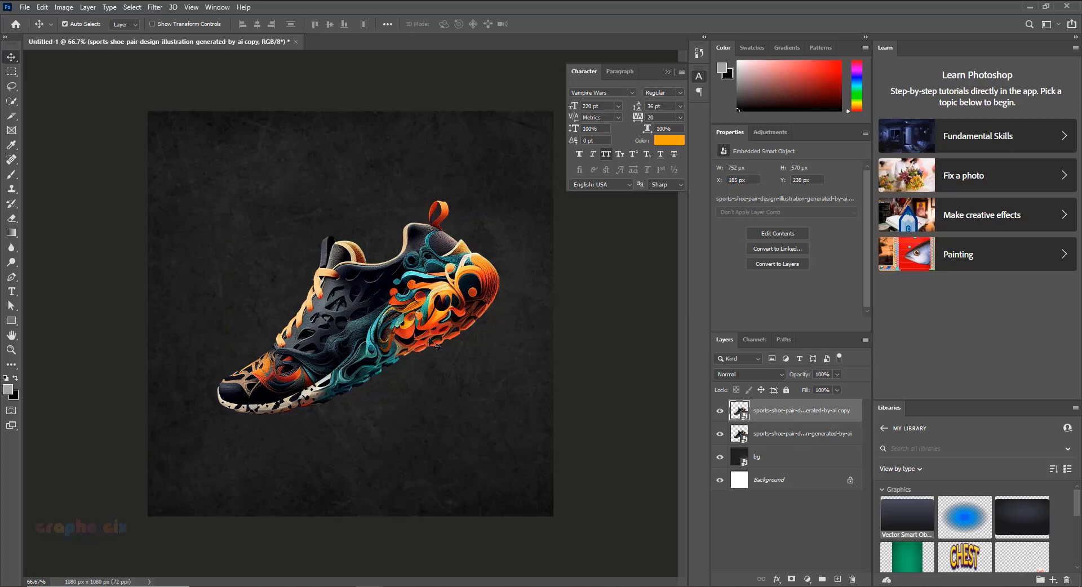
key(ctrl+u)
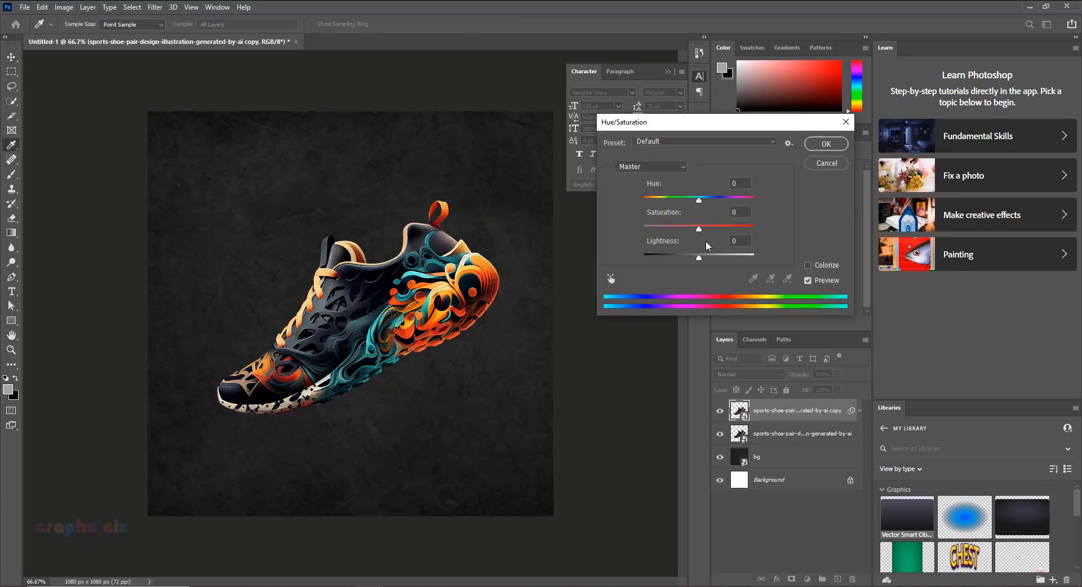
drag(699, 198, 680, 199)
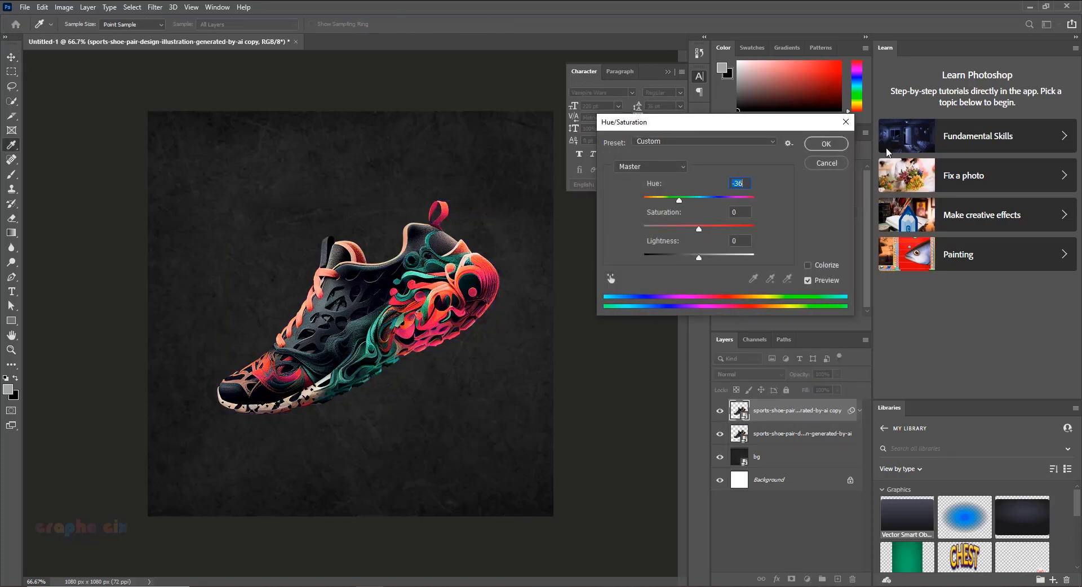
click(826, 144)
Duplicate the recoloured shoe layer and apply another Hue/Saturation adjustment with hue +87 to the new copy
key(ctrl+j)
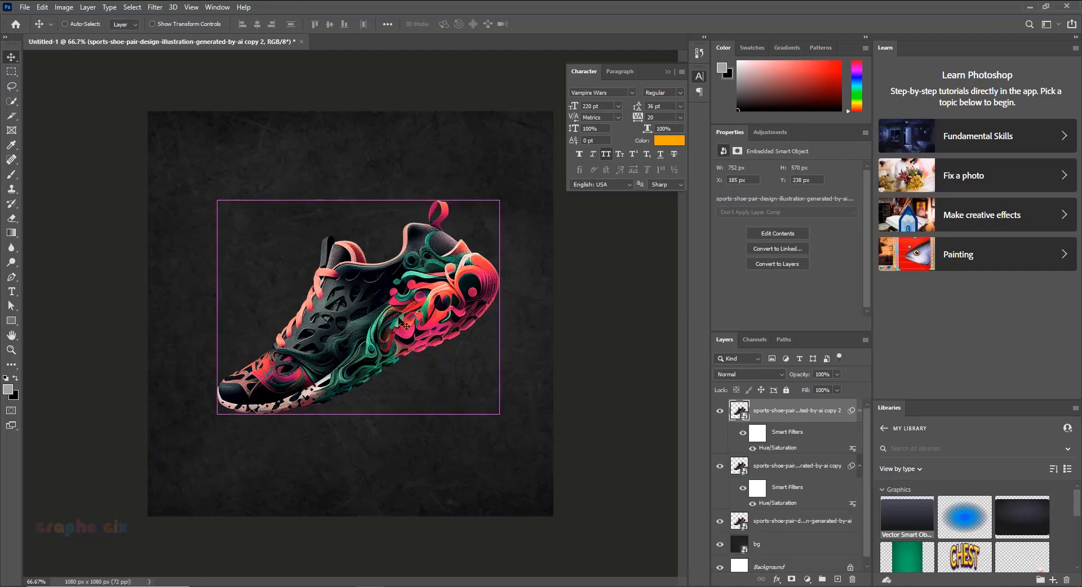
key(ctrl+u)
drag(699, 200, 733, 197)
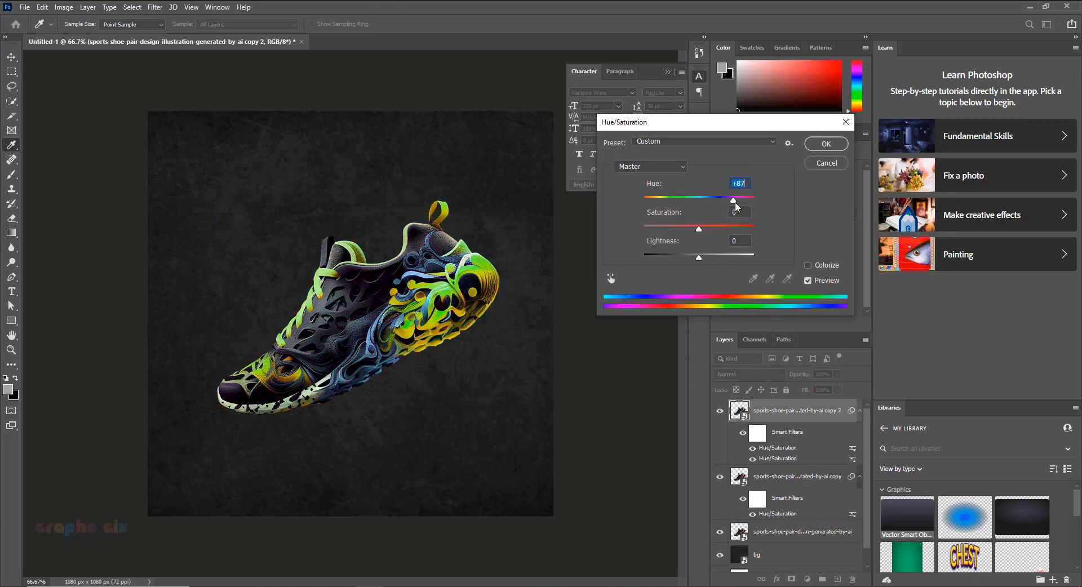
click(828, 145)
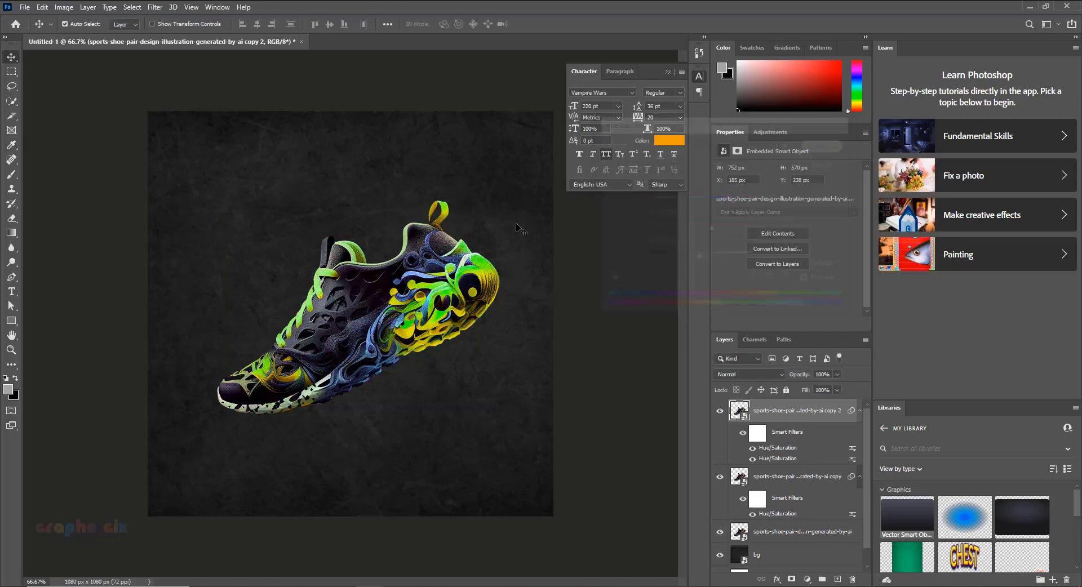
Hide all three shoe layers, leaving only the dark background showing
click(719, 413)
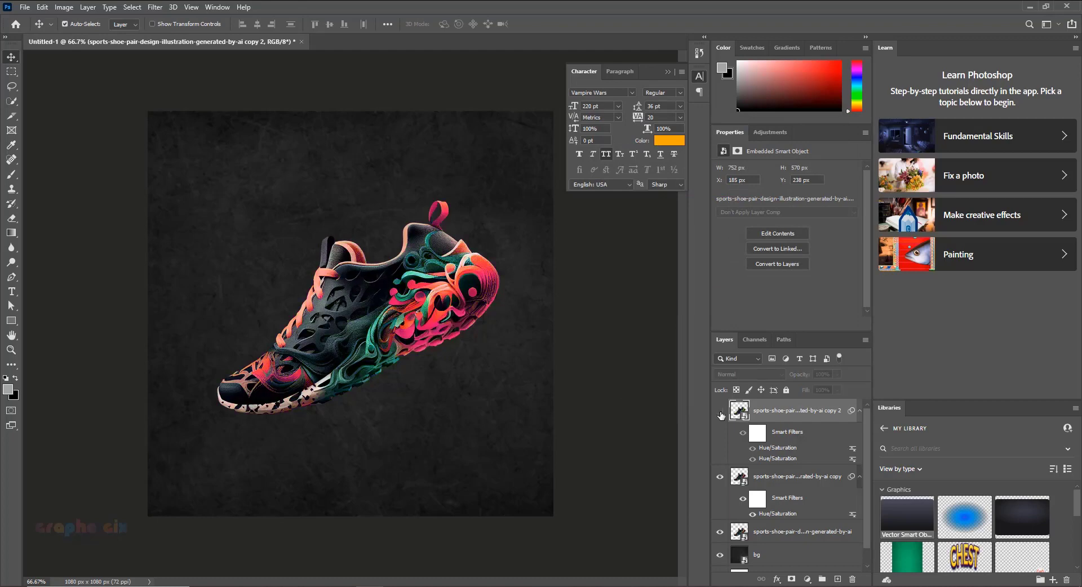
click(720, 478)
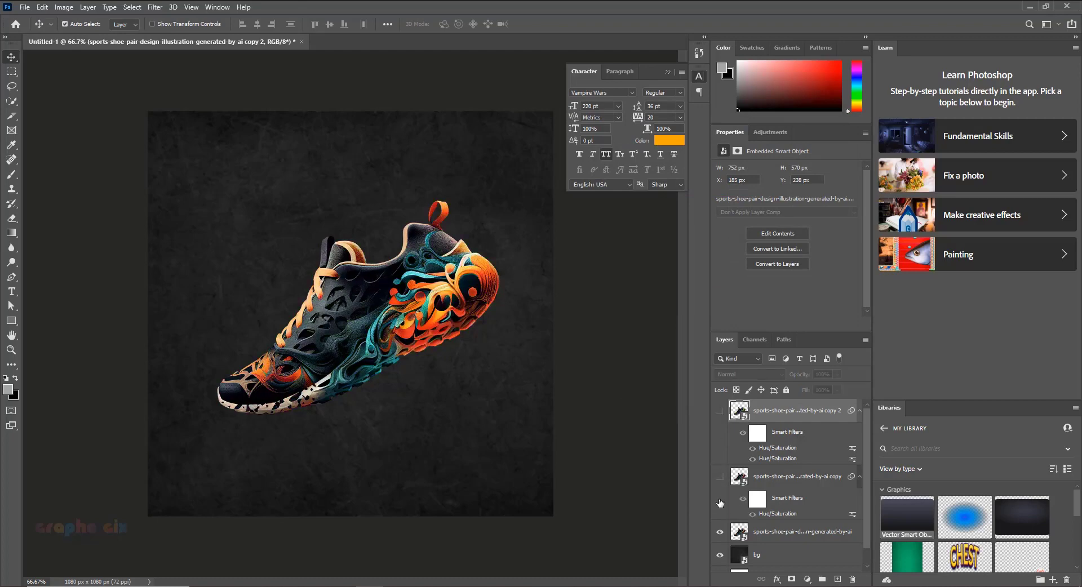
click(720, 534)
Add the text BLACK in orange Vampire Wars at 220 pt near the middle of the canvas
key(t)
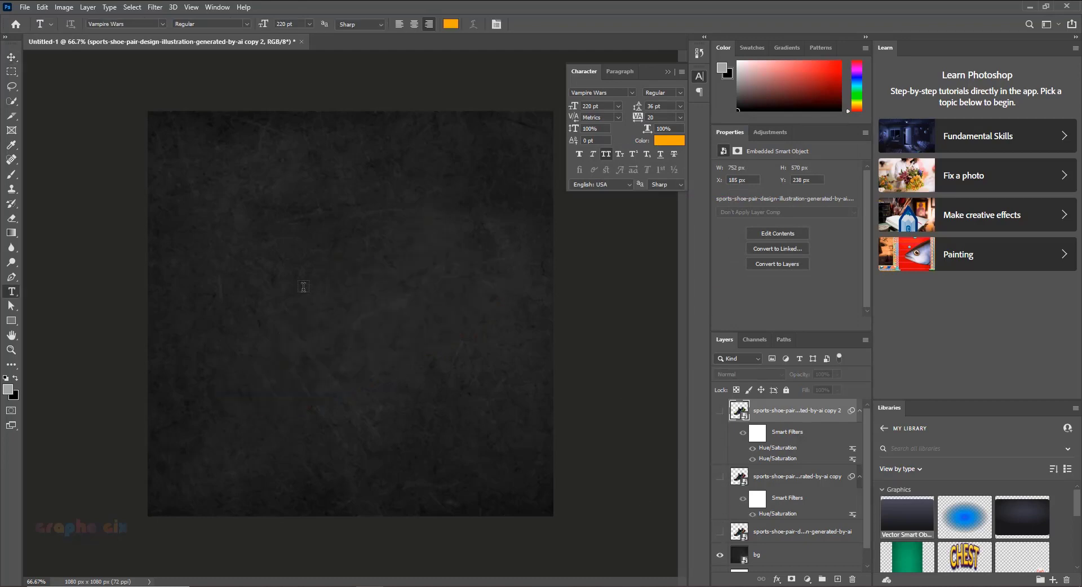
click(310, 313)
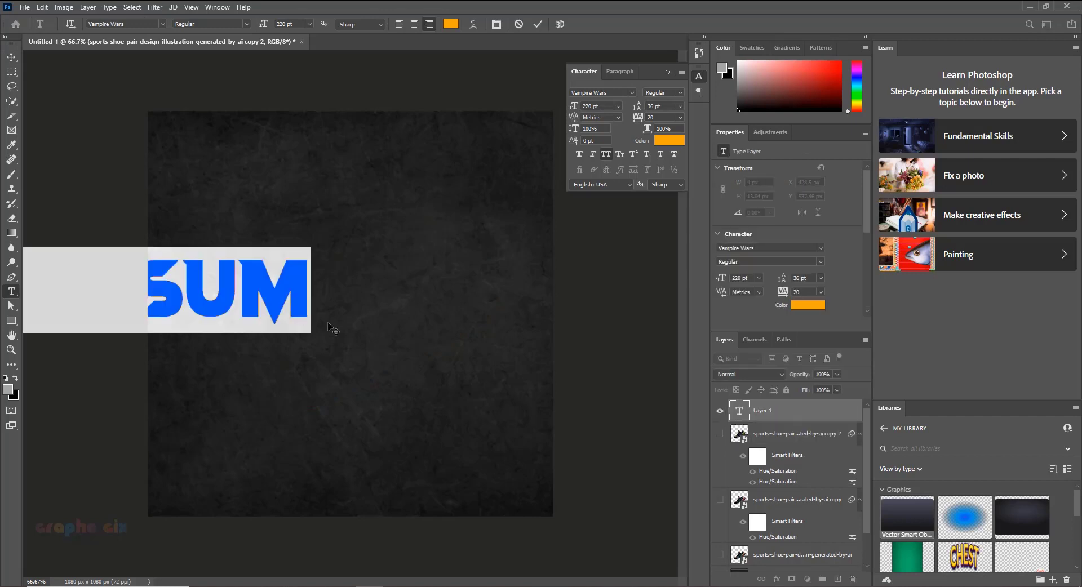
key(ctrl+Return)
drag(217, 297, 389, 297)
click(372, 292)
key(ctrl+a)
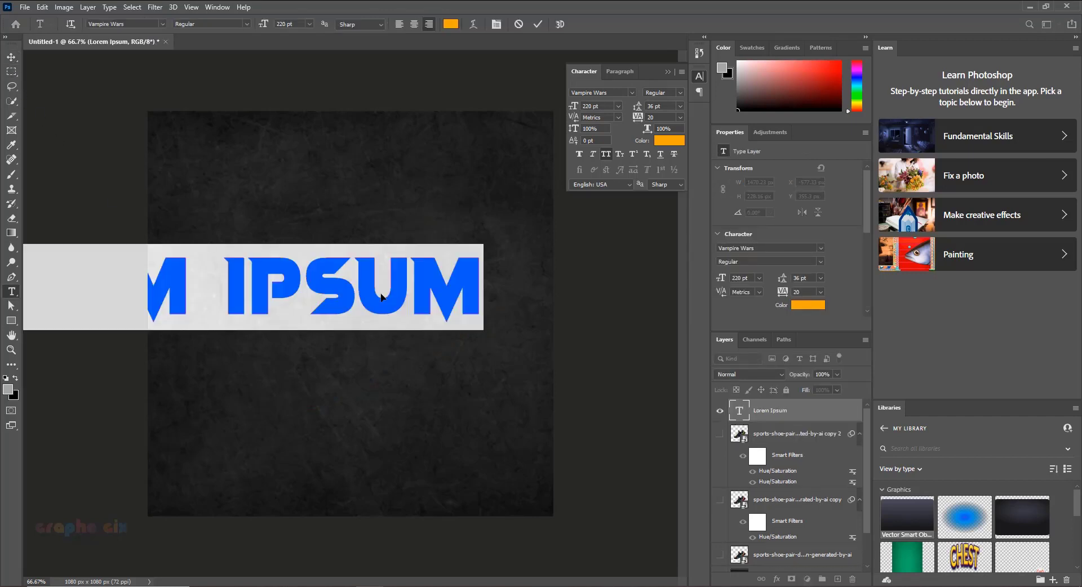
text(BLACK)
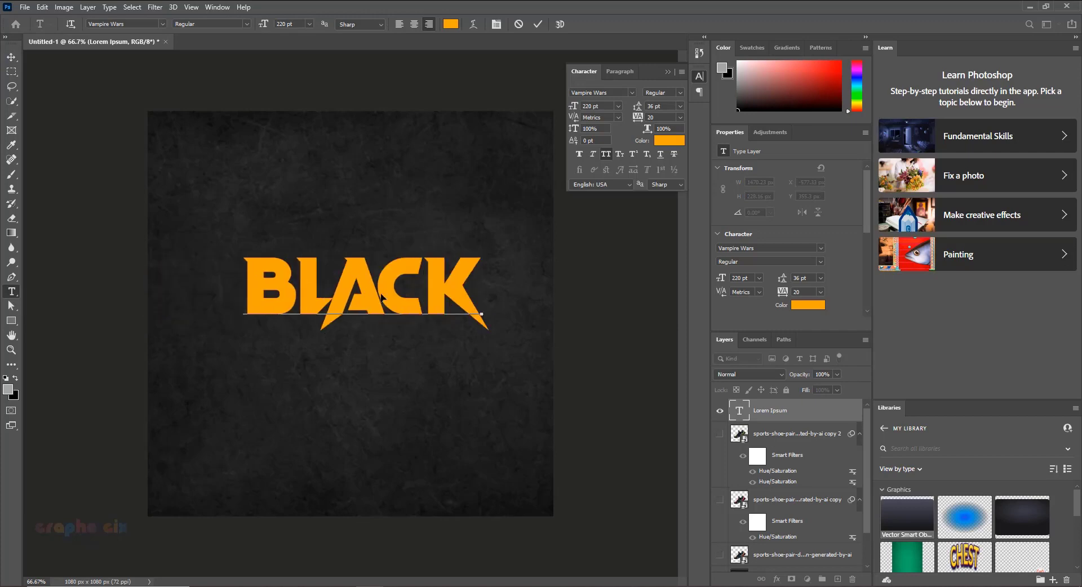
key(ctrl+Return)
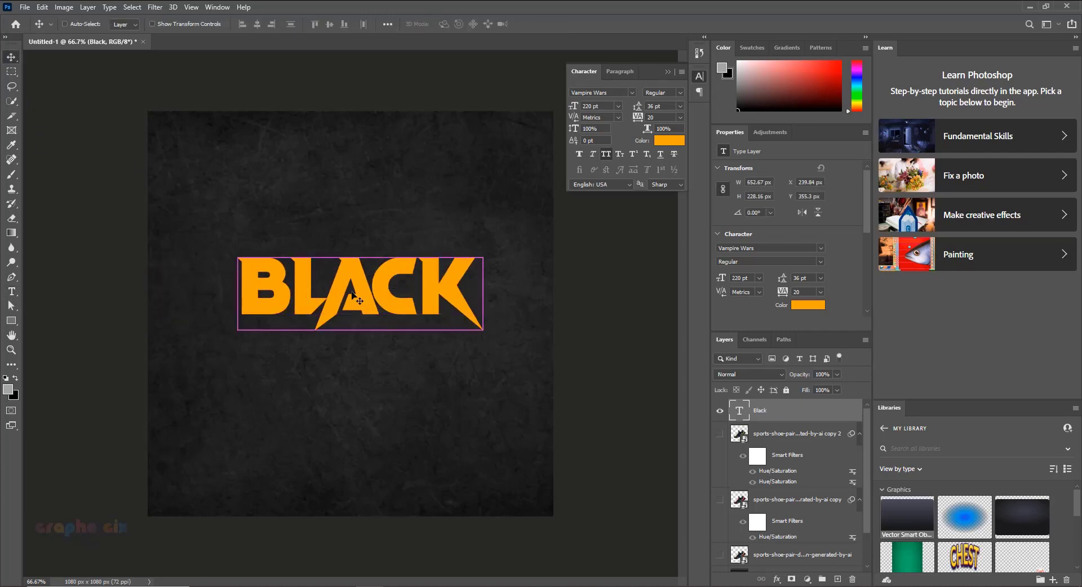
Enlarge the BLACK text to about 326 pt and duplicate it directly below the original
key(ctrl+t)
drag(483, 243, 541, 223)
drag(457, 303, 461, 384)
key(Return)
Change the lower copy's text to FRIDAY and line up its left edge with BLACK
double_click(333, 356)
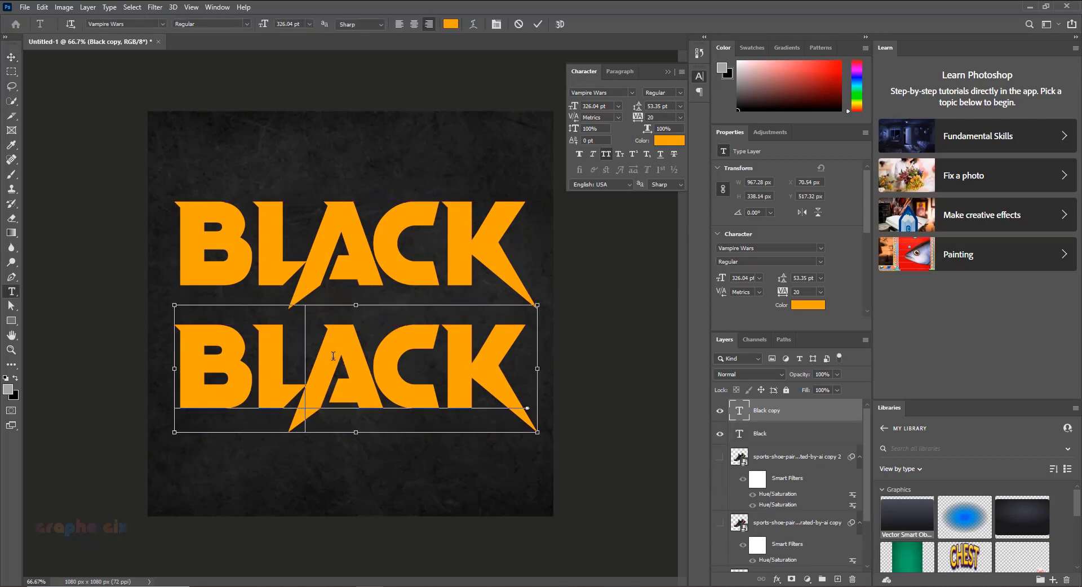
text(FR)
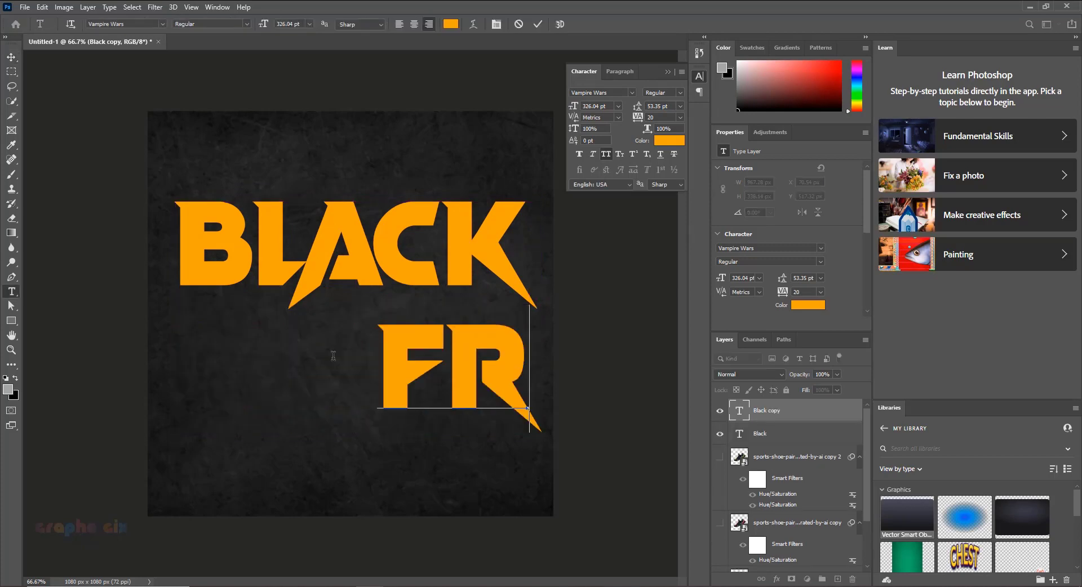
text(IDAY)
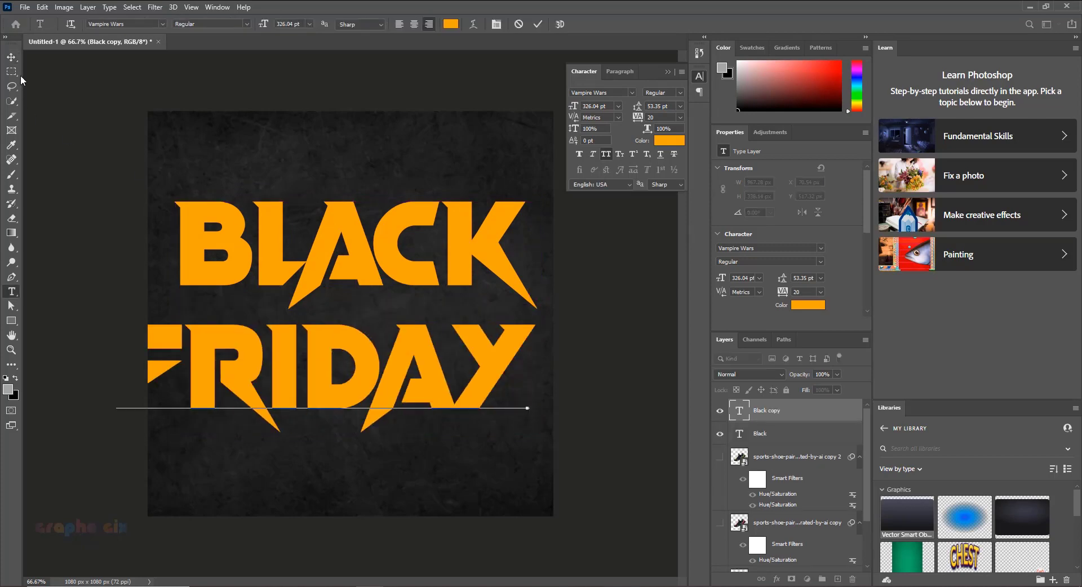
click(11, 56)
drag(364, 383, 419, 378)
key(ctrl+y)
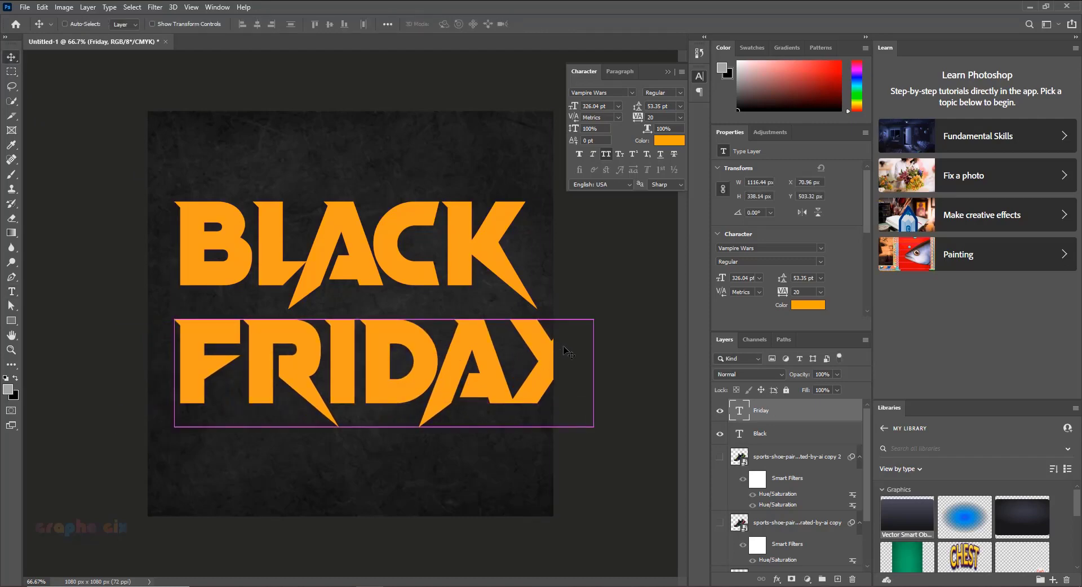
Scale the FRIDAY text down to about 990 px wide and move it up closer to BLACK
key(ctrl+t)
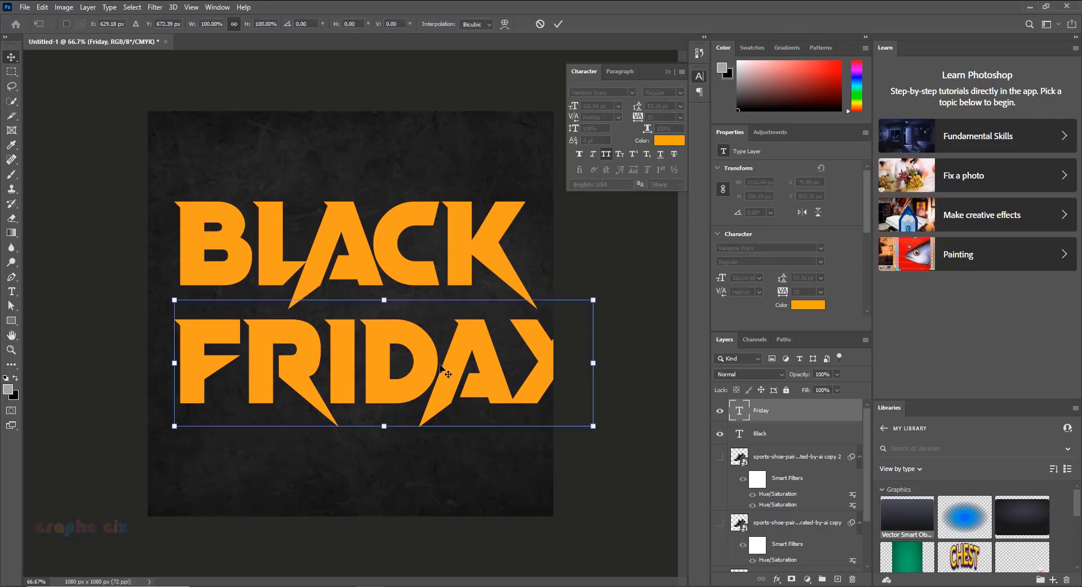
drag(593, 300, 545, 314)
key(Return)
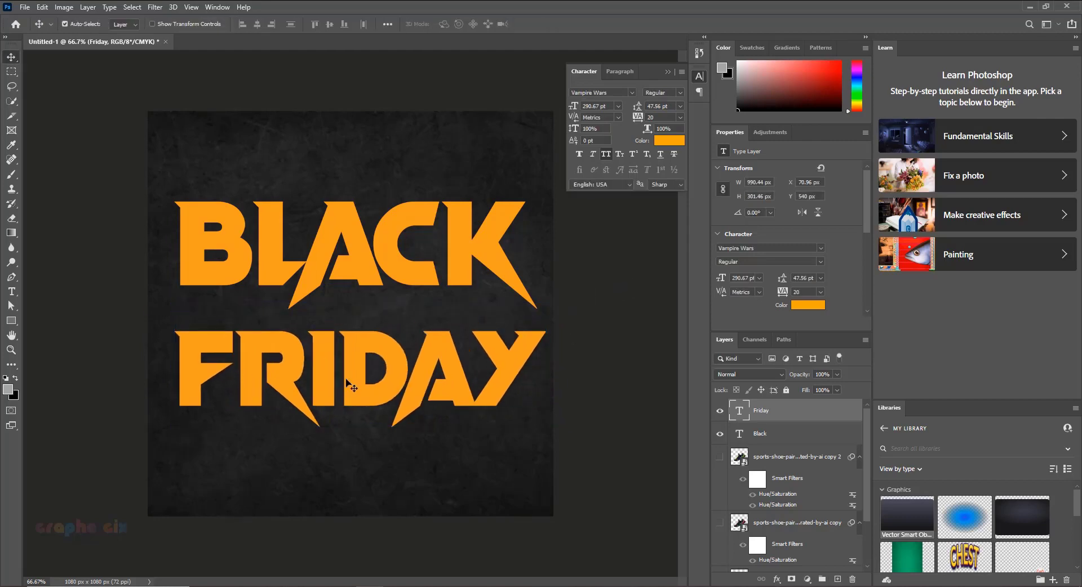
drag(351, 378, 351, 367)
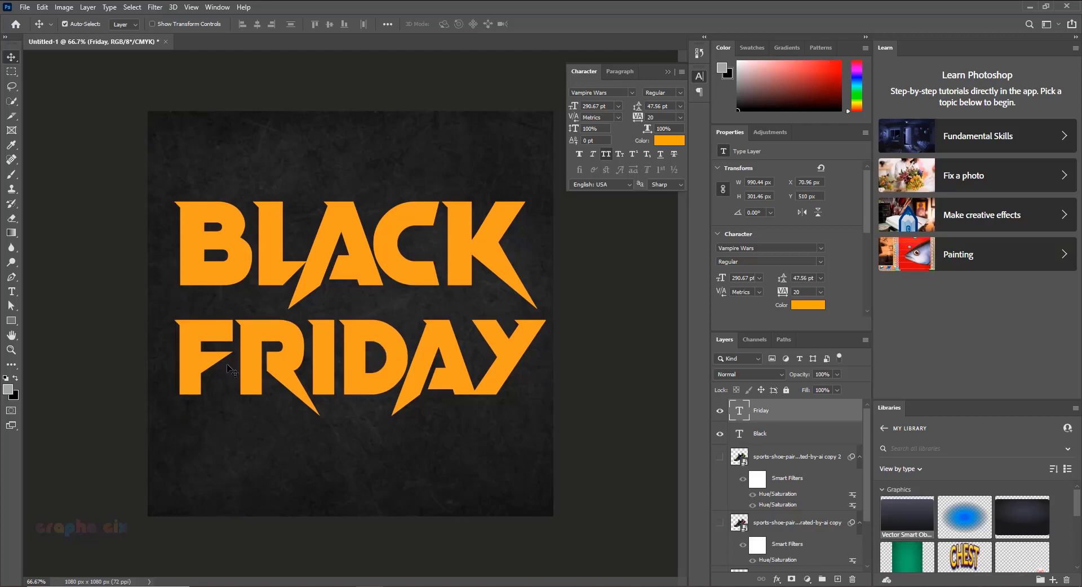
Show the rulers and stretch the FRIDAY text vertically to about 342 px high, nudging it 1 px to the right
key(ctrl+t)
key(ctrl+r)
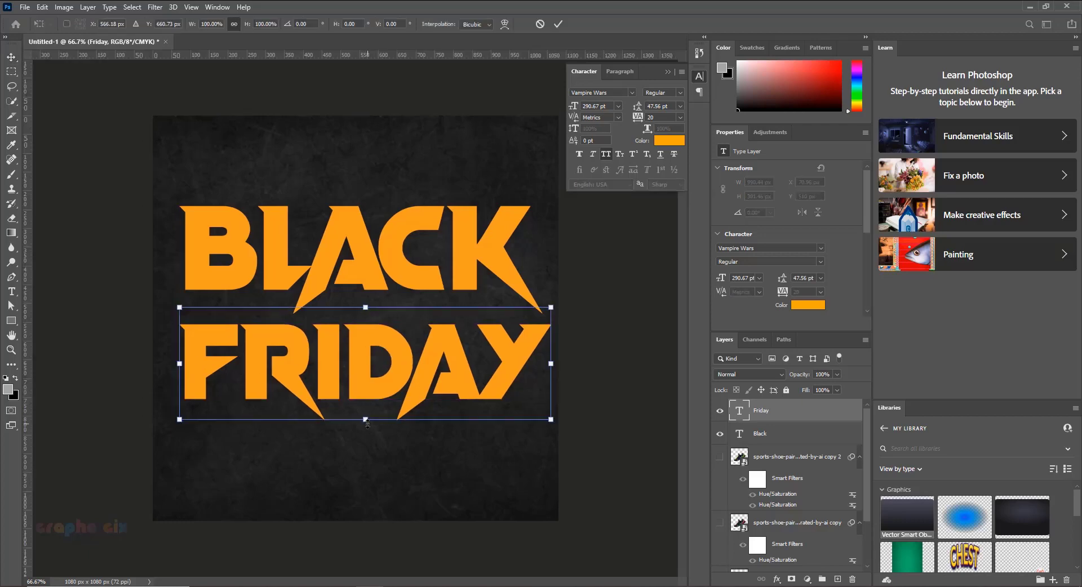
drag(366, 420, 363, 430)
key(Return)
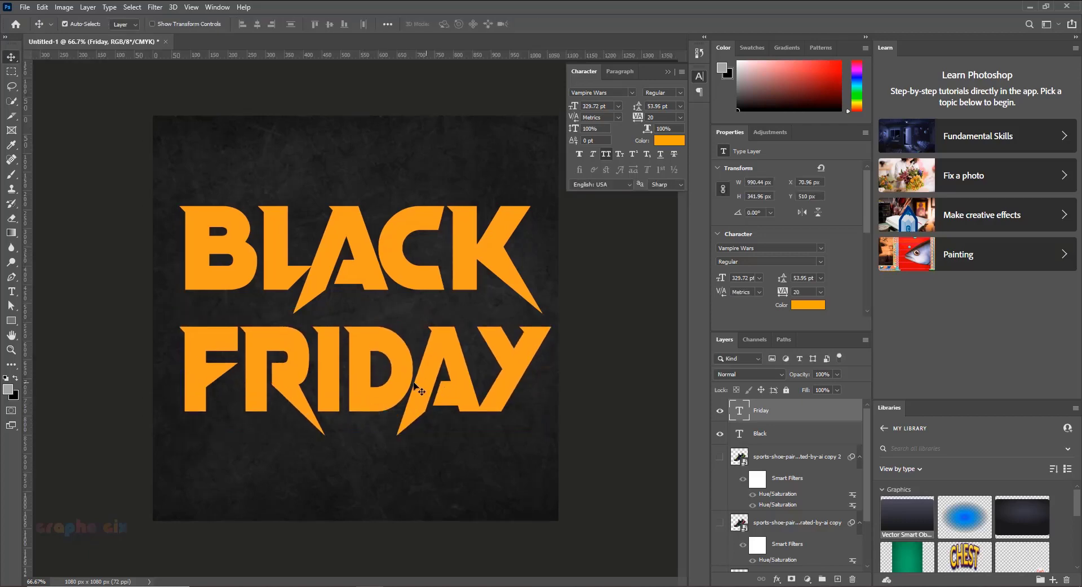
key(Right)
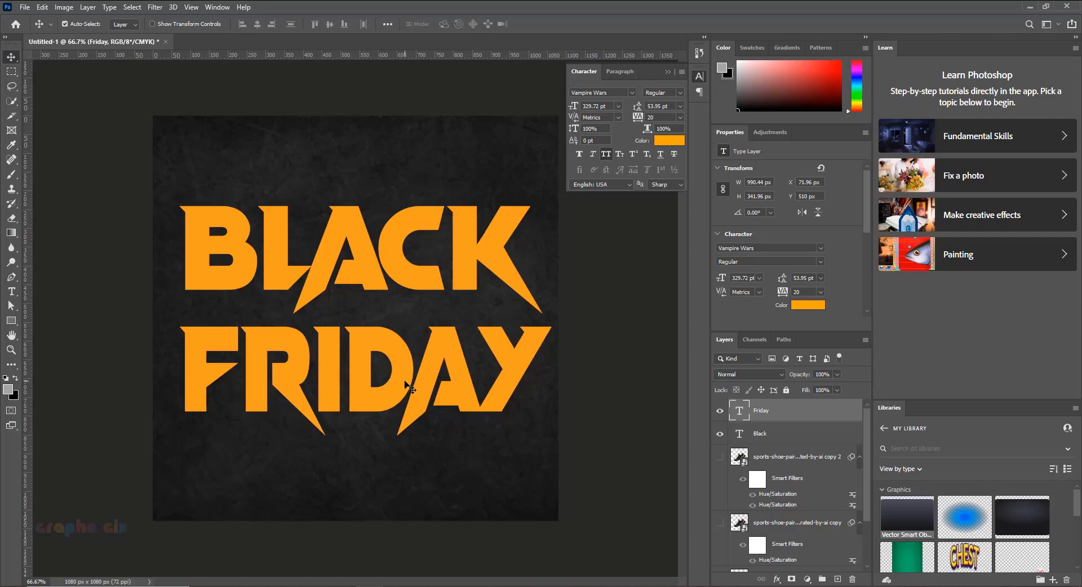
Duplicate the FRIDAY text to above BLACK and change the copy's wording to NEW ARRIVAL
key(ctrl+minus)
key(ctrl+plus)
drag(390, 387, 350, 211)
double_click(350, 203)
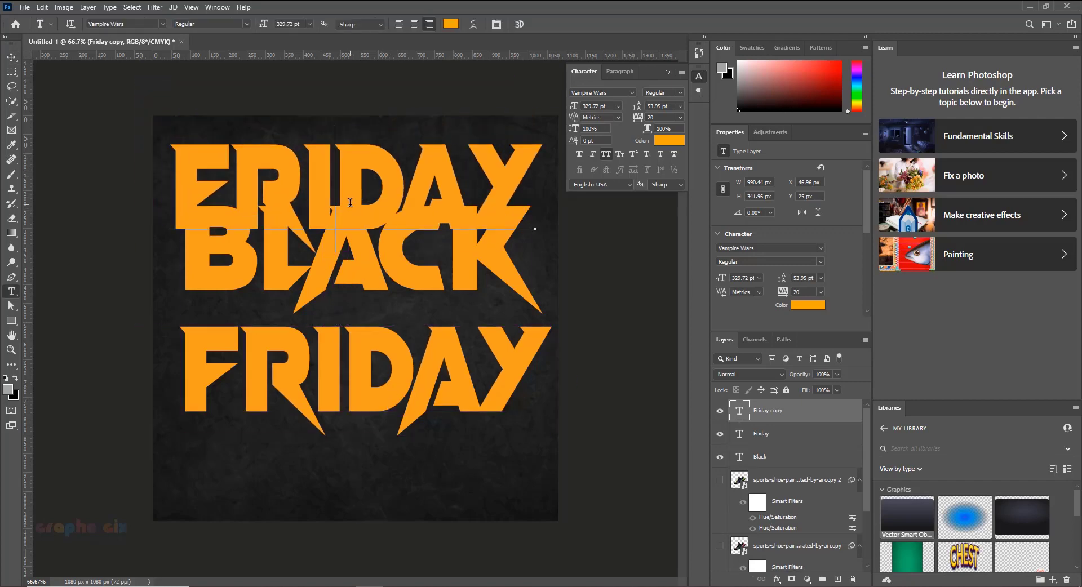
text(NEW)
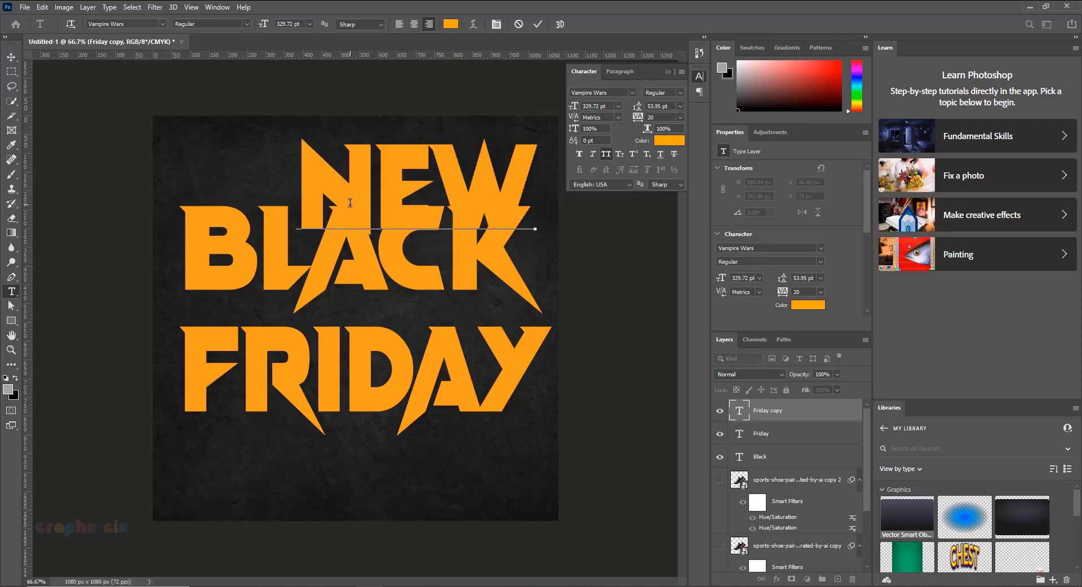
text( ARRIVAL)
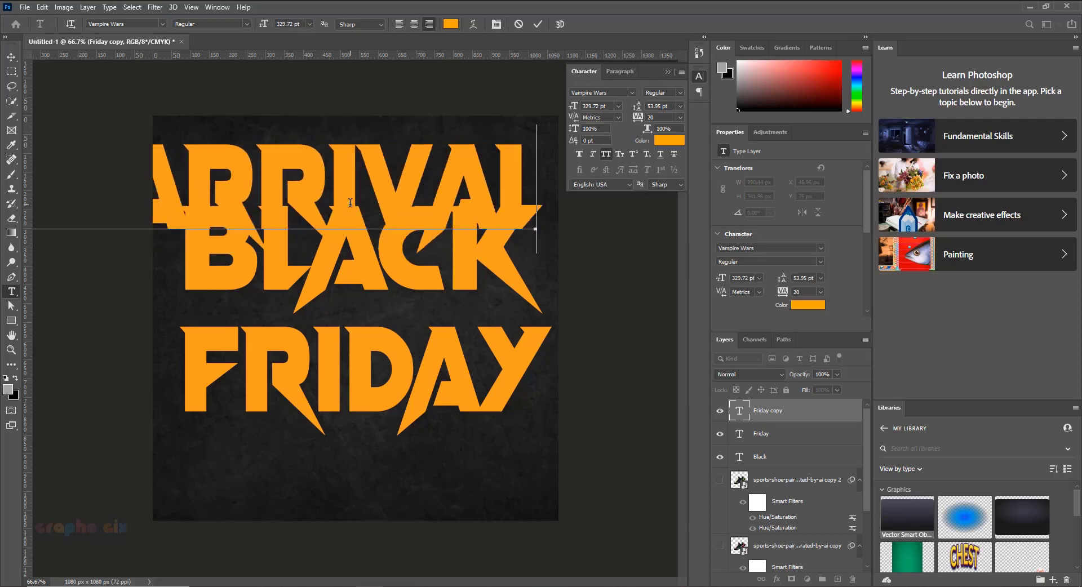
Set the NEW ARRIVAL text to 100 pt and move it just above BLACK, centred over the word
key(ctrl+a)
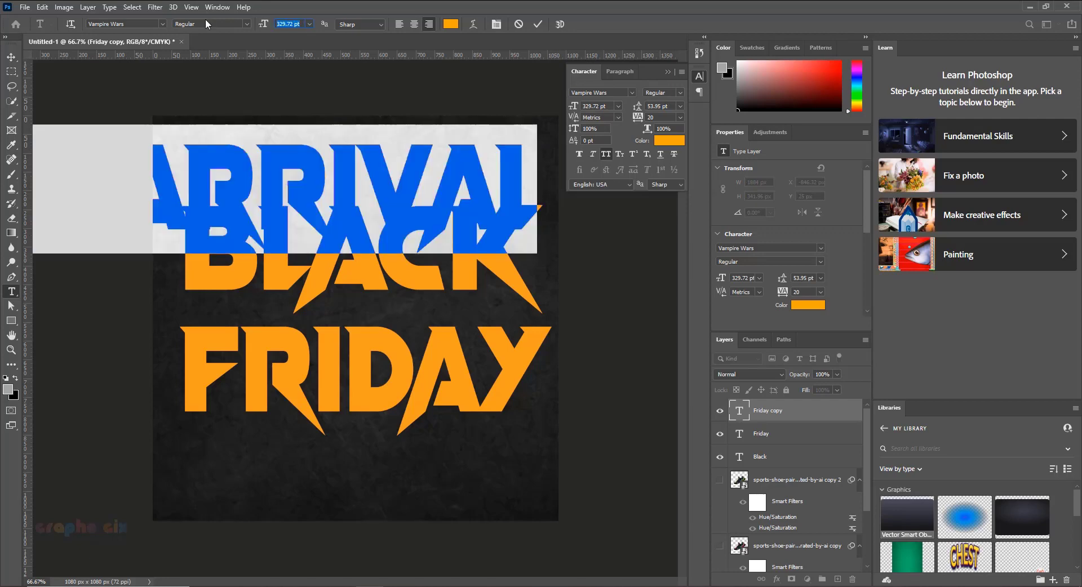
text(100)
key(Return)
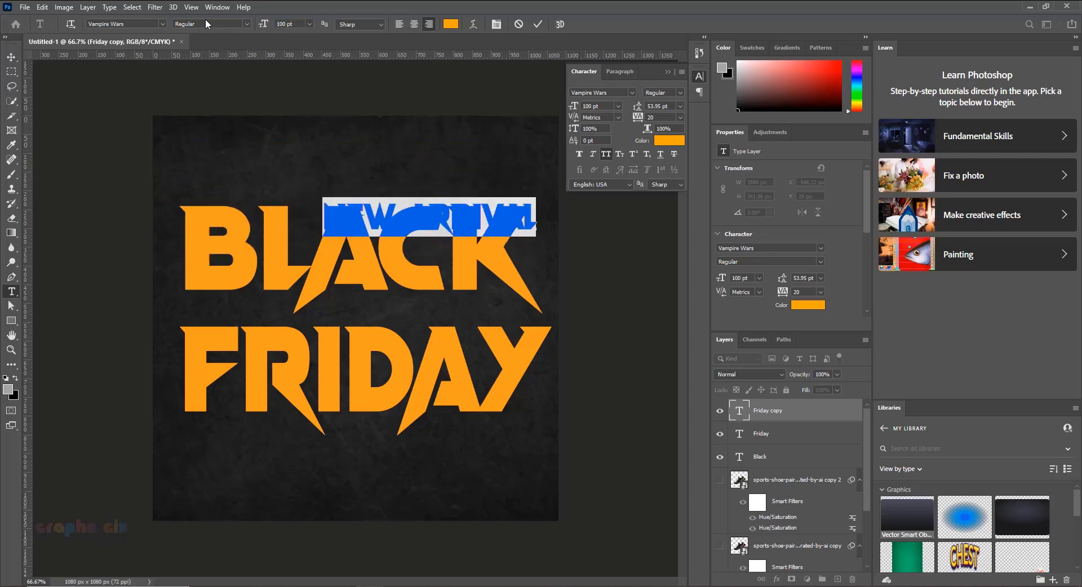
click(11, 56)
drag(383, 225, 313, 193)
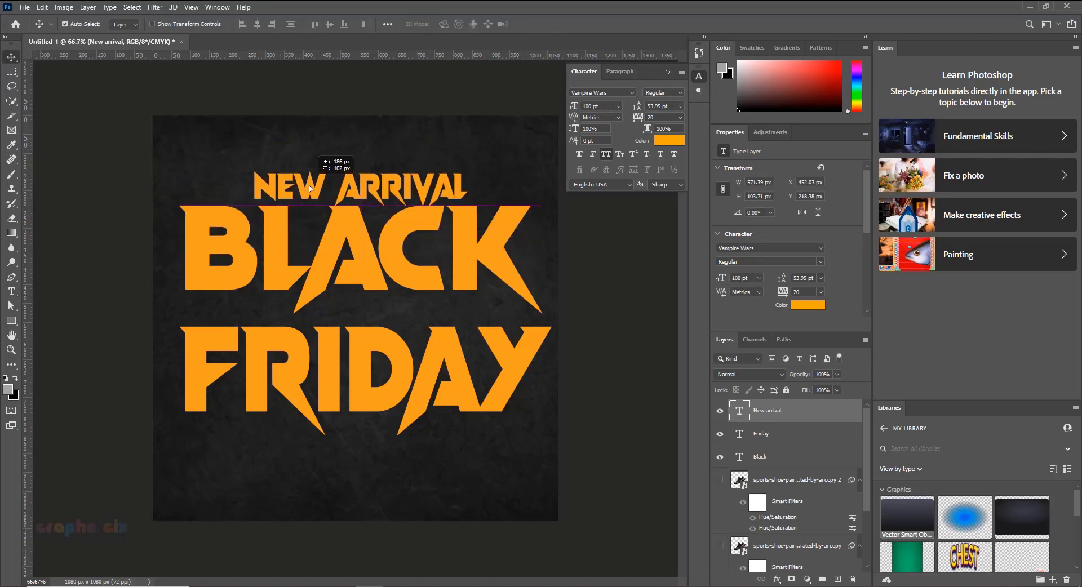
Set the NEW ARRIVAL text in Roboto and move it so its left edge lines up with BLACK
double_click(338, 188)
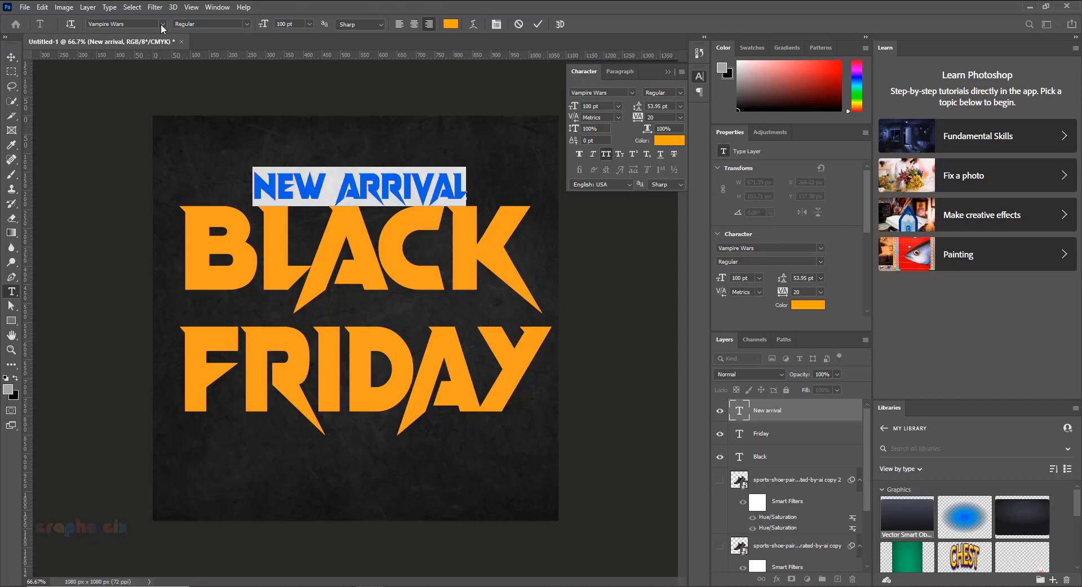
click(161, 24)
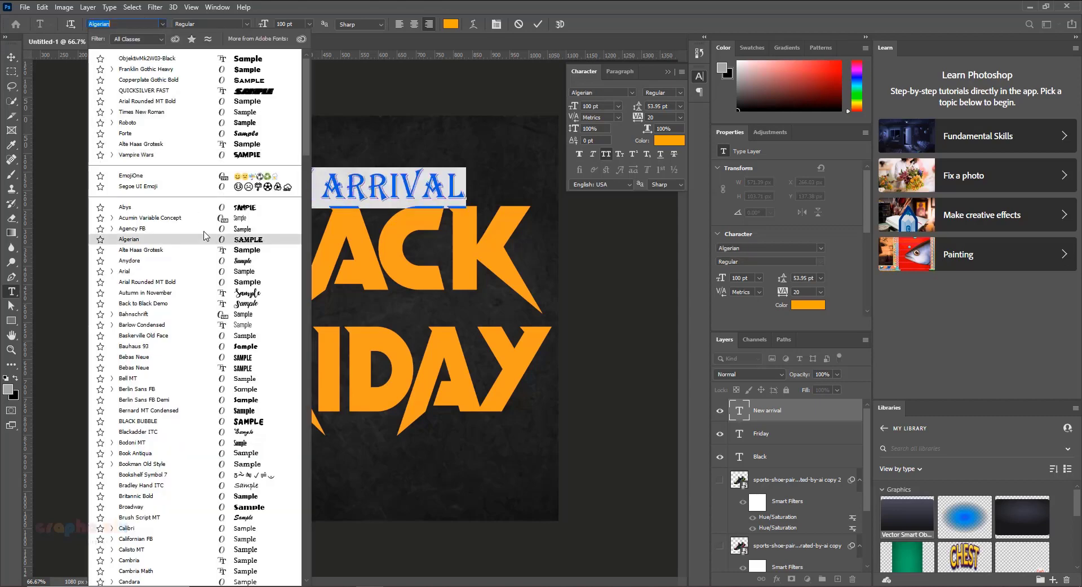
click(245, 123)
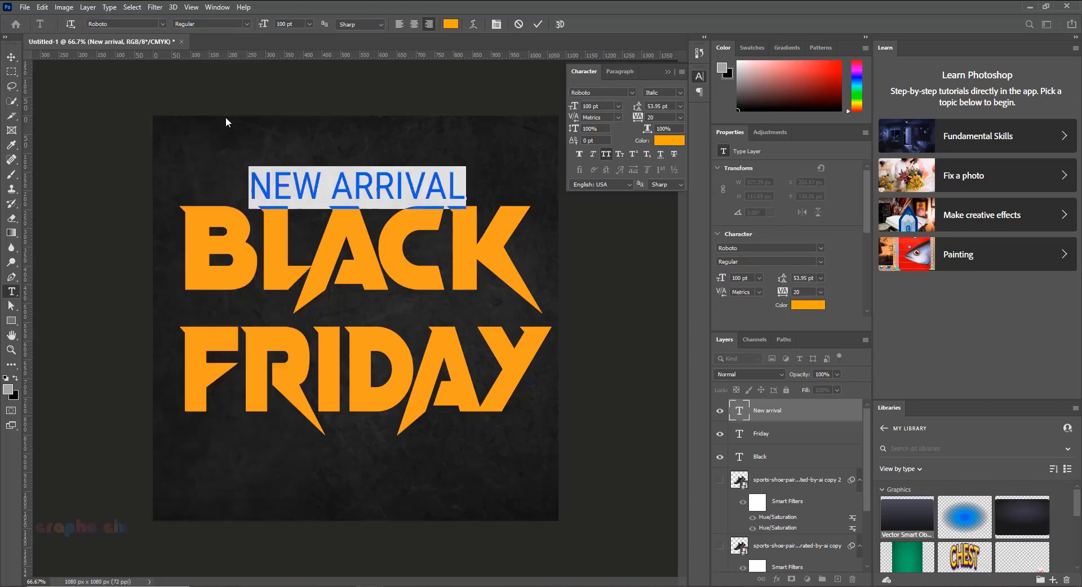
click(12, 58)
drag(341, 172, 292, 179)
double_click(346, 181)
click(11, 58)
Change the NEW ARRIVAL font to Alte Haas Grotesk Bold and realign its left edge with BLACK
double_click(336, 186)
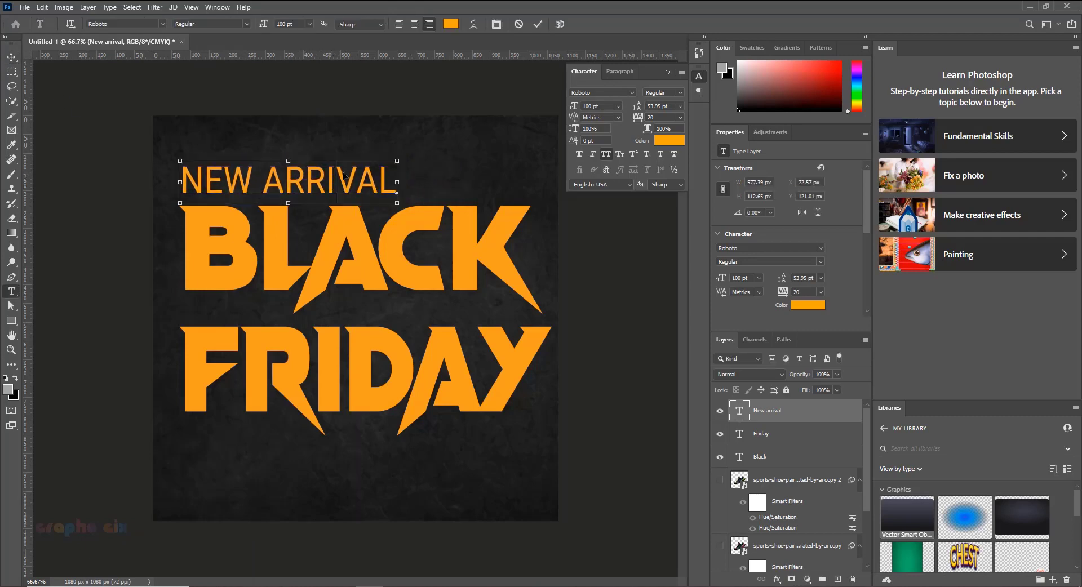
click(162, 25)
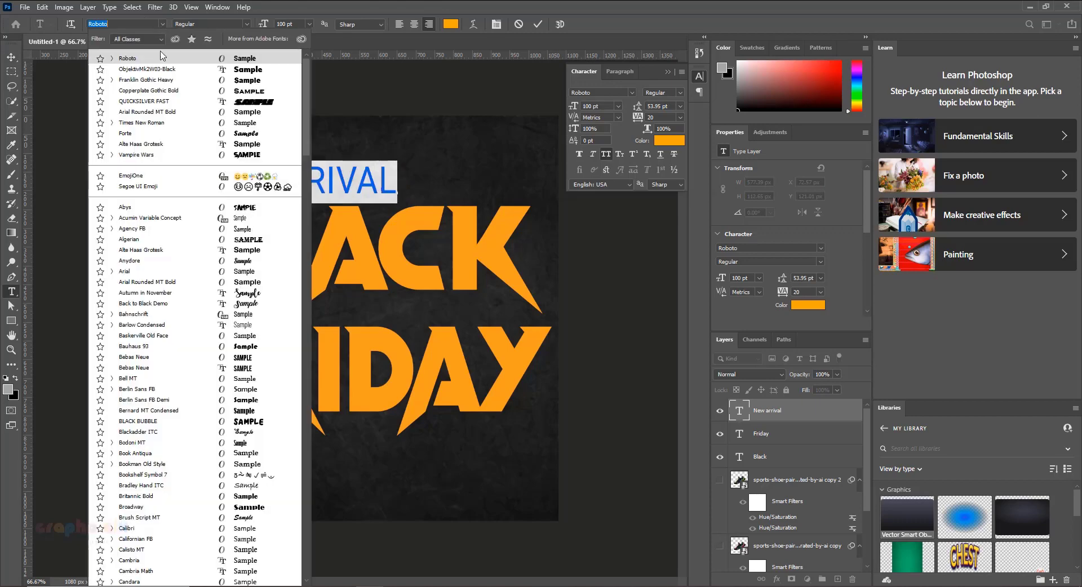
click(243, 145)
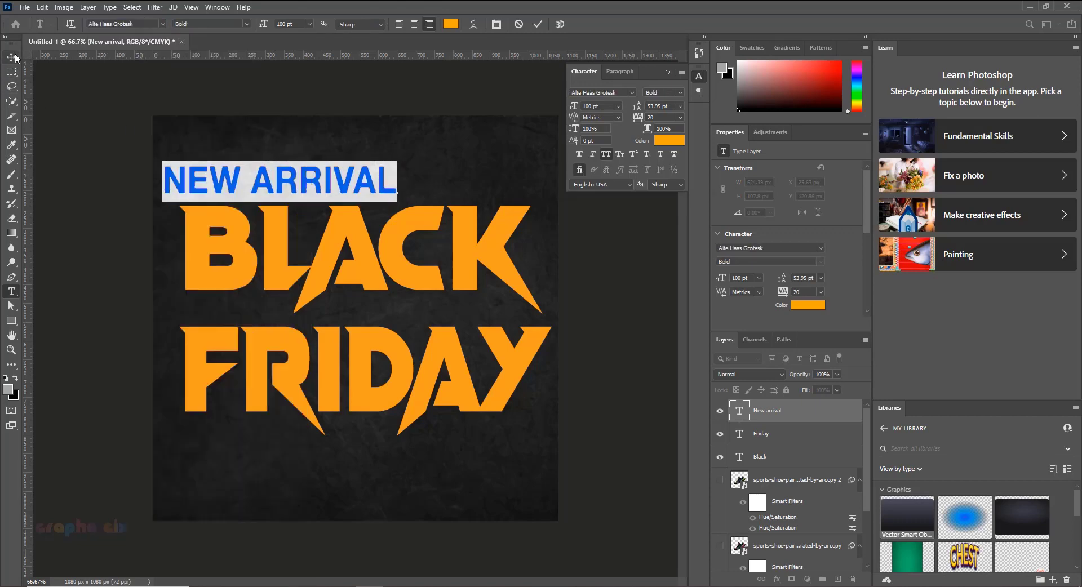
click(11, 57)
drag(218, 187, 234, 187)
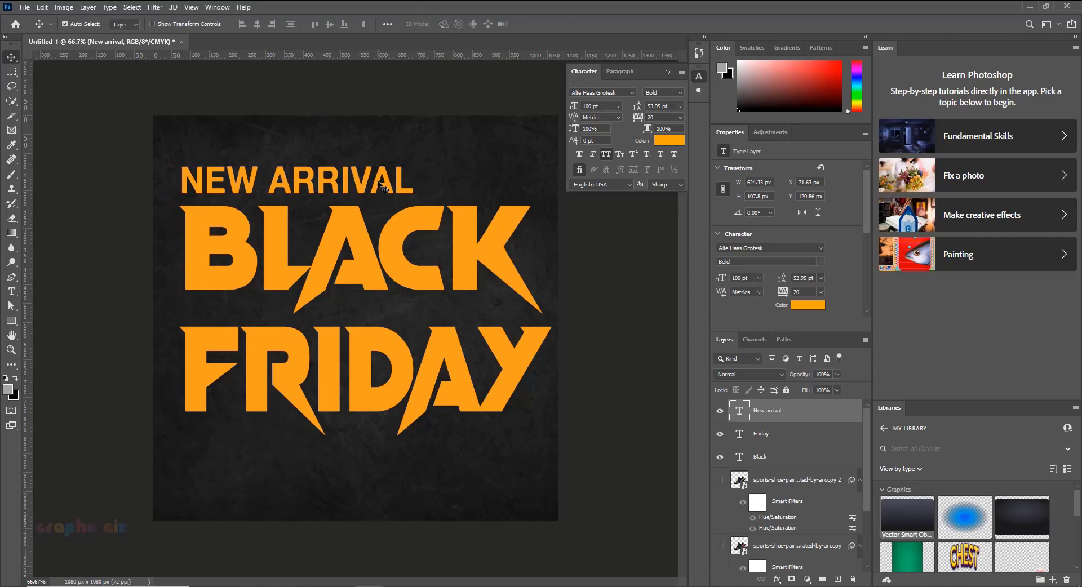
Set the NEW ARRIVAL text's leading to 89 pt and its tracking to 420
double_click(371, 180)
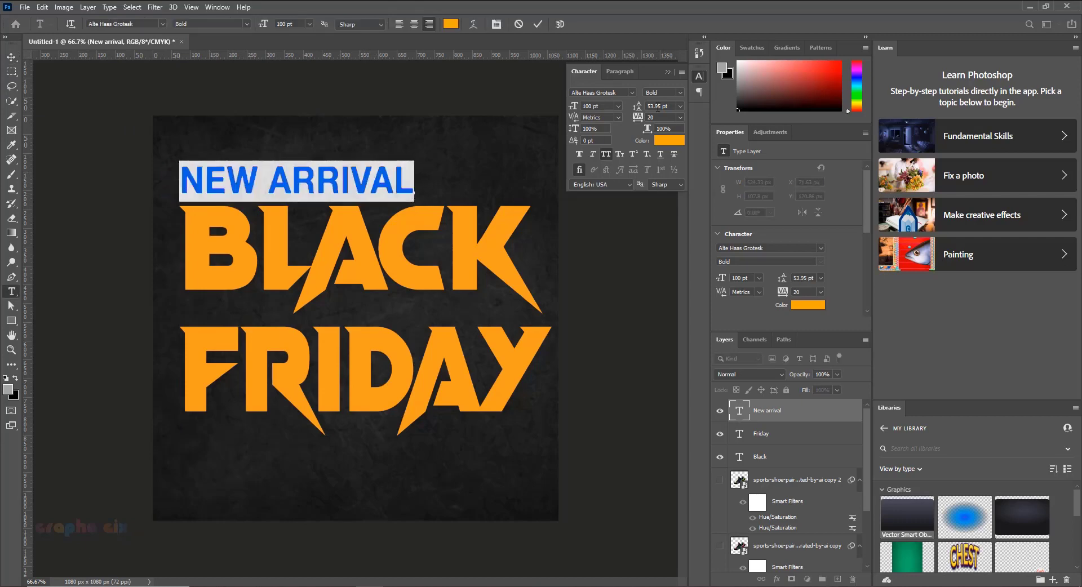
mouse_move(637, 107)
mouse_down()
mouse_move(657, 109)
mouse_move(650, 120)
mouse_up()
click(11, 58)
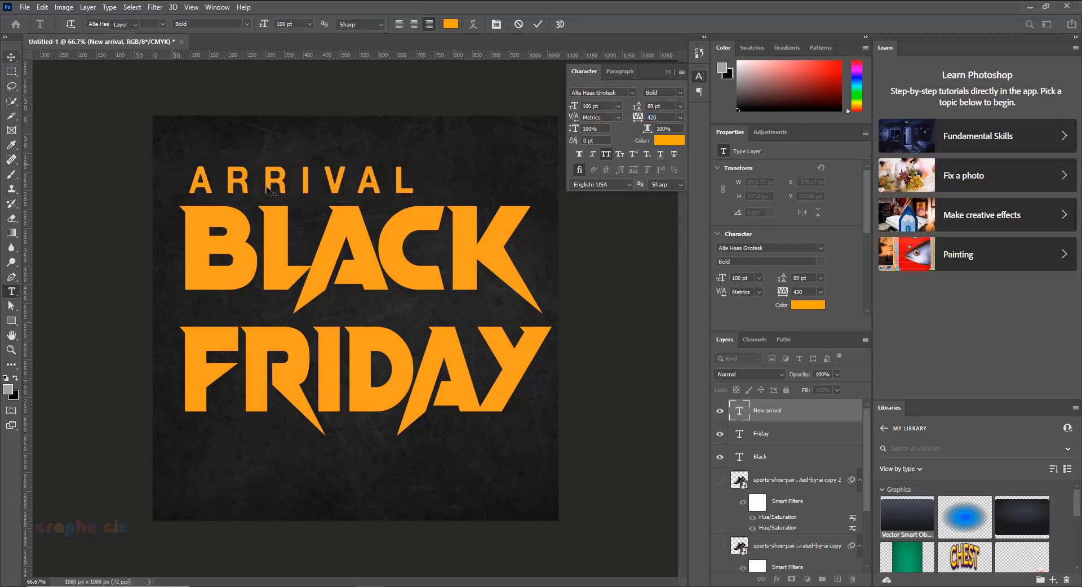
Move the widely spaced NEW ARRIVAL text over BLACK and scale it to 94%
drag(274, 184, 397, 185)
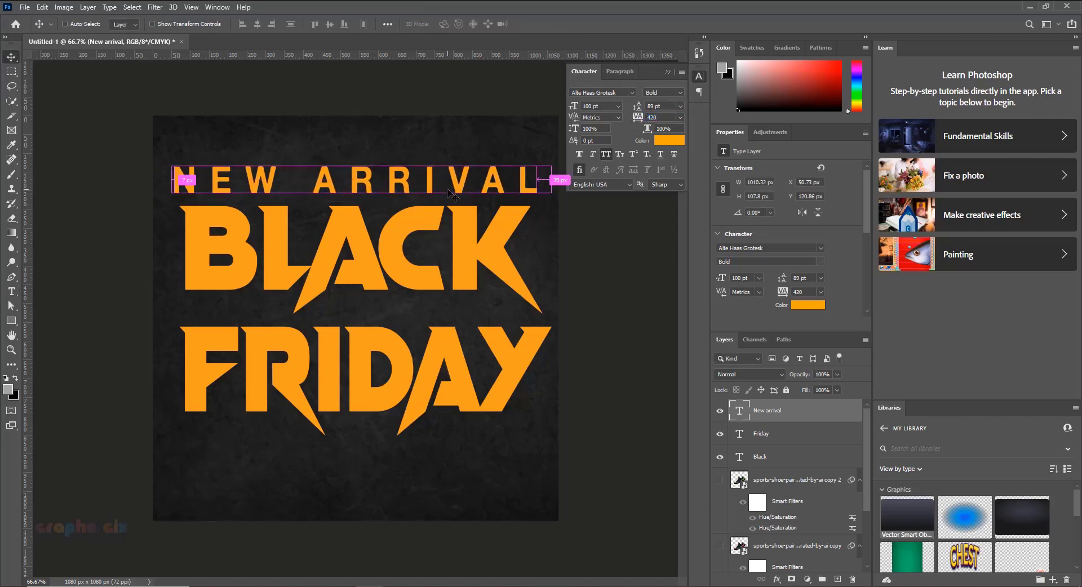
key(ctrl+t)
drag(548, 160, 540, 161)
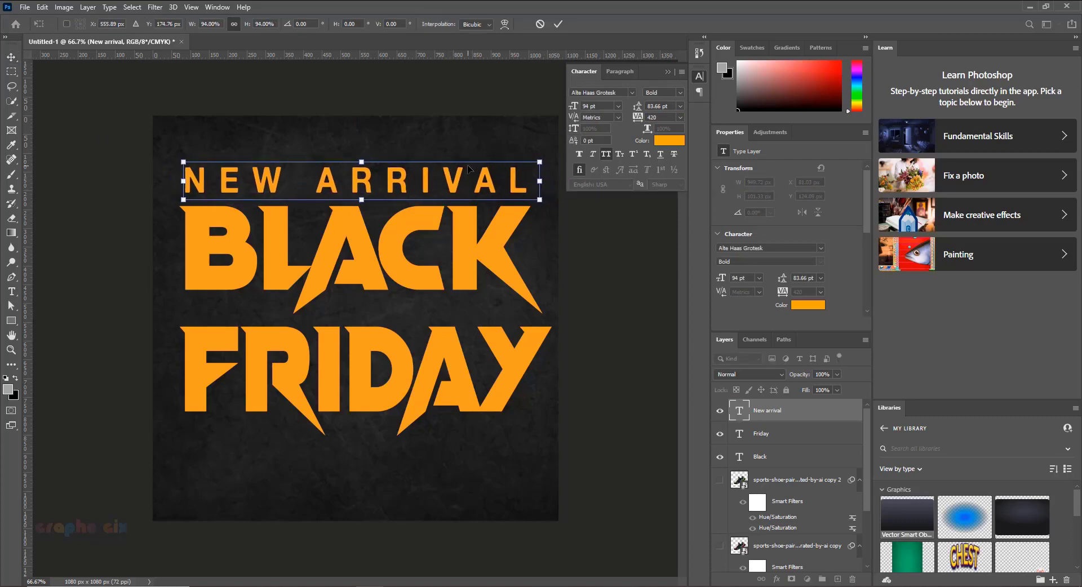
key(Return)
Change the whole NEW ARRIVAL text to the Roboto font in the Light style
double_click(397, 183)
key(ctrl+a)
click(136, 24)
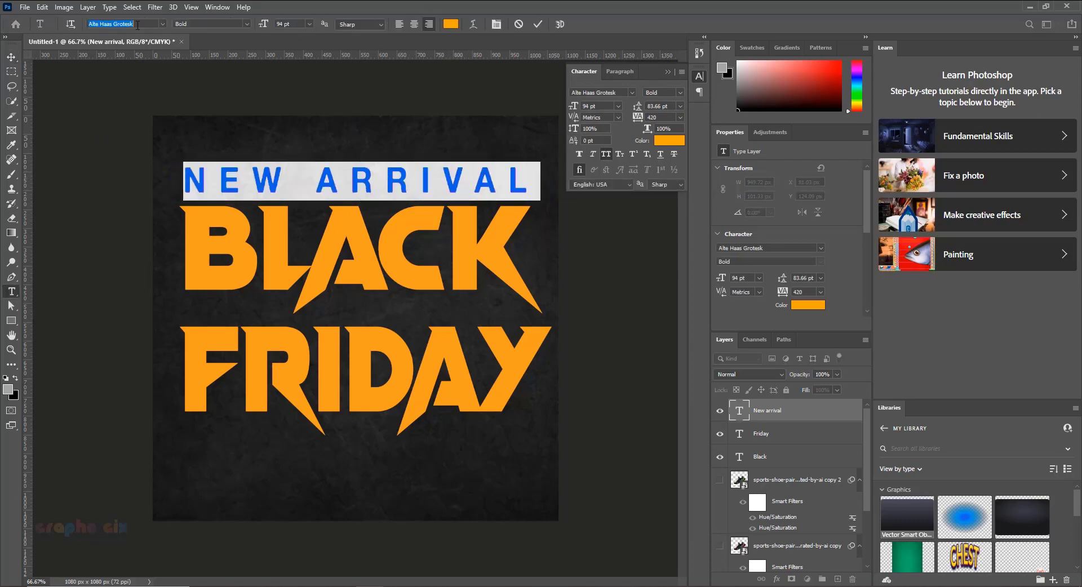
click(246, 25)
double_click(141, 24)
key(Down)
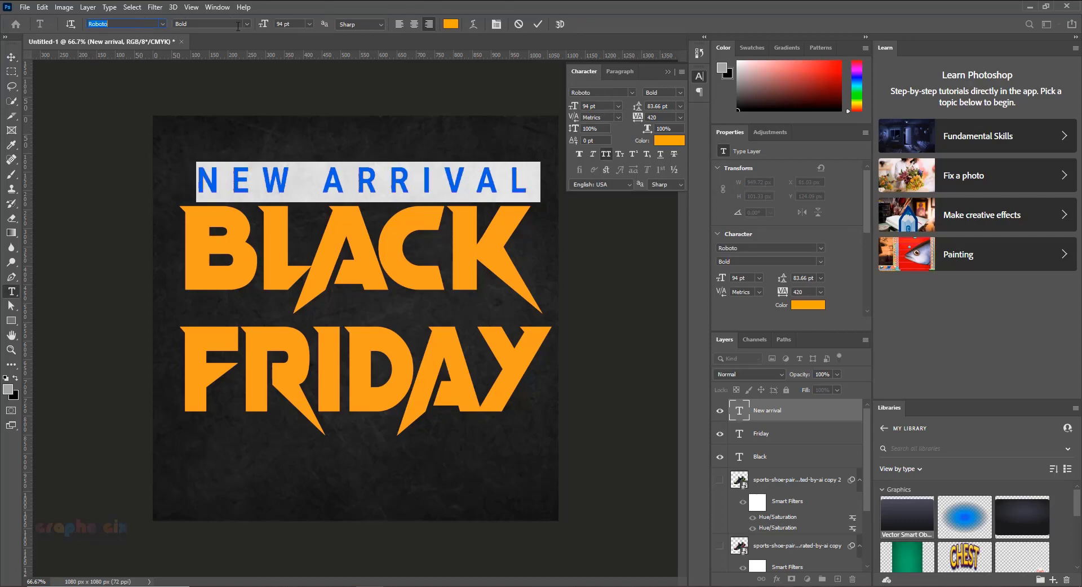
click(246, 24)
click(194, 62)
click(11, 57)
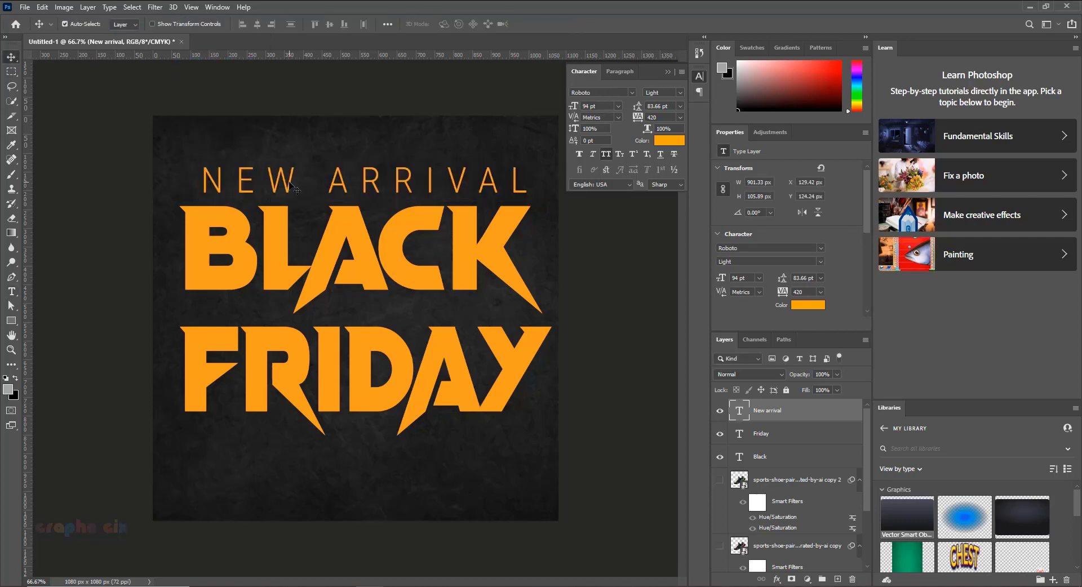
Align NEW ARRIVAL with the left edge of BLACK and scale it up to about 976 px wide
drag(279, 180, 257, 180)
key(ctrl+t)
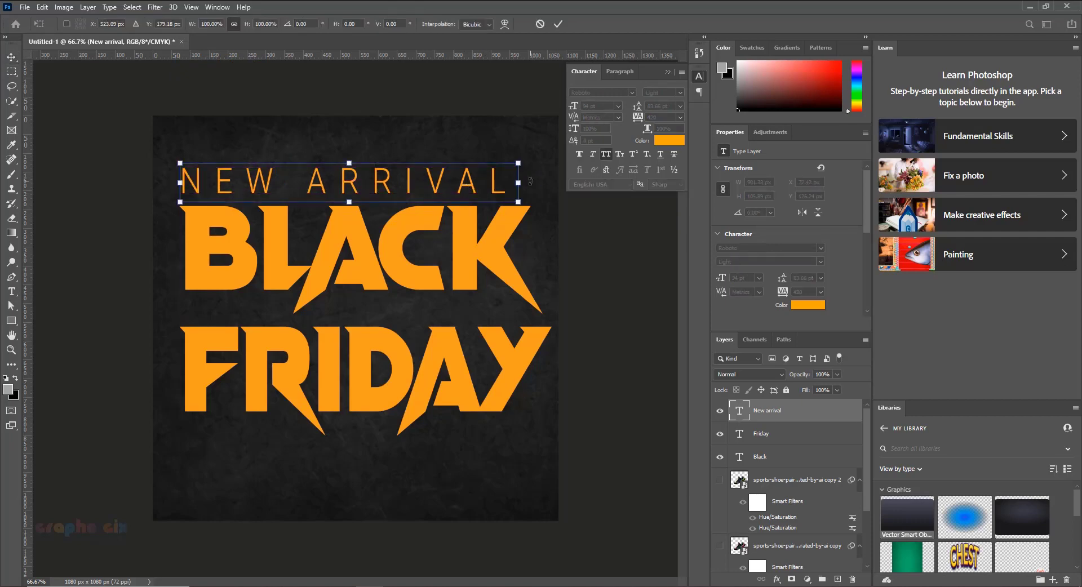
drag(518, 163, 547, 162)
key(Return)
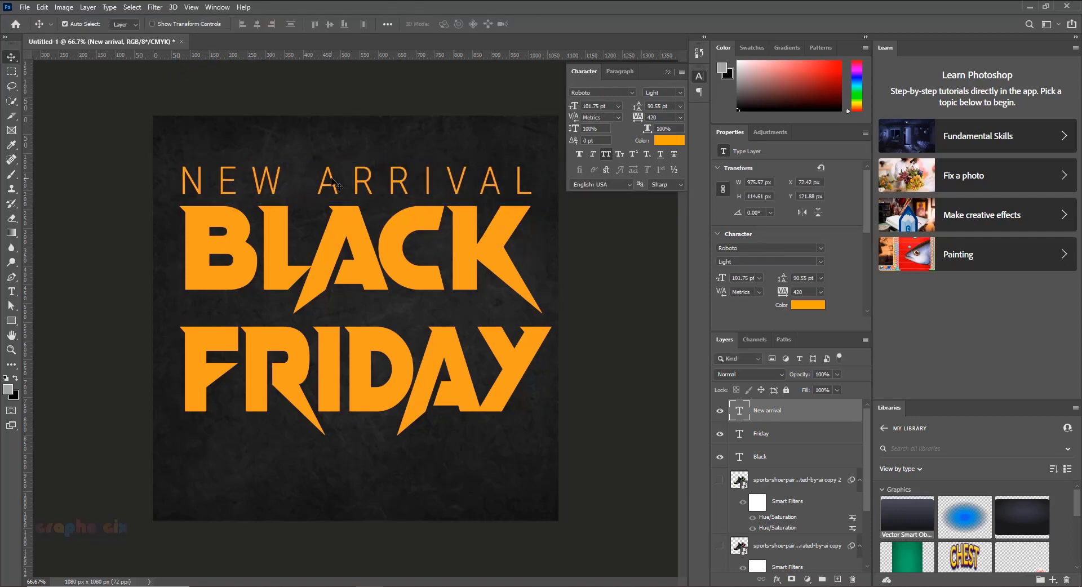
Nudge the NEW ARRIVAL text 14 px up and slightly to the right above BLACK
key(Up)
key(Up)
key(Up)
key(Up)
key(Up)
key(Up)
key(Up)
key(Up)
key(Up)
key(Up)
key(Up)
key(Up)
key(Up)
key(Up)
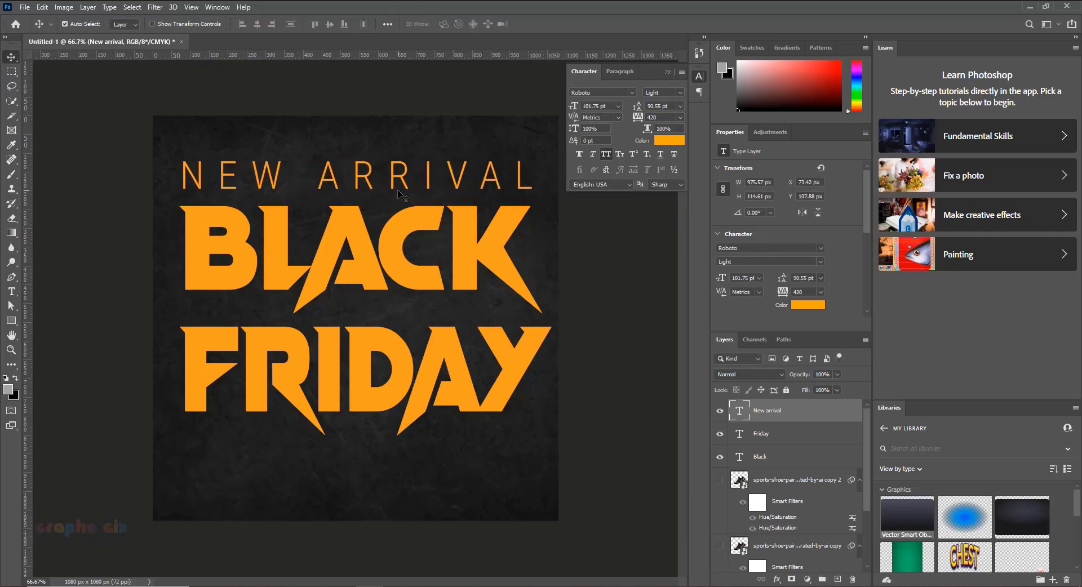
key(Right)
key(Right)
key(Right)
Add a stroke effect to the FRIDAY text and lower its fill opacity to 0%
click(793, 437)
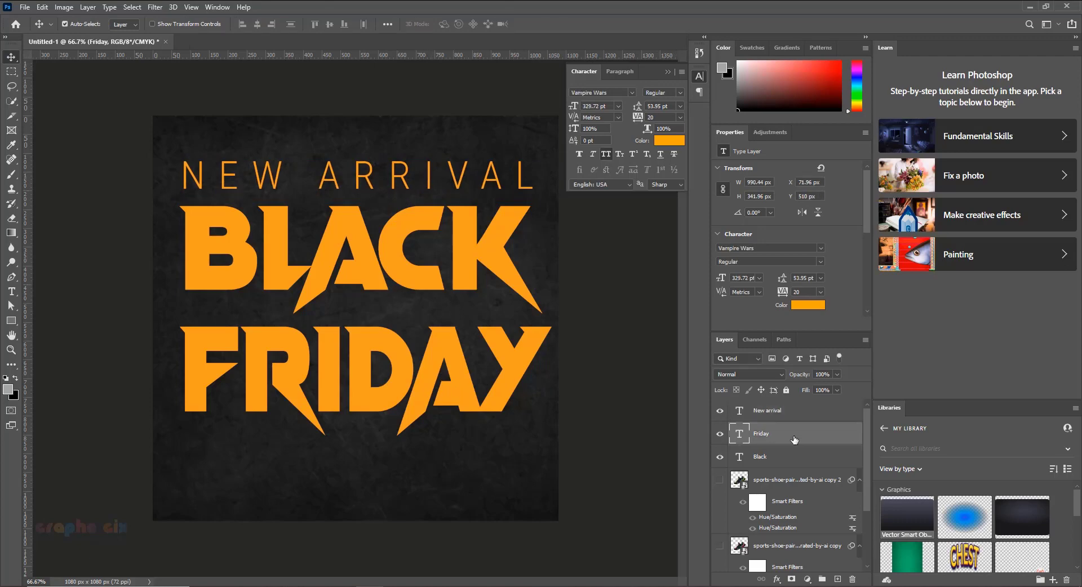
double_click(815, 435)
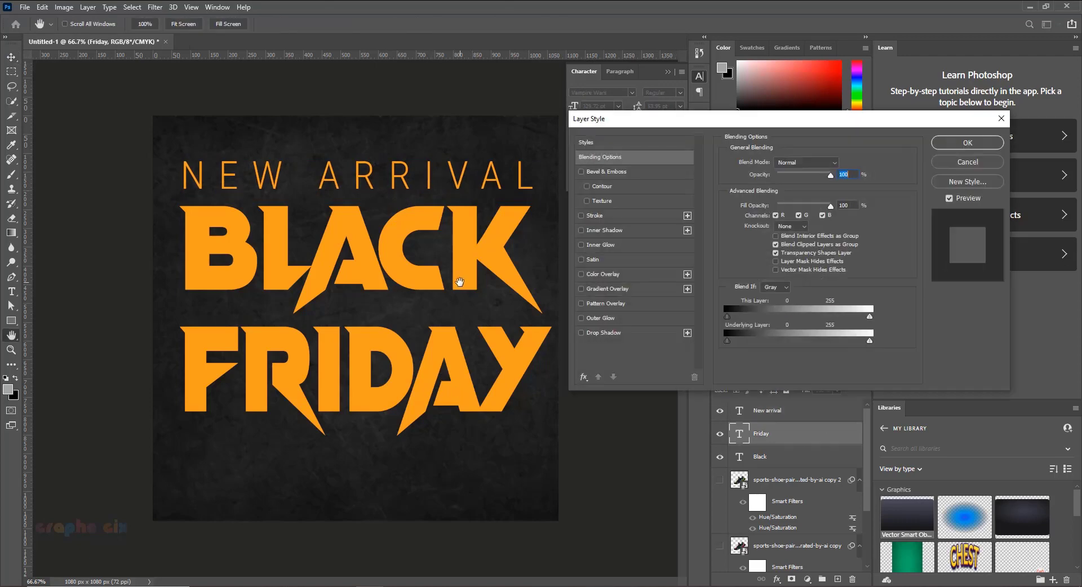
click(594, 215)
click(599, 153)
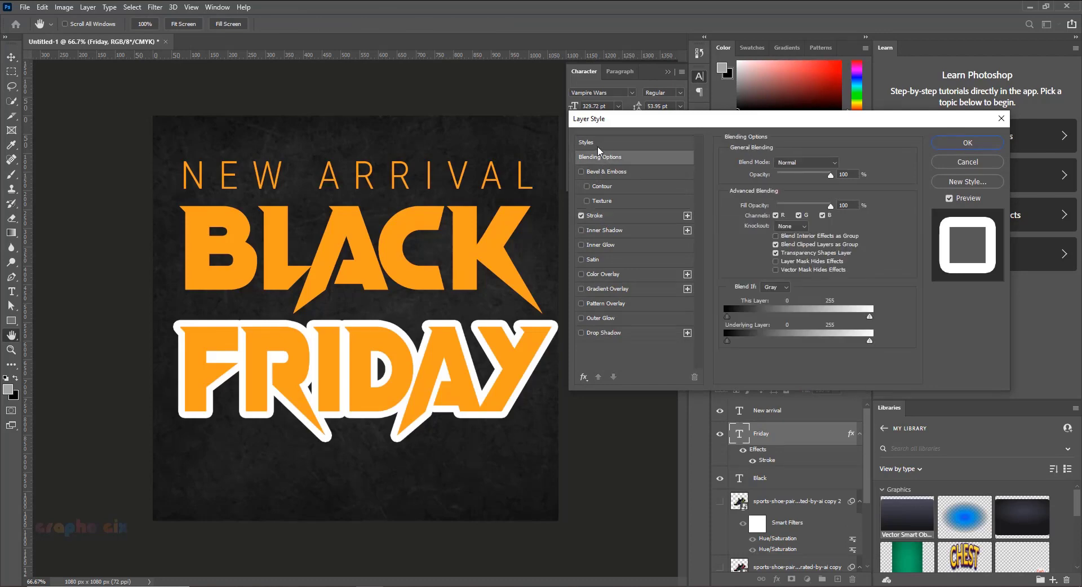
click(598, 144)
click(622, 163)
drag(808, 204, 770, 206)
Give the FRIDAY stroke the orange of the BLACK text (#ffa312) and a size of 5 px, and apply the layer style
click(597, 216)
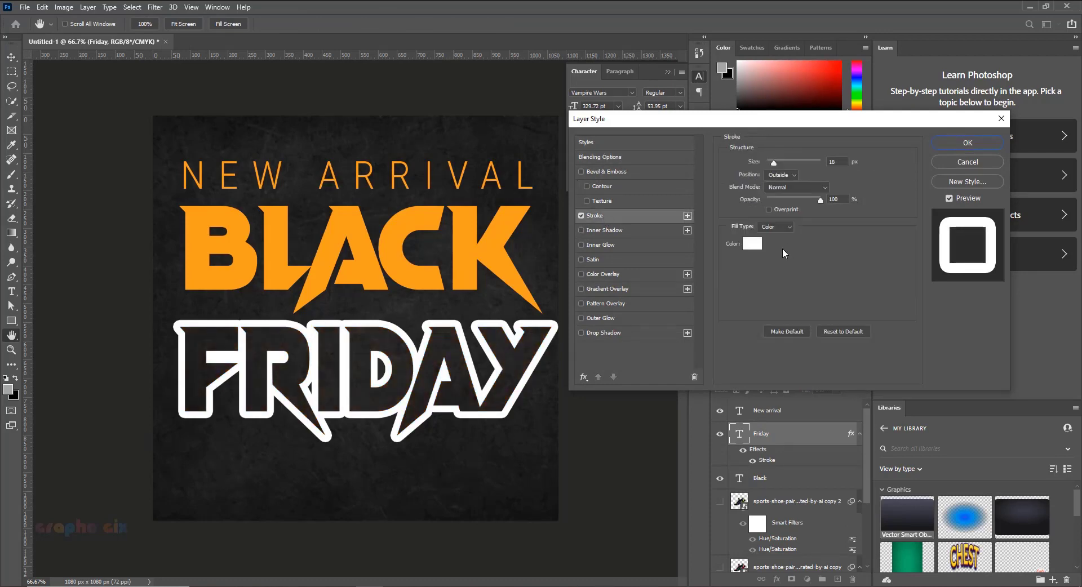
click(752, 242)
click(503, 252)
click(945, 222)
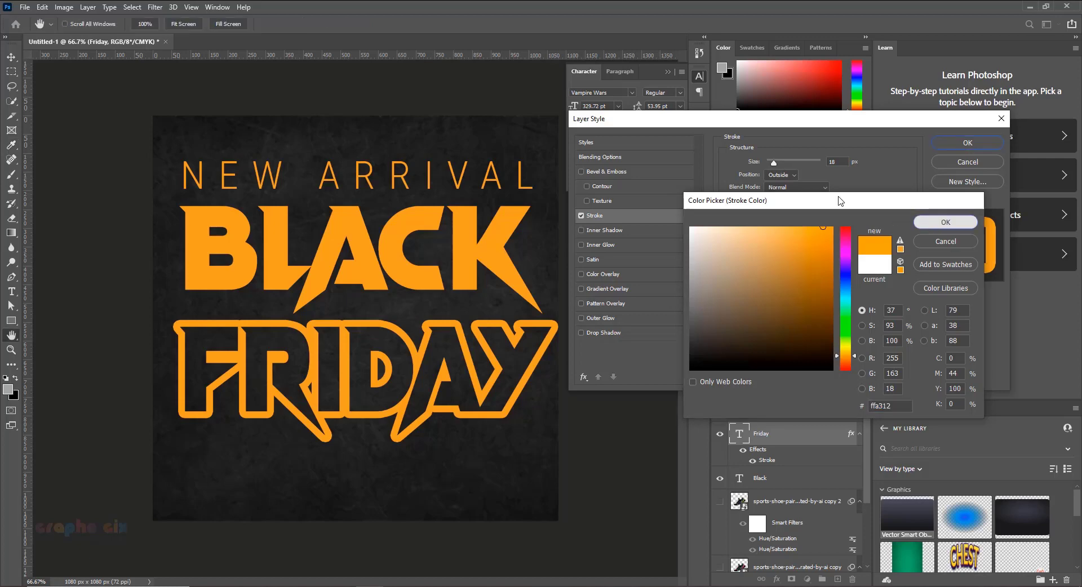
drag(775, 163, 769, 166)
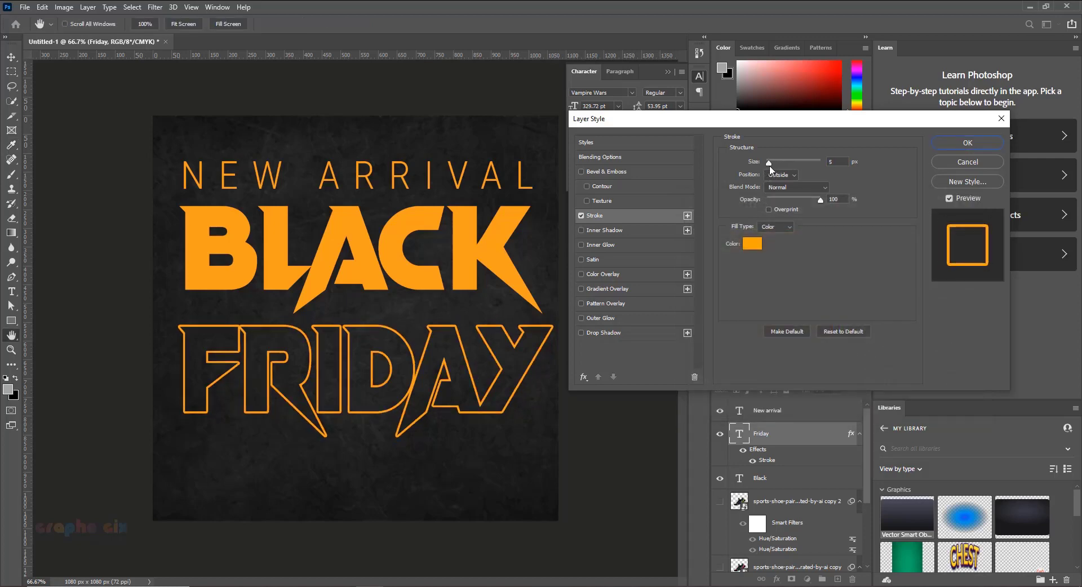
click(957, 148)
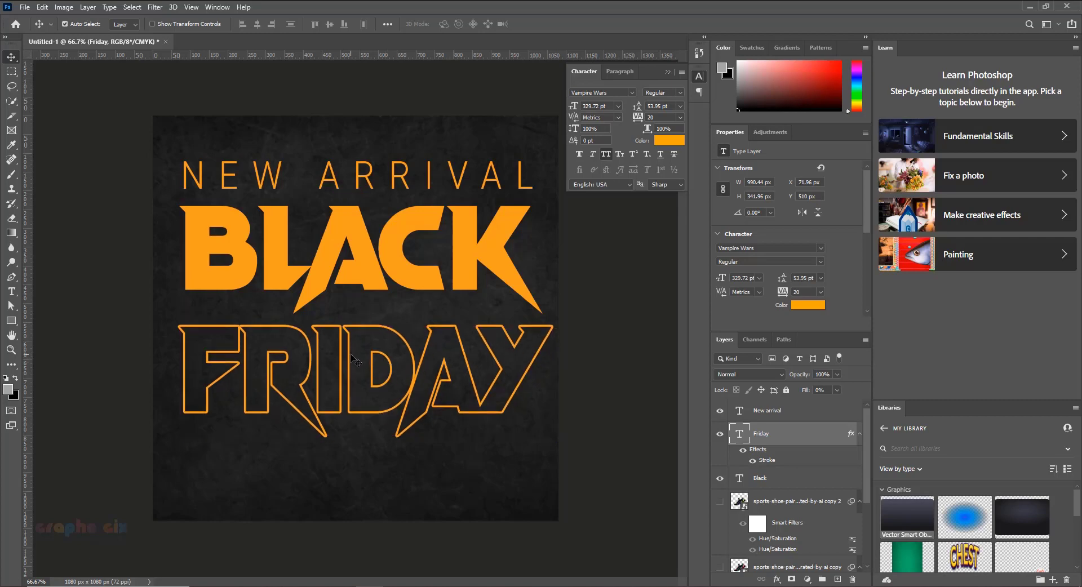
Move the outlined FRIDAY text about 29 px up so it sits closer beneath BLACK
drag(351, 357, 350, 343)
key(Down)
key(Down)
key(Down)
key(Down)
key(Down)
key(Down)
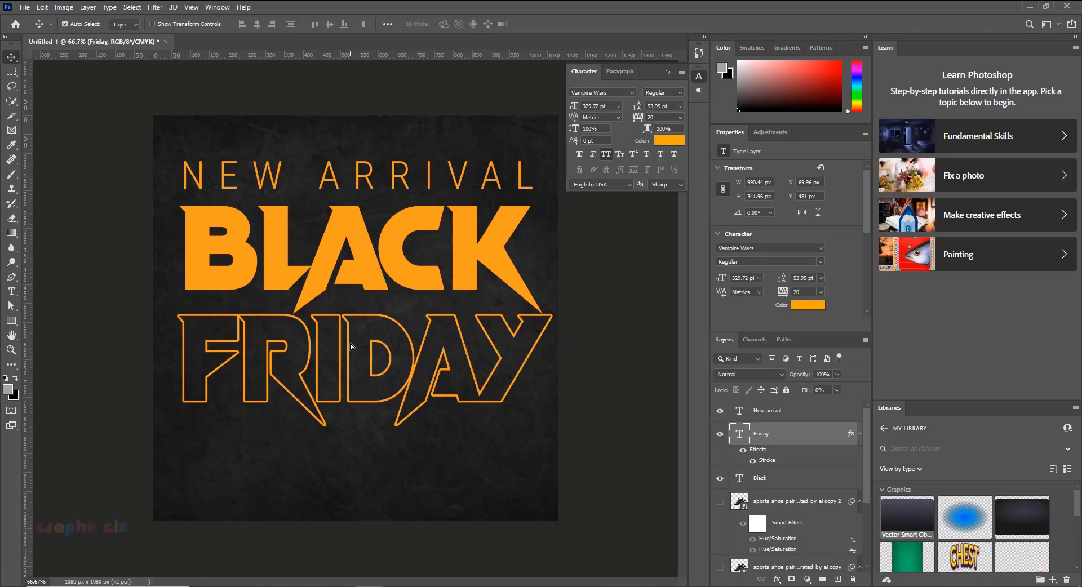
Duplicate the BLACK text below FRIDAY and change the copy's wording to "50 %"
drag(349, 380, 341, 482)
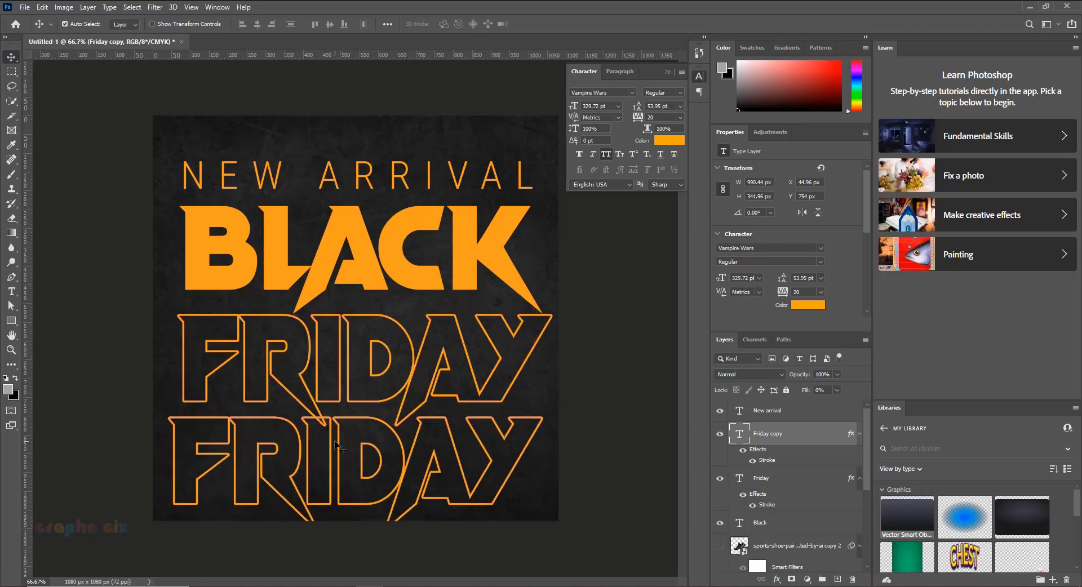
key(ctrl+z)
drag(317, 294, 307, 487)
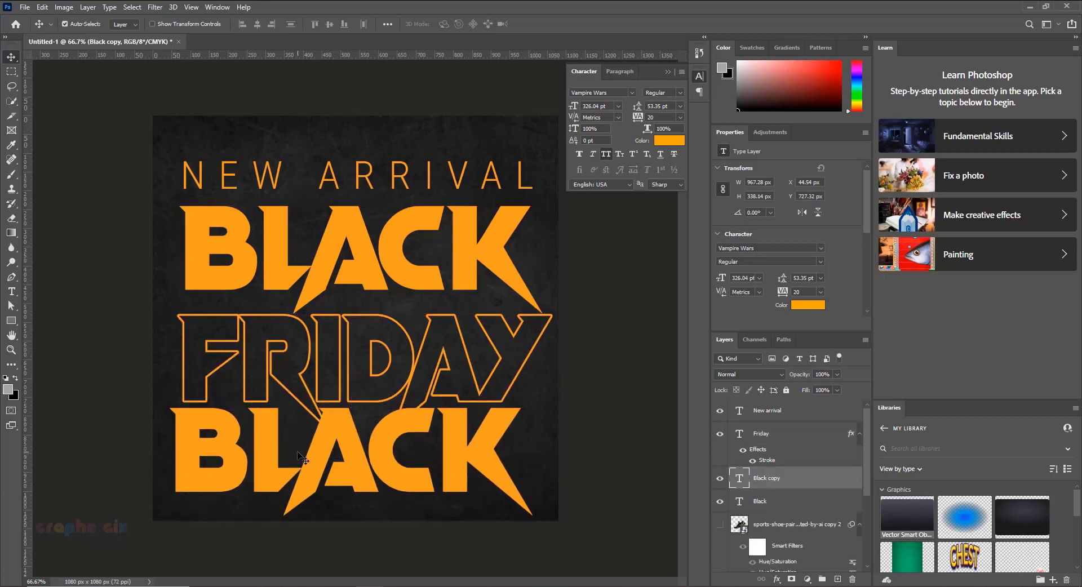
double_click(353, 457)
text(50 )
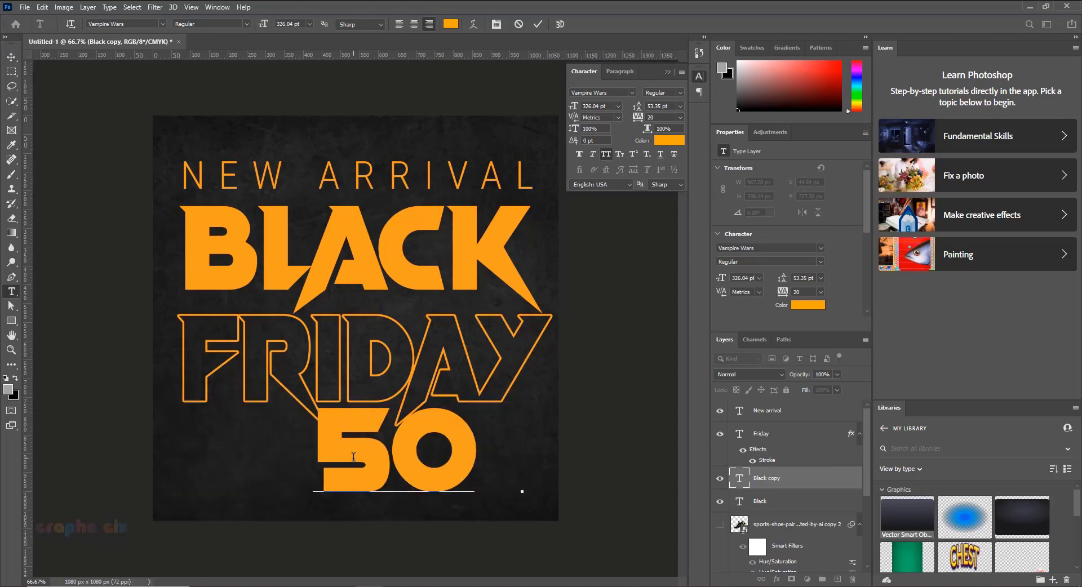
text(%)
Set the 50 % text in Segoe UI Emoji and line up its left edge with FRIDAY
key(ctrl+a)
click(128, 22)
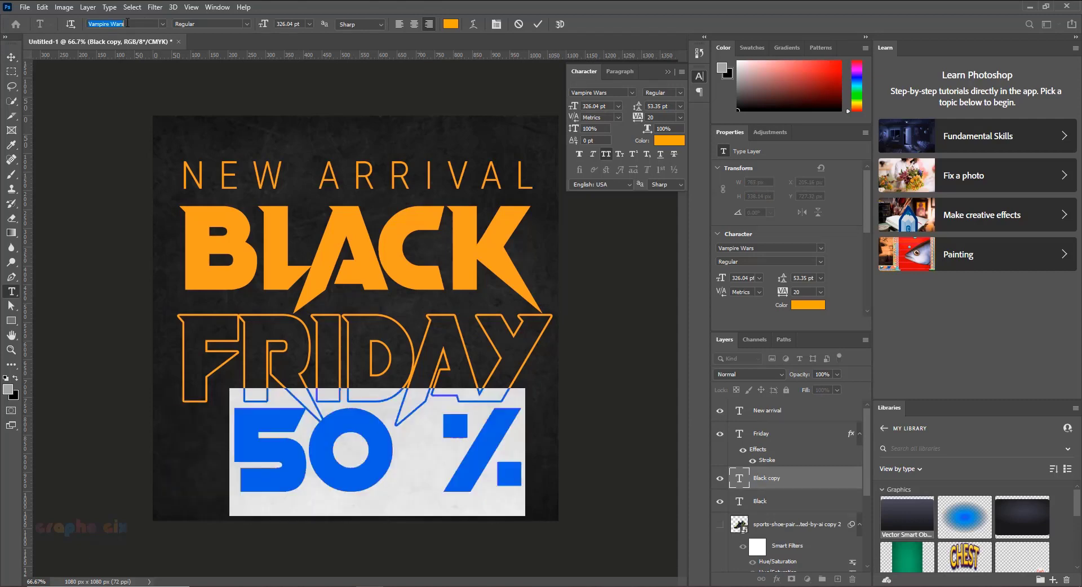
key(Down)
key(Down)
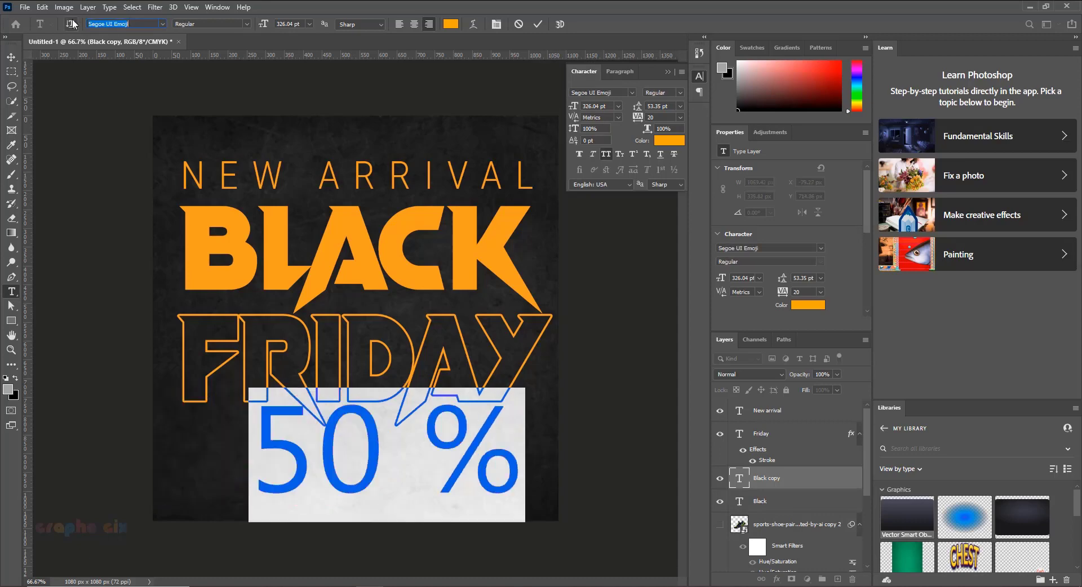
click(10, 57)
drag(395, 456, 321, 455)
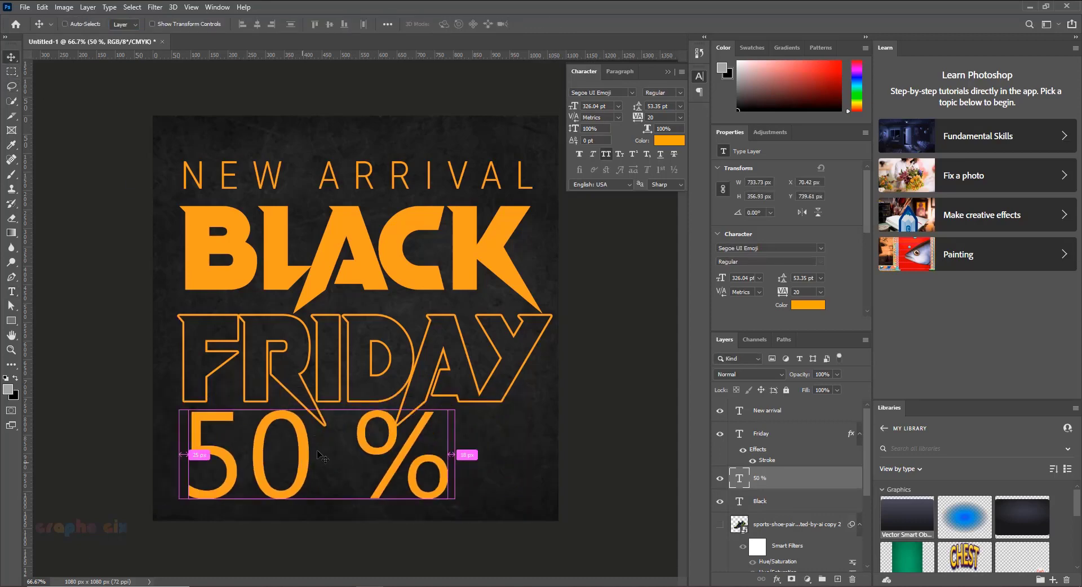
Scale the 50 % text down to about 25%, keeping it at the lower-left corner below FRIDAY
key(ctrl+t)
drag(455, 394, 210, 485)
scroll(211, 485, up, 2)
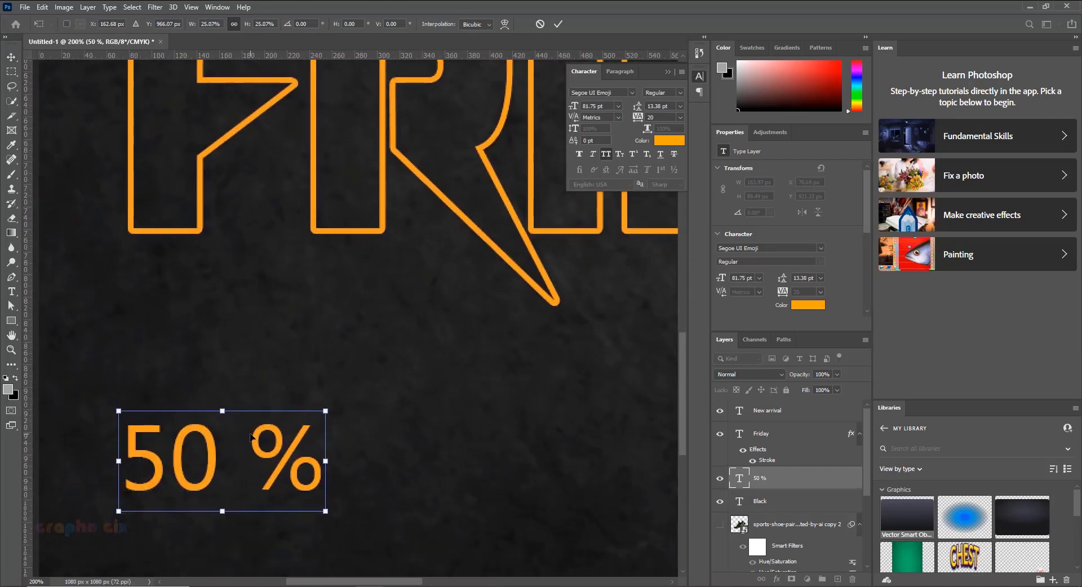
key(Return)
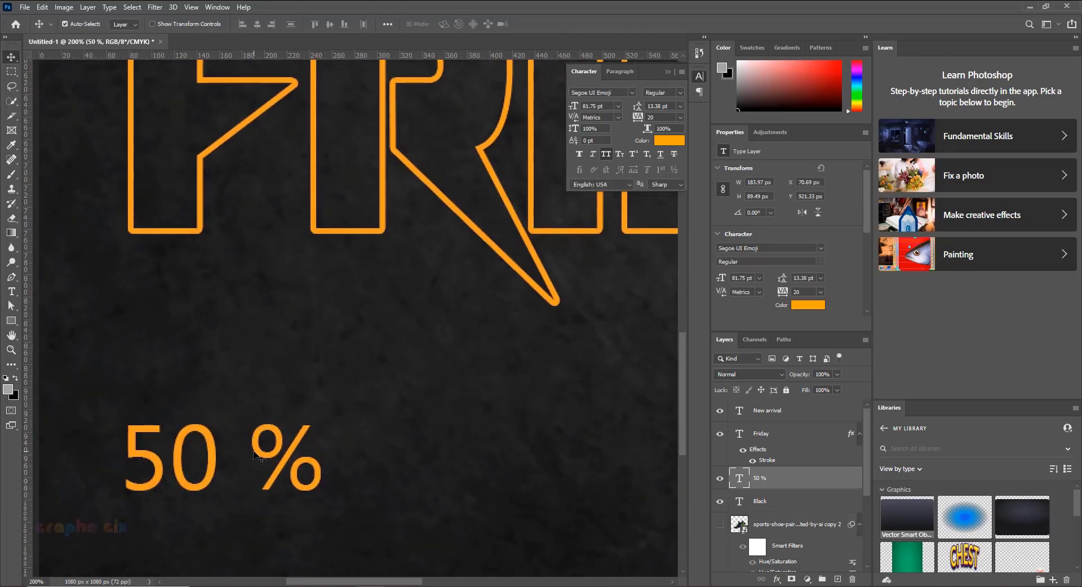
Reduce the % sign in the offer text to 50 pt and remove the space between 50 and %
key(t)
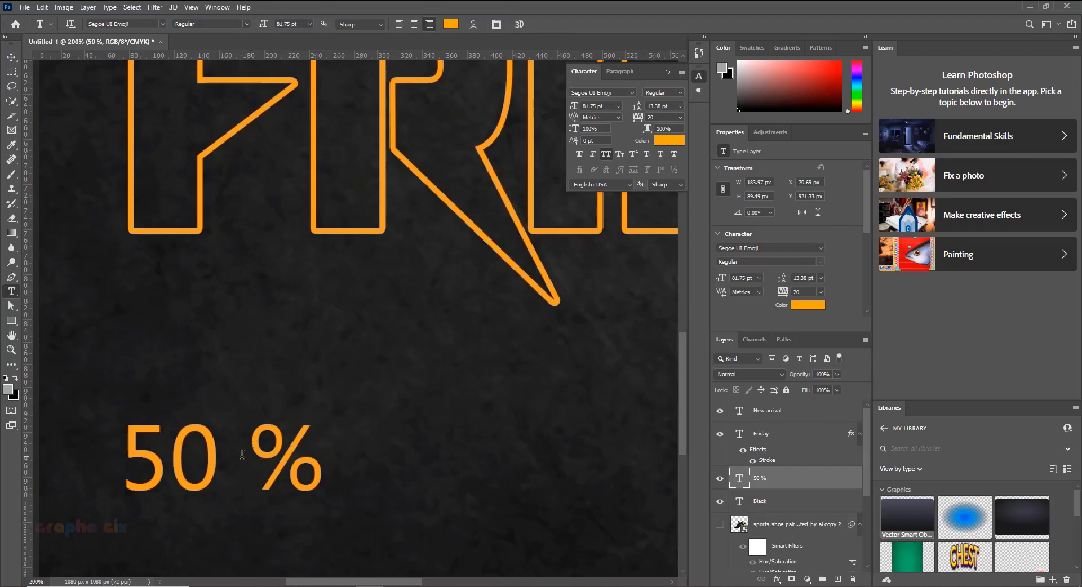
click(263, 454)
double_click(312, 470)
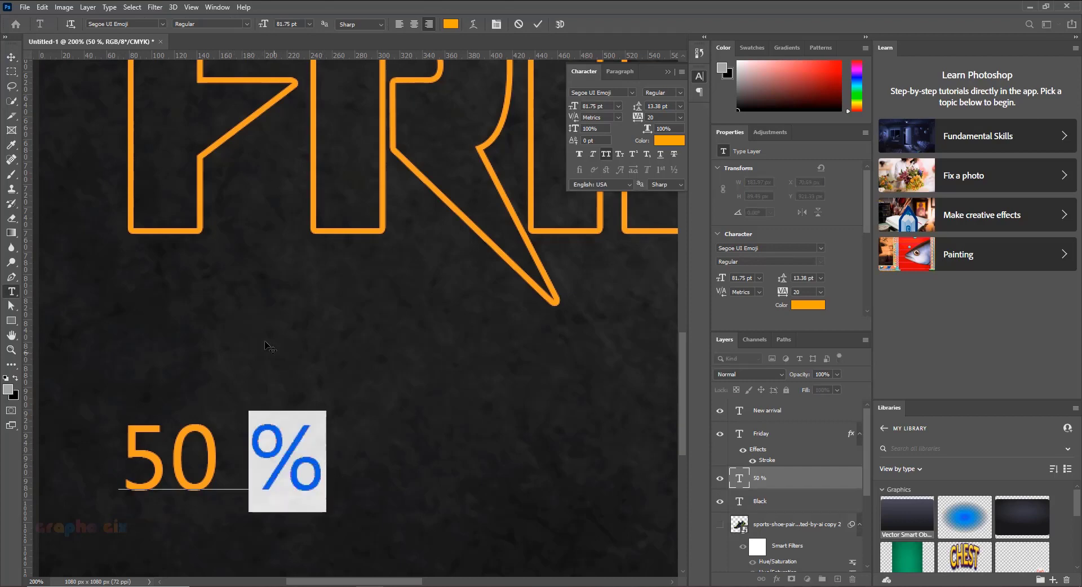
key(Return)
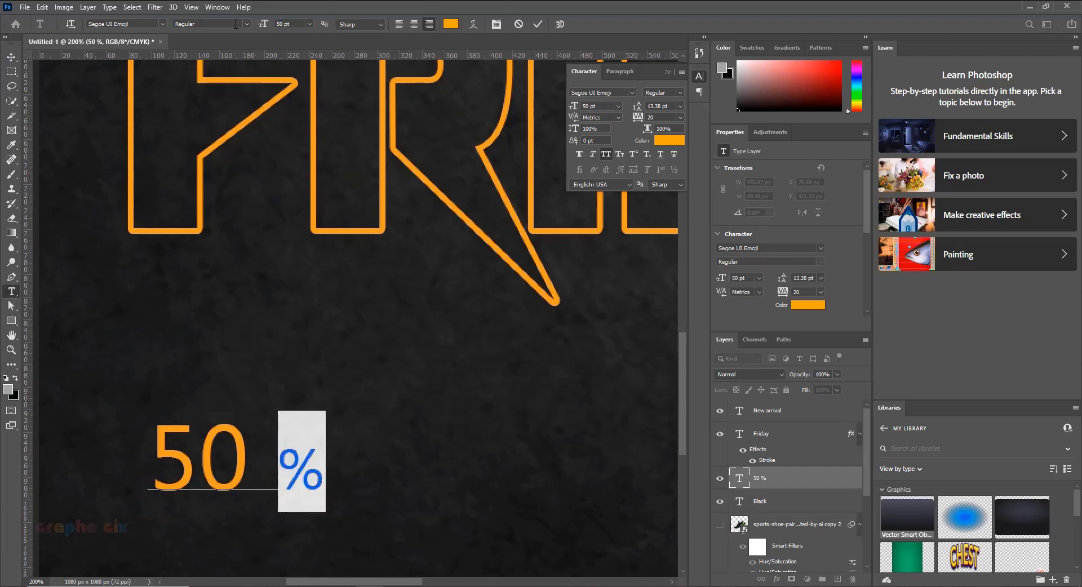
click(285, 489)
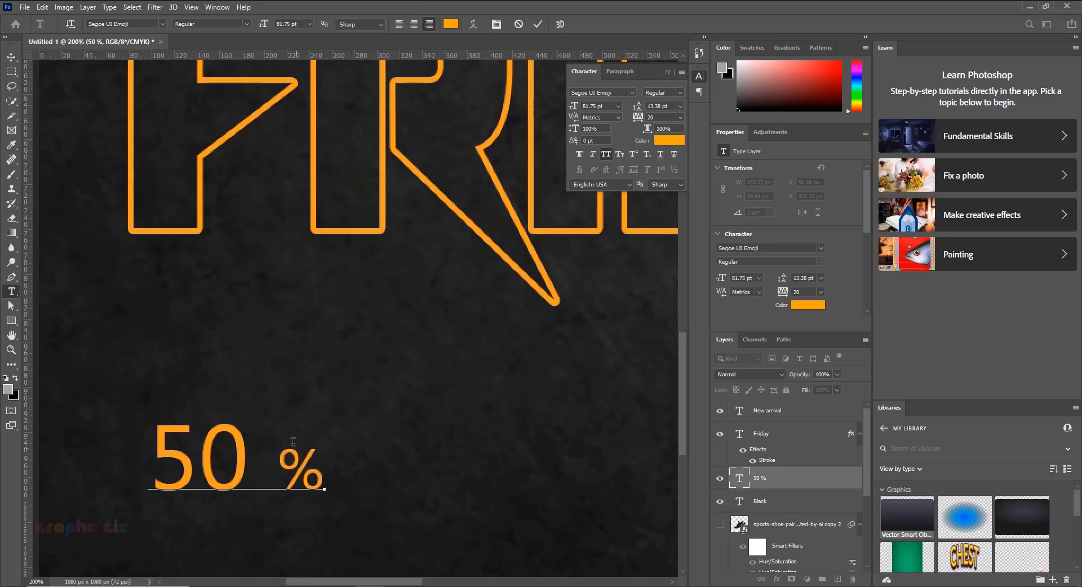
key(BackSpace)
click(10, 57)
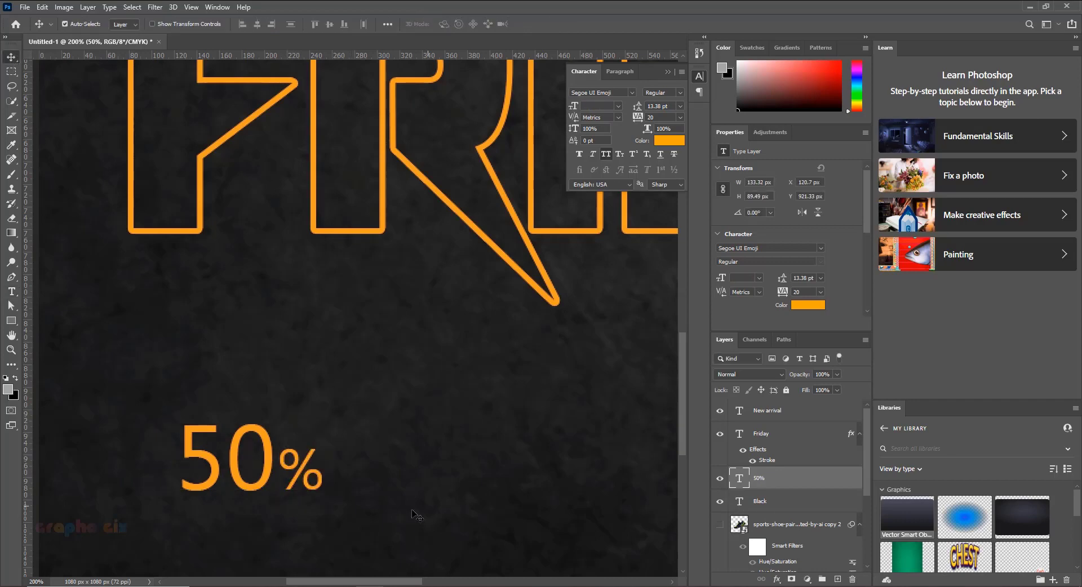
Duplicate the 50% text directly below itself and change the copy's wording to "OFF"
scroll(239, 388, down, 2)
drag(238, 389, 239, 462)
double_click(239, 462)
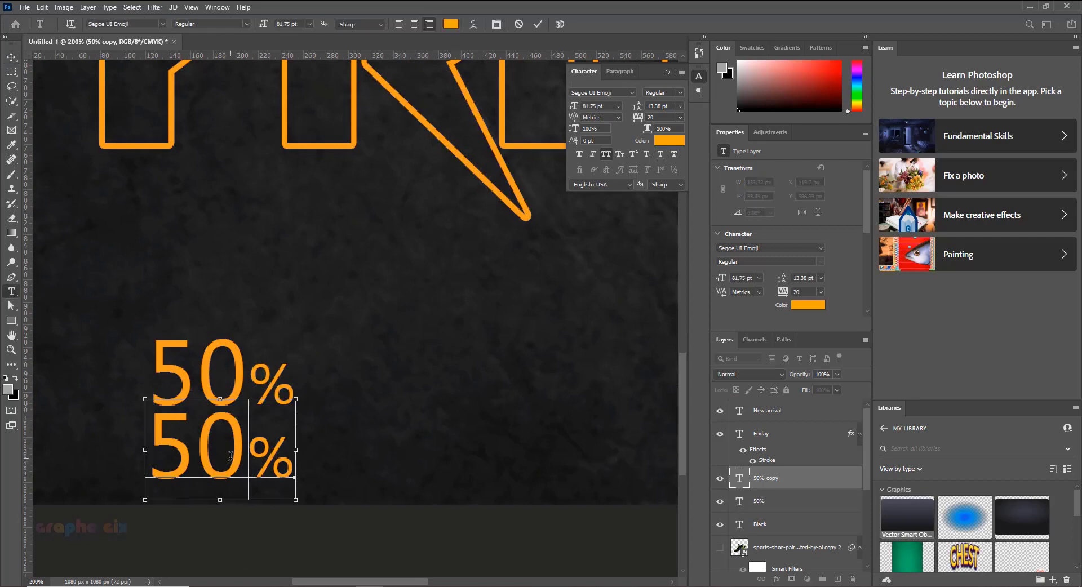
text(OFF)
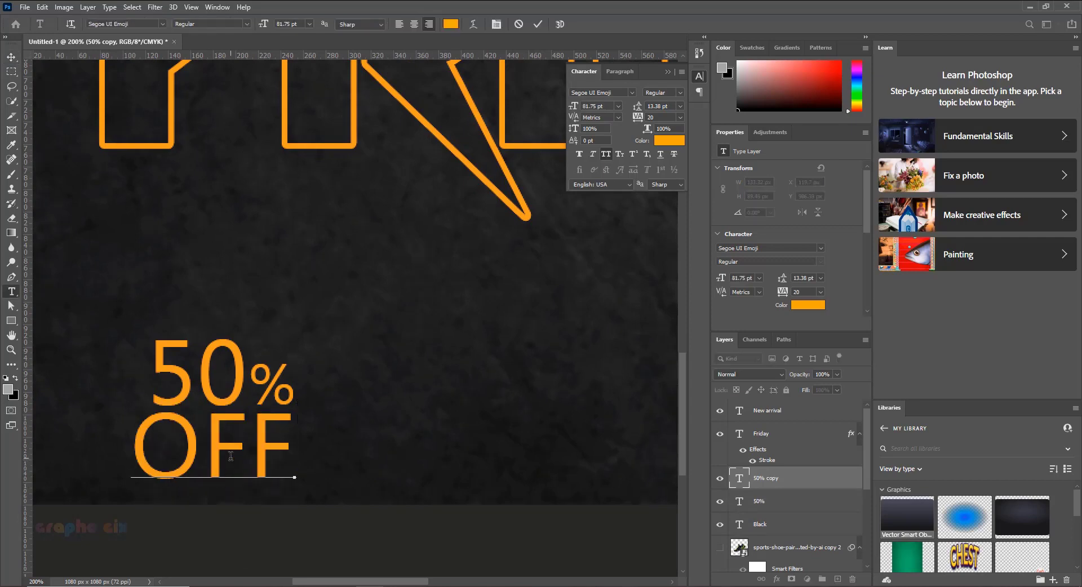
click(11, 57)
Line up the 50% text above OFF and scale it to about 111% so both lines have similar widths
drag(243, 378, 231, 365)
key(ctrl+t)
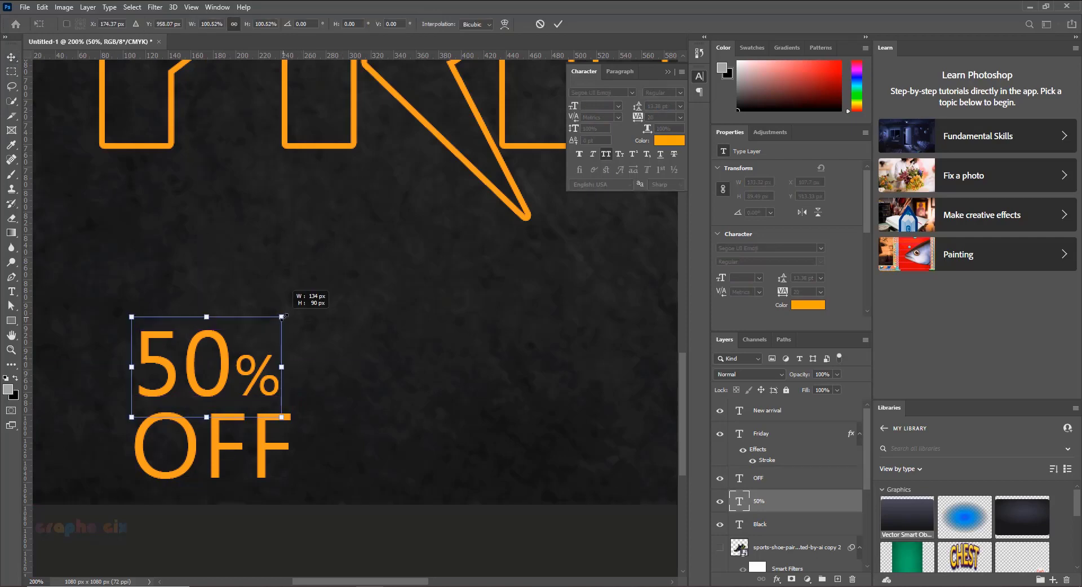
drag(280, 319, 288, 313)
drag(223, 366, 236, 360)
key(Return)
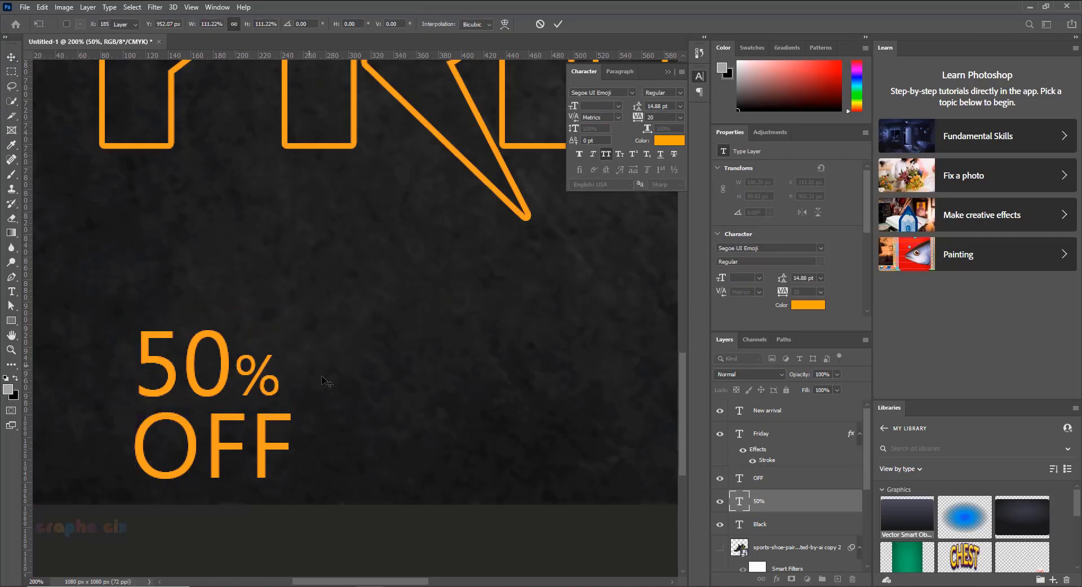
Move the 50% and OFF texts together slightly up and left, beneath the start of FRIDAY
key(ctrl+minus)
key(ctrl+minus)
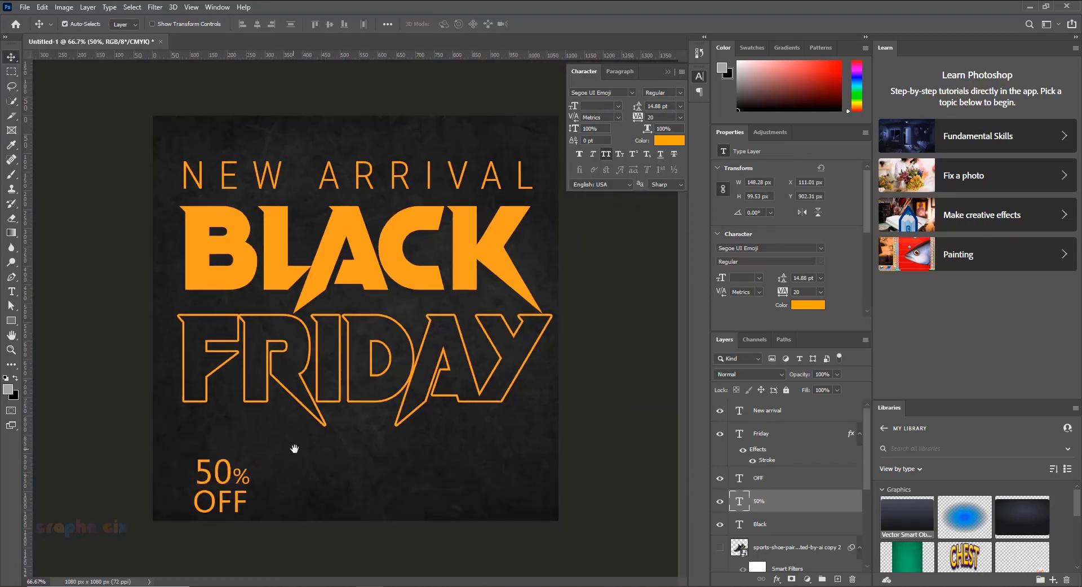
click(195, 462)
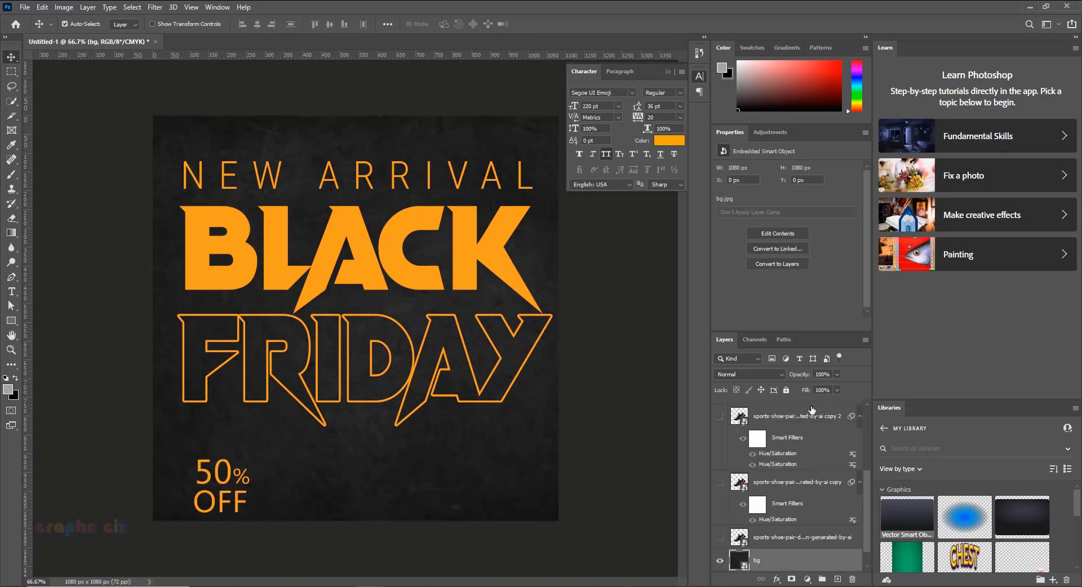
drag(226, 506, 216, 481)
click(470, 434)
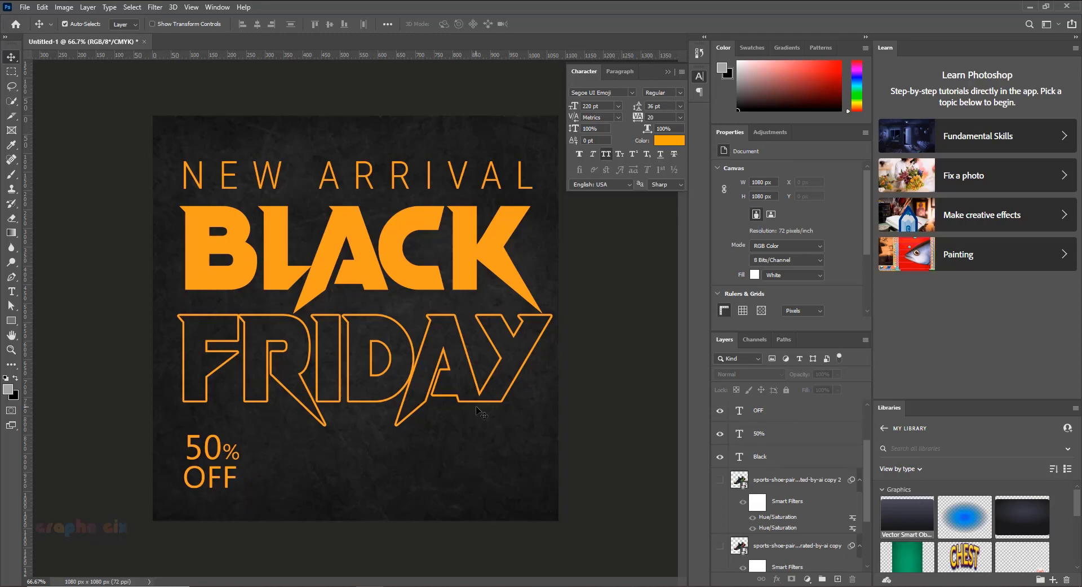
Show the pink and green shoe copy and bring its layer to the front, above all the text
scroll(761, 495, down, 3)
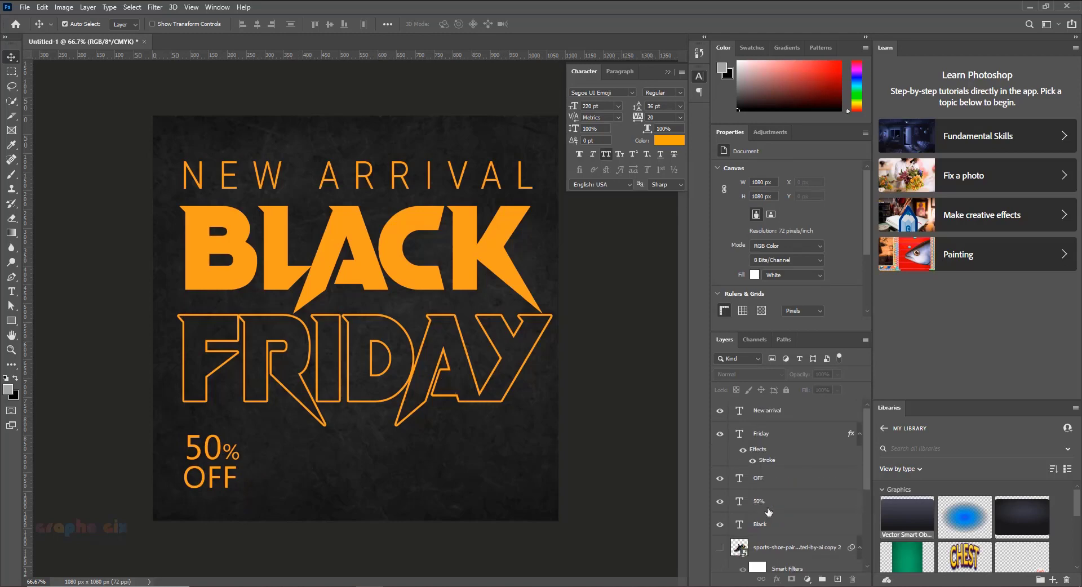
click(766, 479)
key(ctrl+comma)
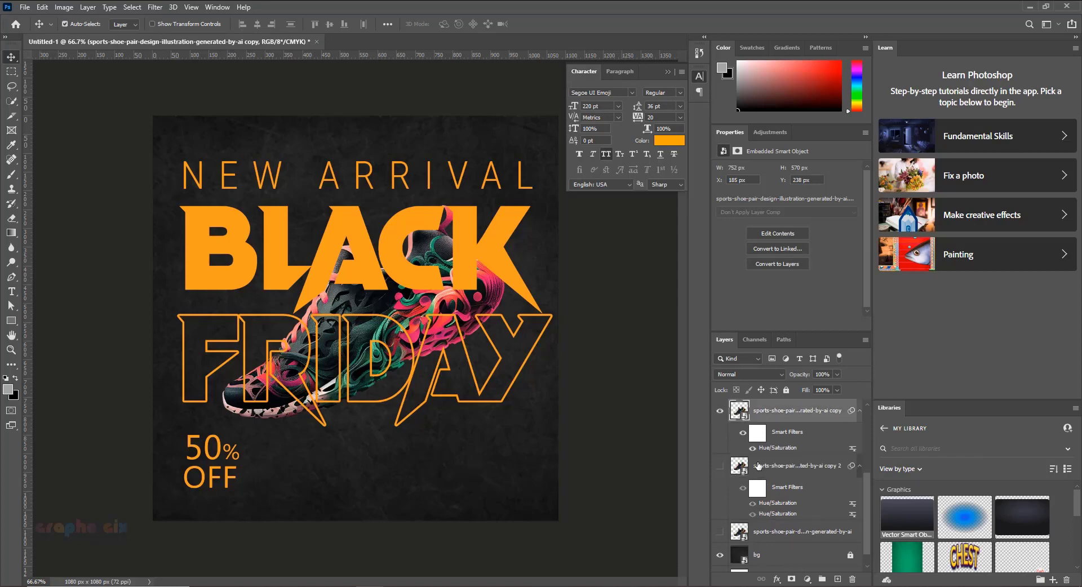
key(ctrl+bracketright)
key(ctrl+shift+bracketright)
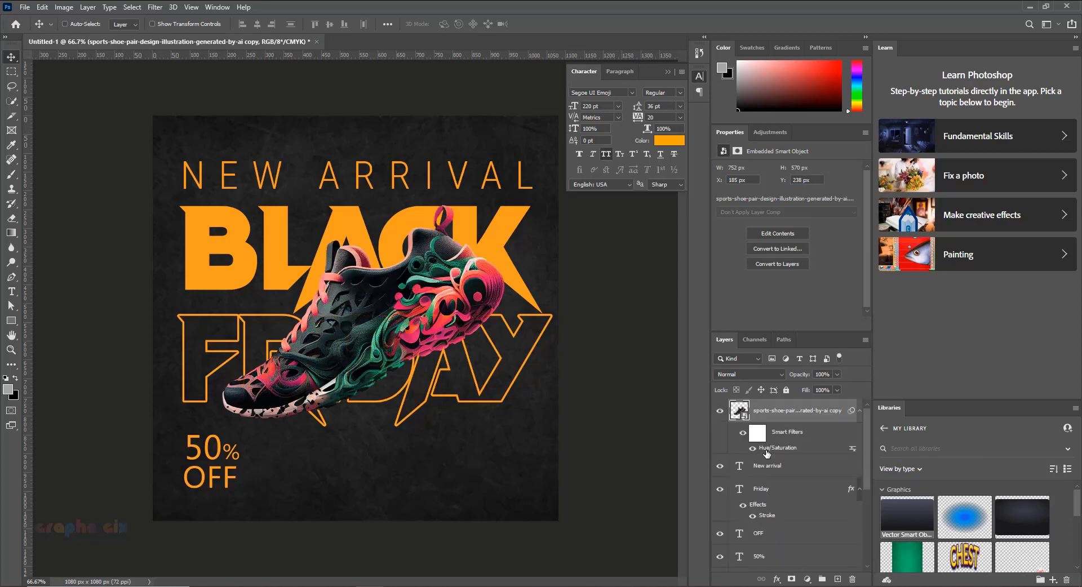
Bring the two remaining hidden shoe layers, the original and copy 2, to the top of the layer stack
scroll(770, 469, down, 4)
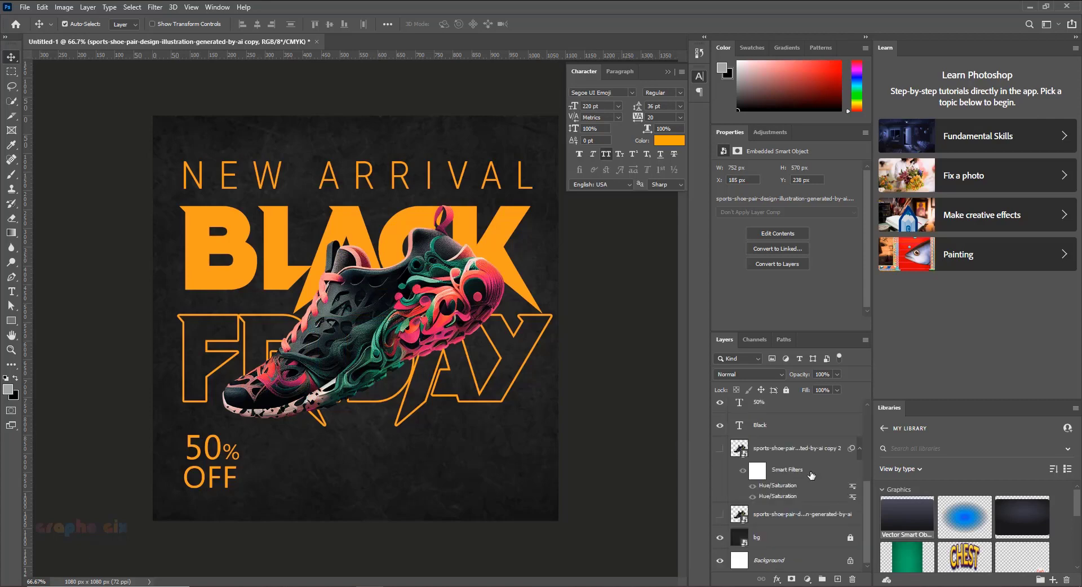
click(756, 517)
key(ctrl+shift+bracketright)
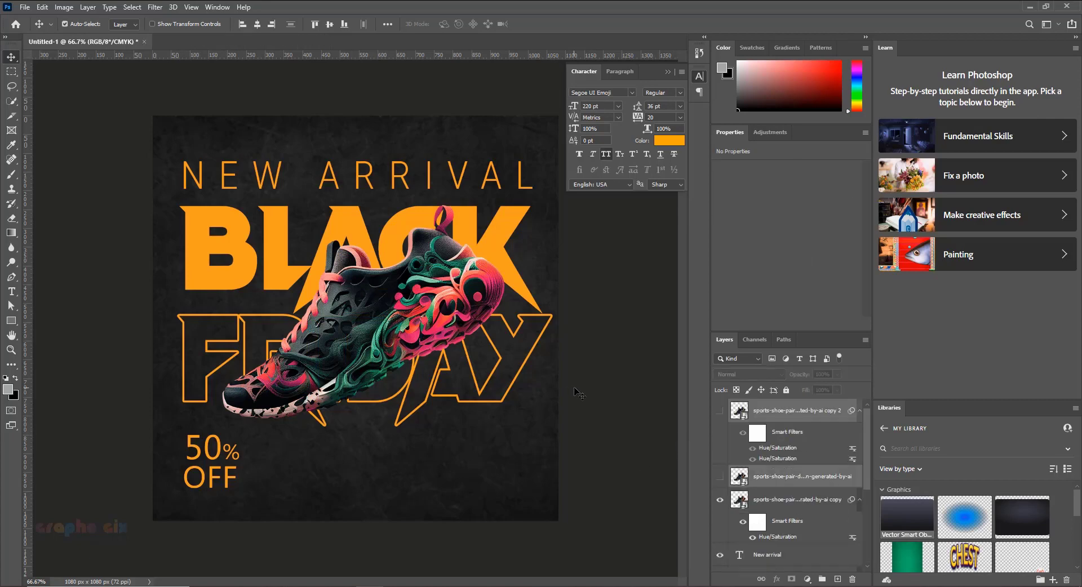
click(635, 431)
Check the pink and green shoe by hiding and showing it, and make the other two shoe layers visible
click(720, 500)
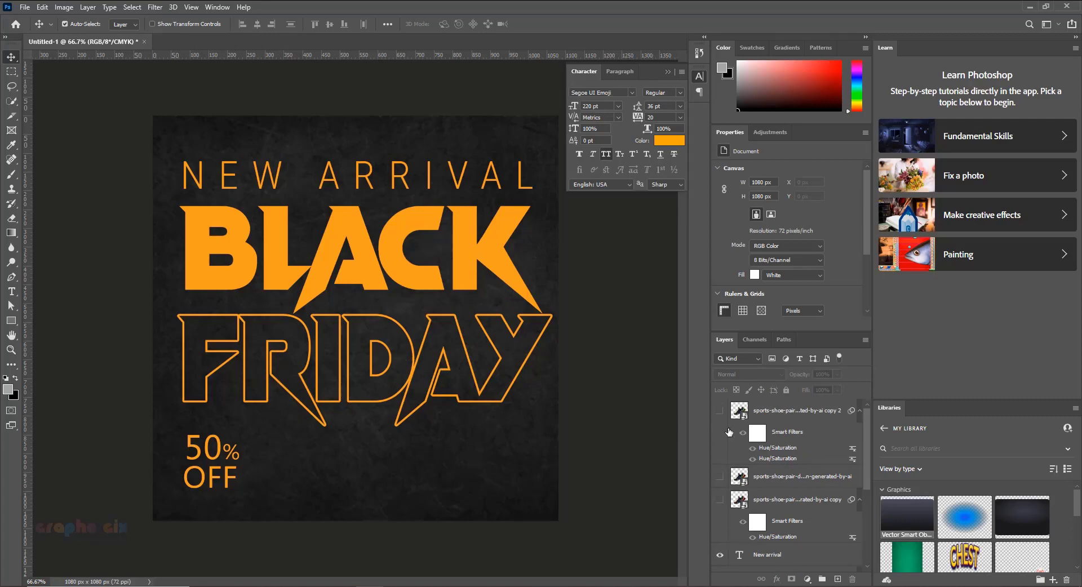
click(720, 501)
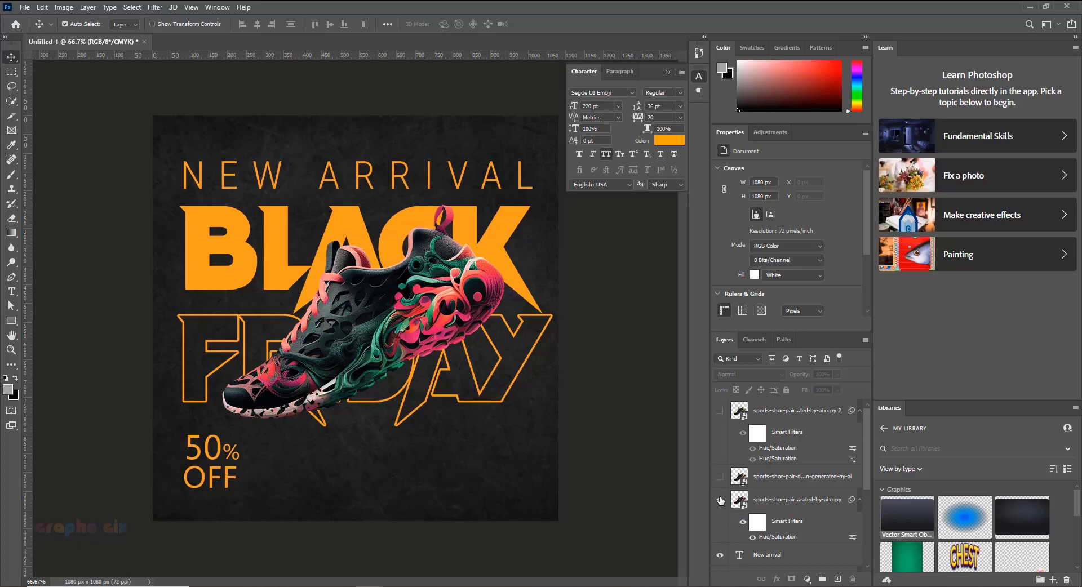
click(719, 475)
click(720, 410)
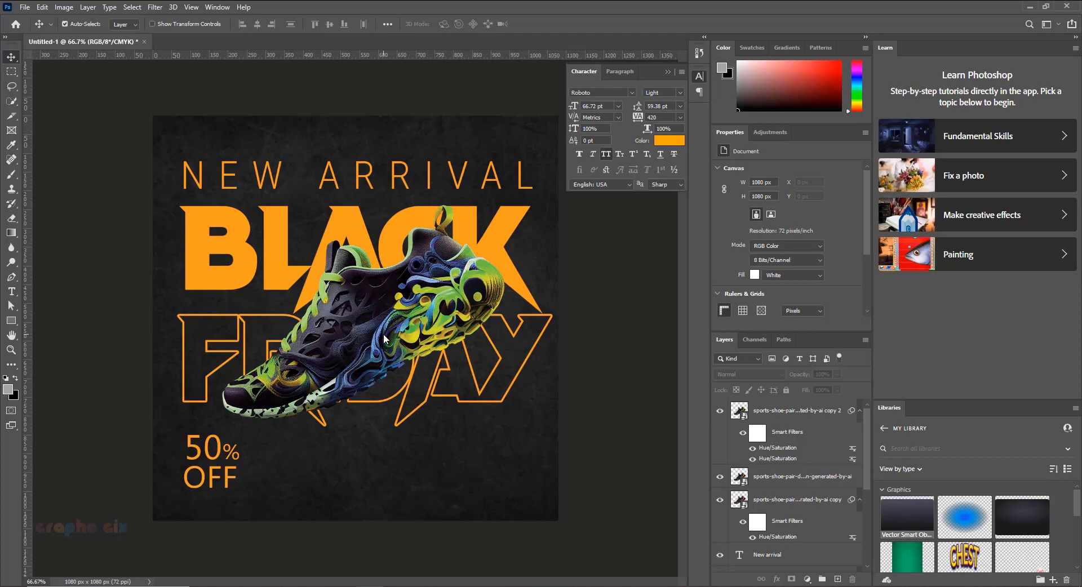
Select the topmost shoe layer, copy 2, and open the video timeline for the design
scroll(777, 481, down, 5)
scroll(775, 470, up, 5)
click(775, 413)
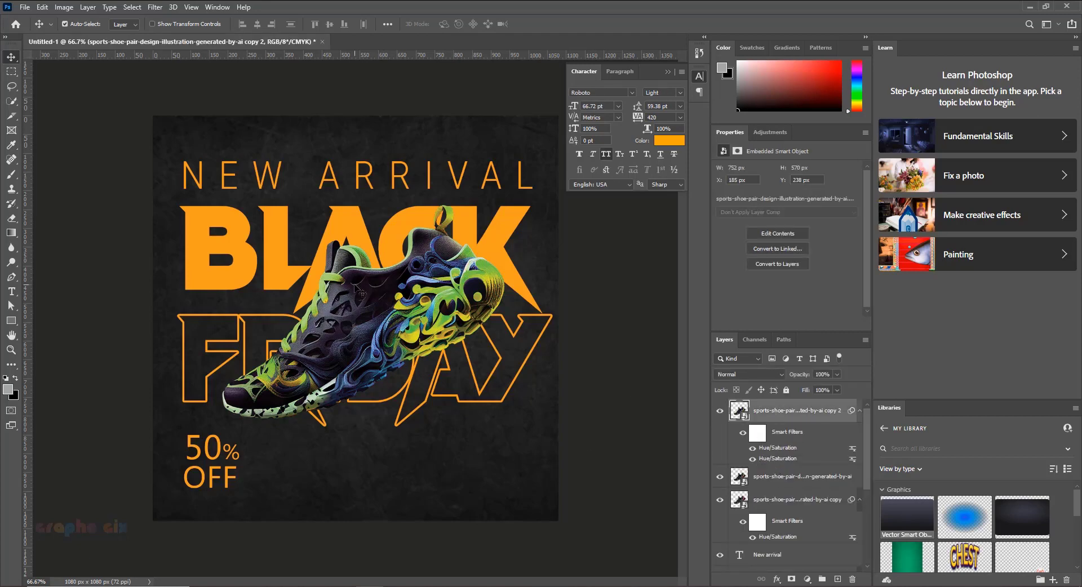
click(216, 7)
click(284, 406)
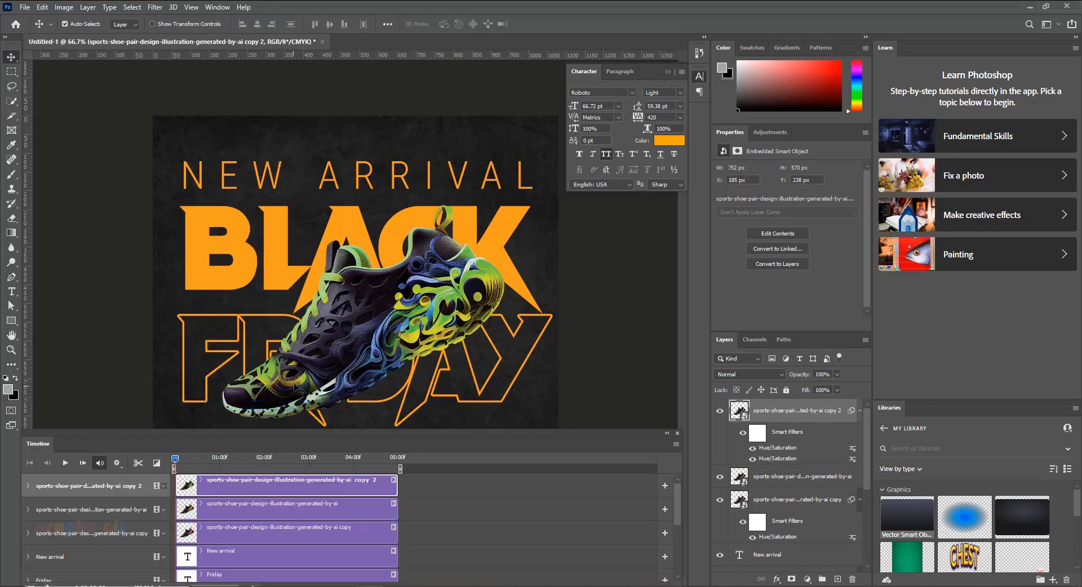
Shift the original shoe's clip to start at 01:00 and trim the pink and green shoe's clip to end there
click(219, 514)
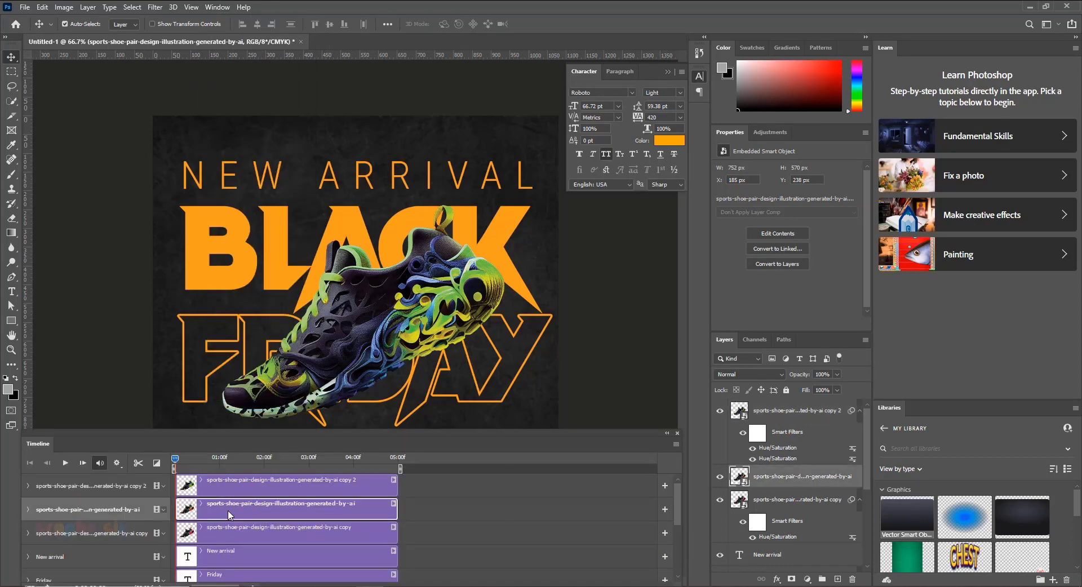
drag(228, 513, 271, 513)
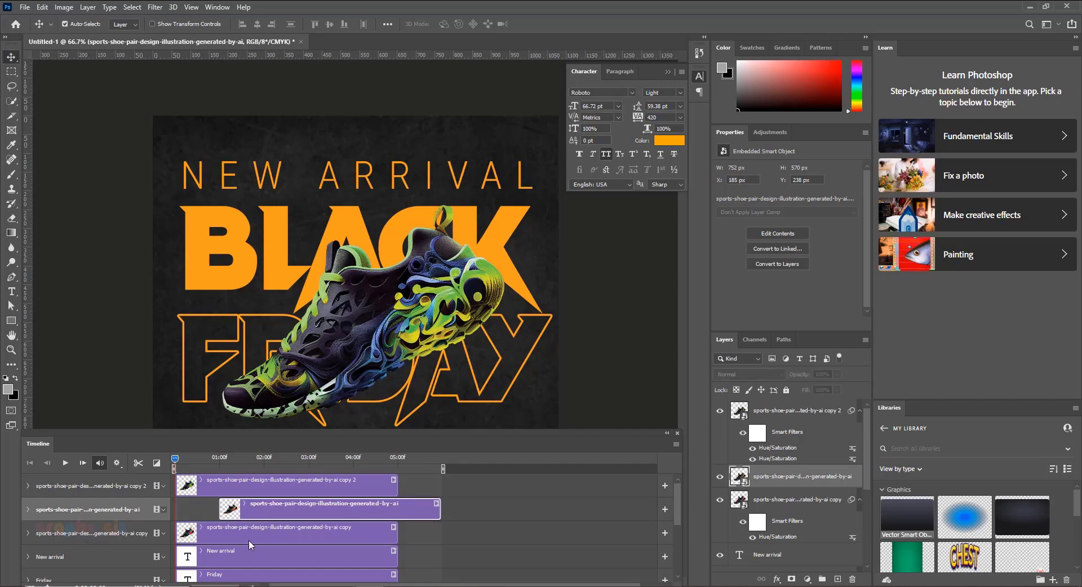
click(248, 540)
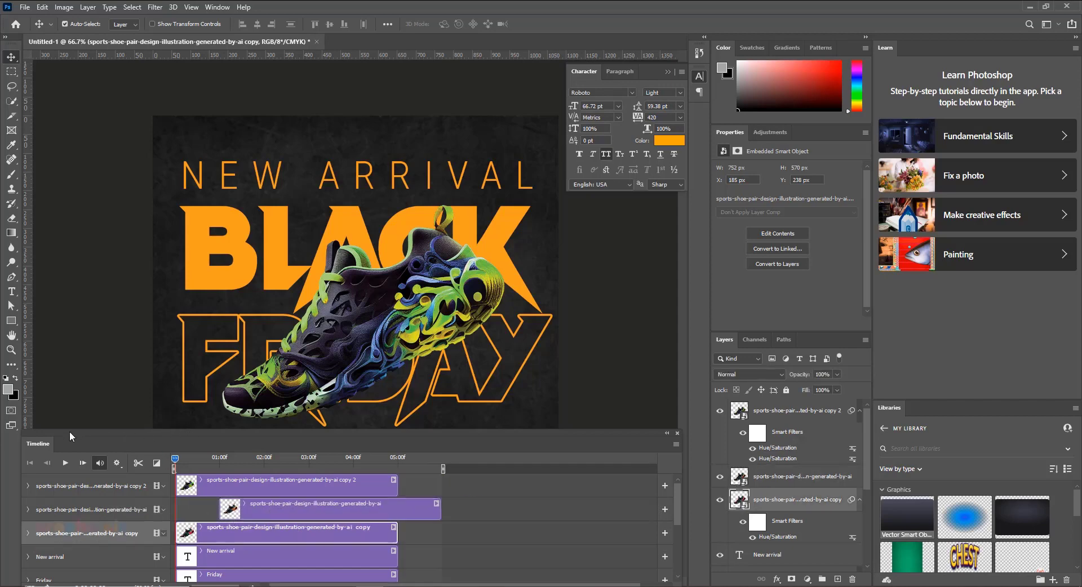
drag(74, 433, 76, 400)
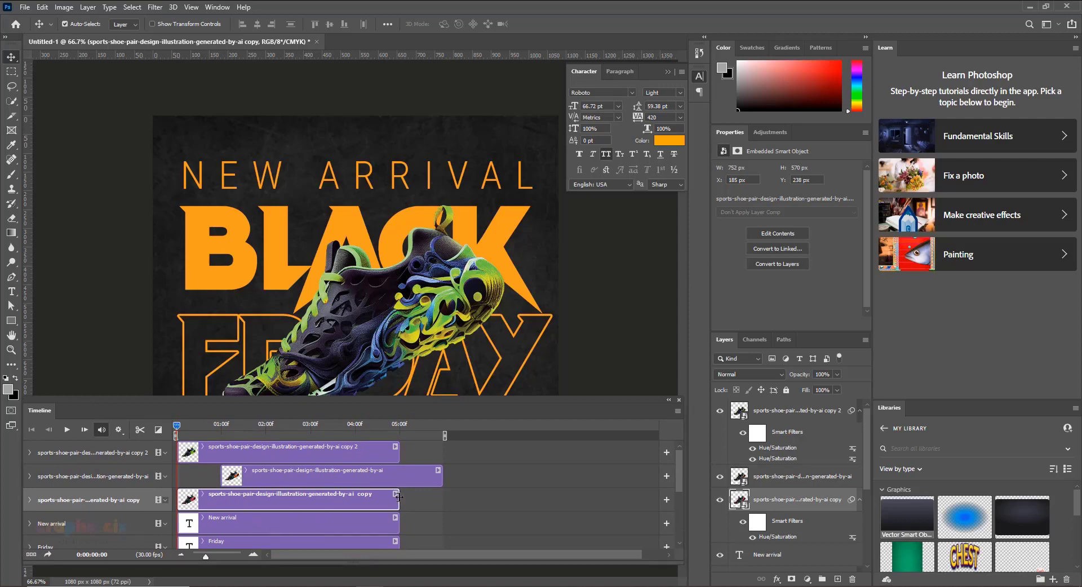
drag(398, 495, 219, 495)
Chain the original and copy 2 clips after the pink and green shoe in one video group, ending them at 02:00 and 03:00
click(290, 477)
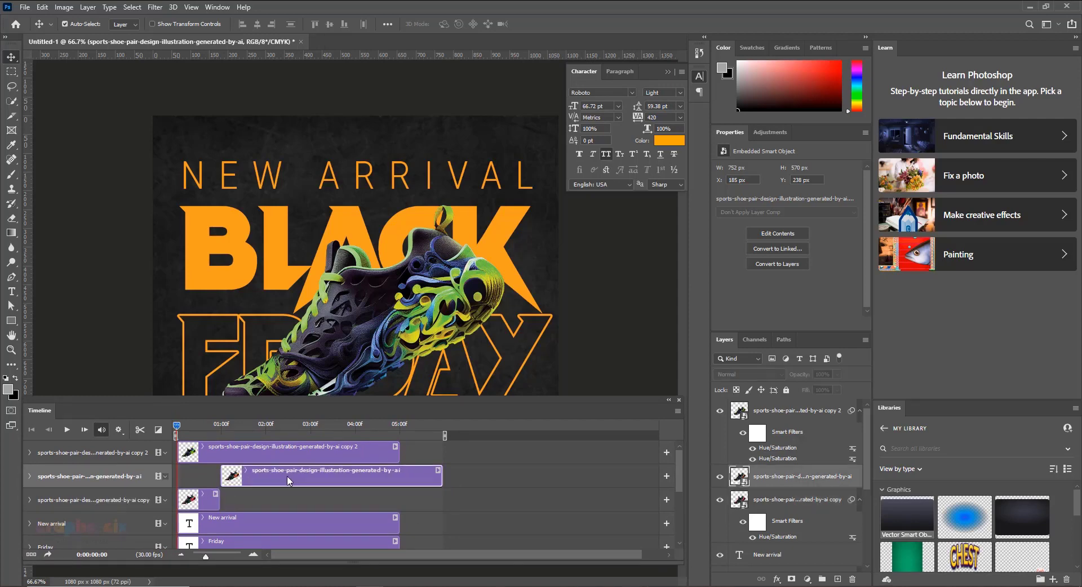
drag(291, 488, 299, 501)
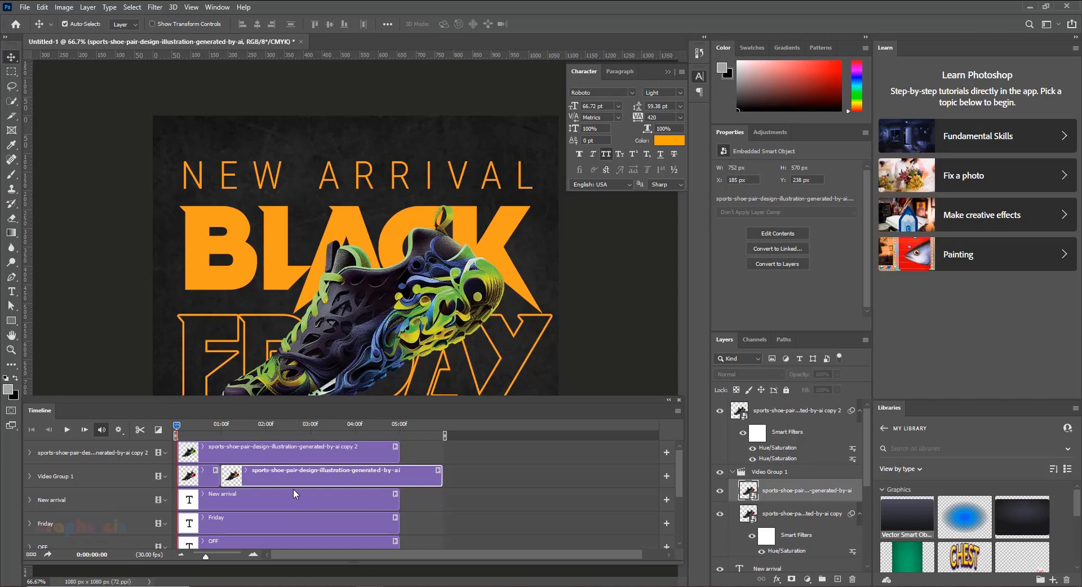
drag(442, 477, 324, 478)
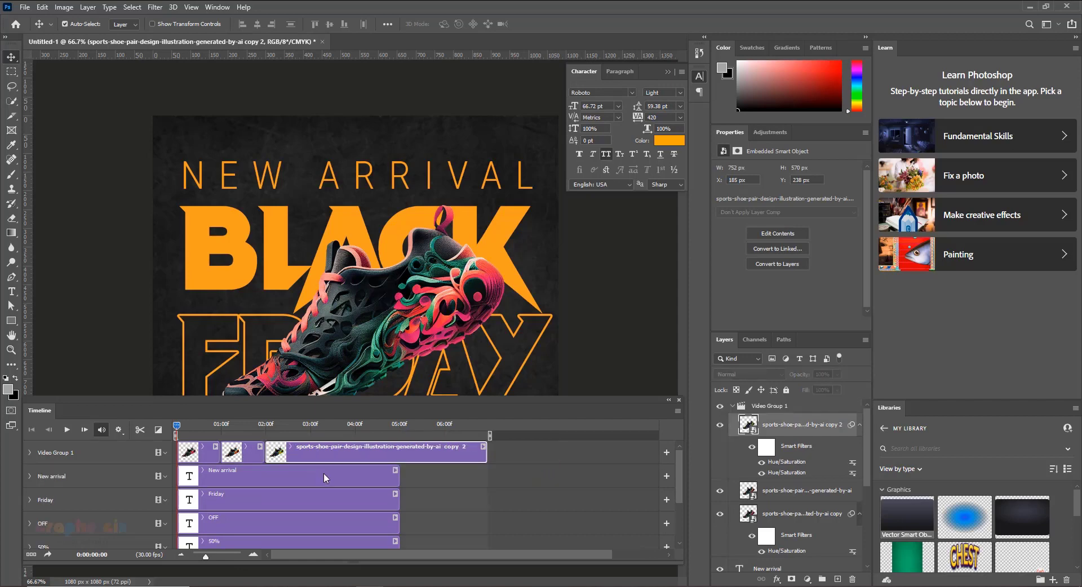
drag(490, 452, 309, 452)
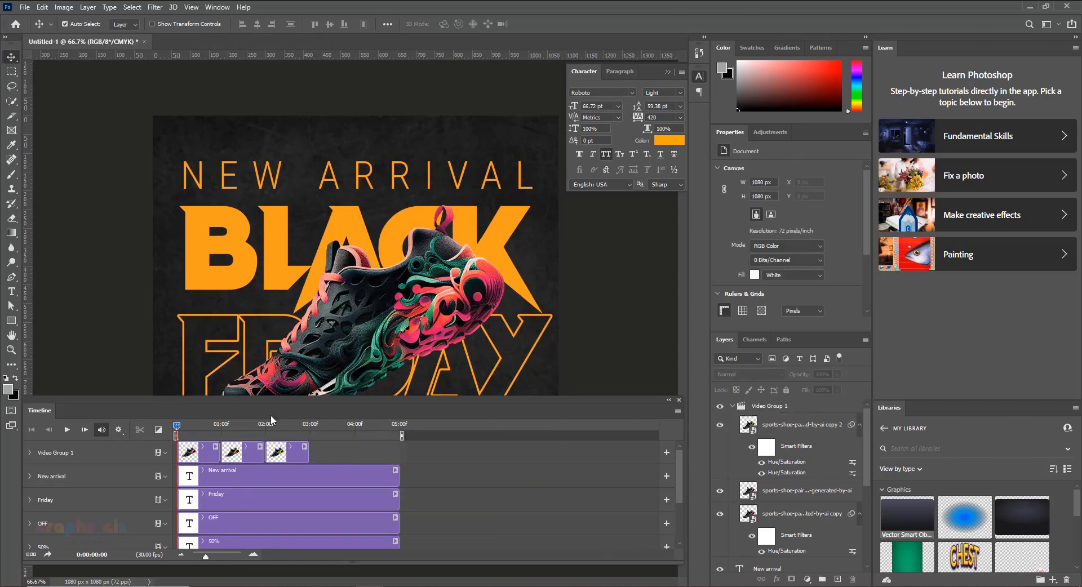
Duplicate the three shoe clips within the video group, starting at 03:00, and preview the repeated sequence
drag(177, 437, 309, 443)
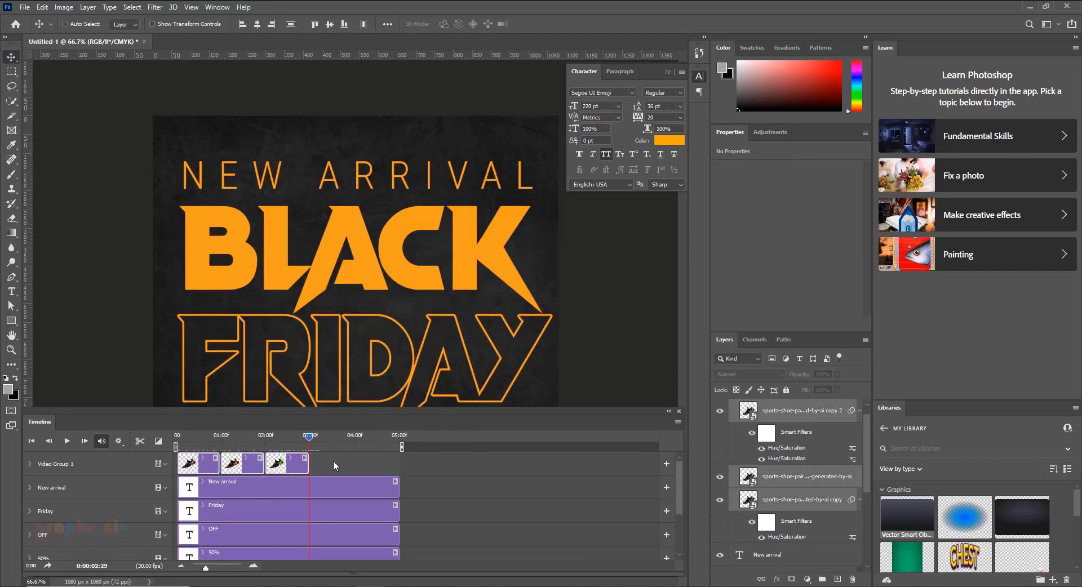
key(ctrl+j)
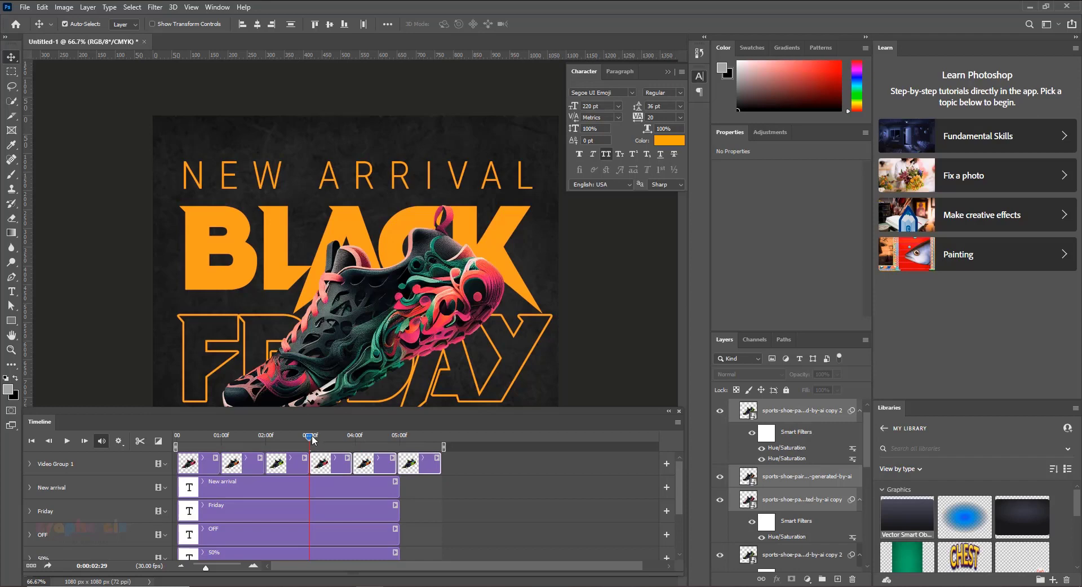
drag(313, 441, 398, 445)
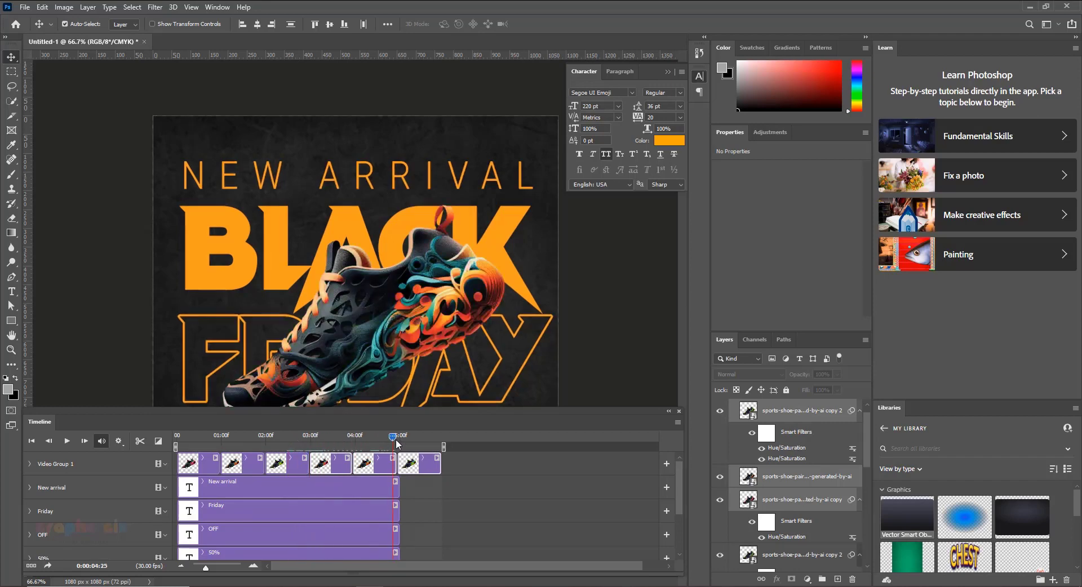
key(space)
Extend the New arrival, Friday, OFF, 50%, Black and bg clips to end with the last shoe clip
click(396, 488)
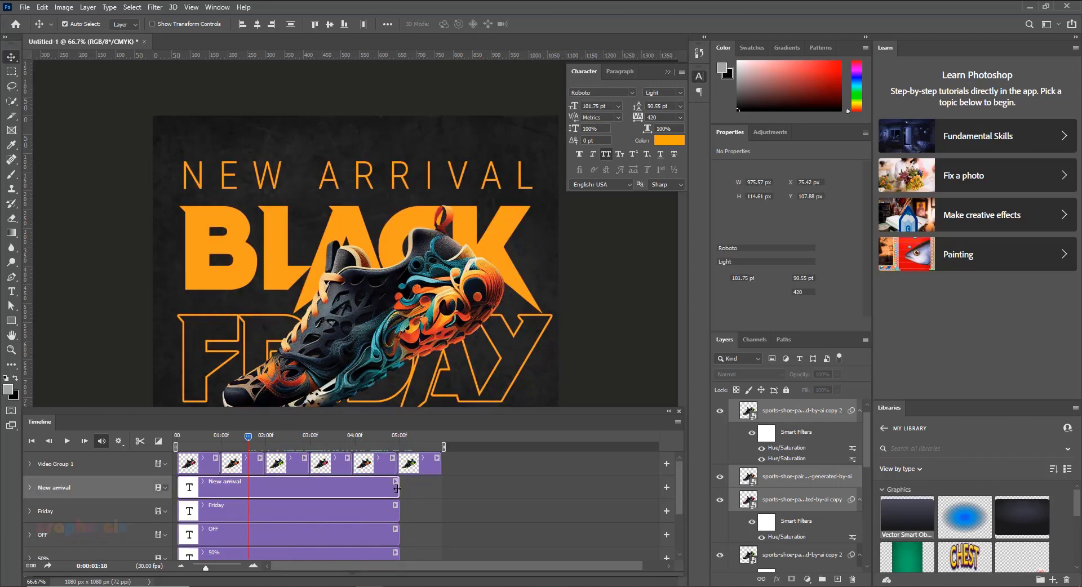
drag(396, 488, 441, 488)
click(389, 511)
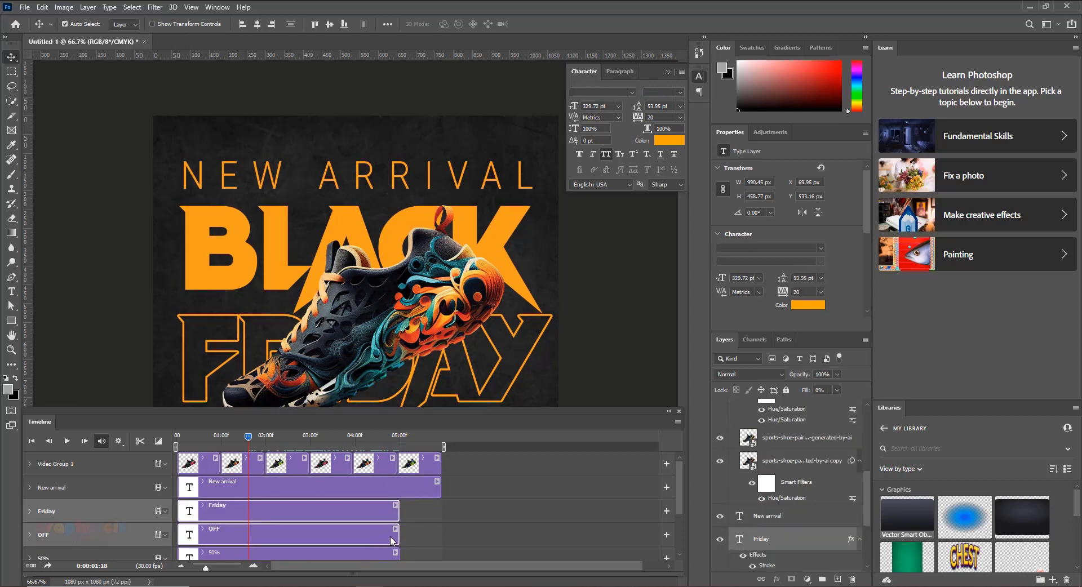
drag(398, 534, 441, 532)
scroll(385, 517, down, 2)
scroll(340, 525, up, 3)
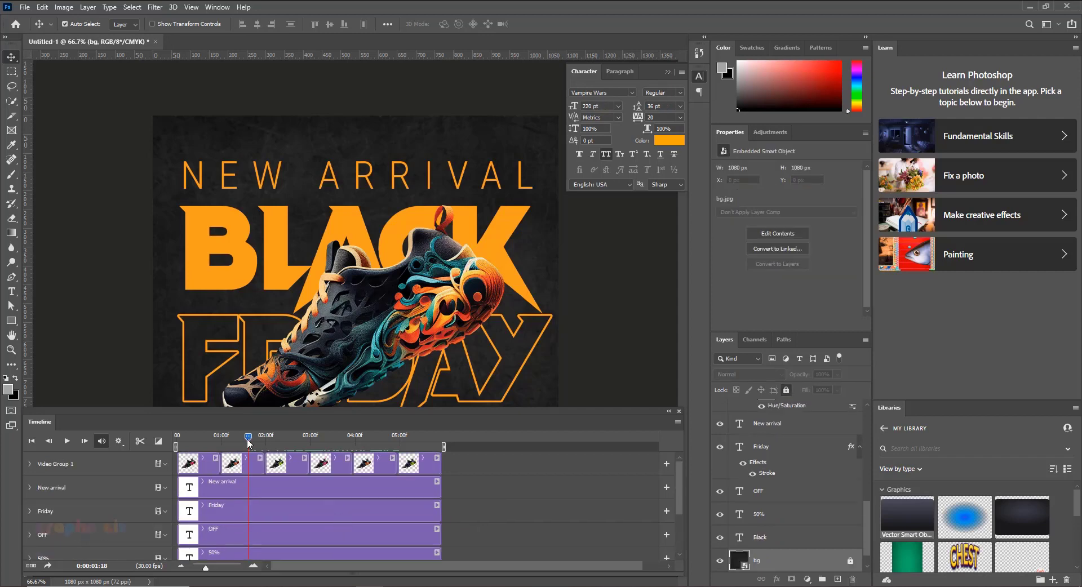
Preview the complete shoe sequence from the start and check the pink and green shoe's section against the headlines
drag(247, 442, 148, 446)
key(space)
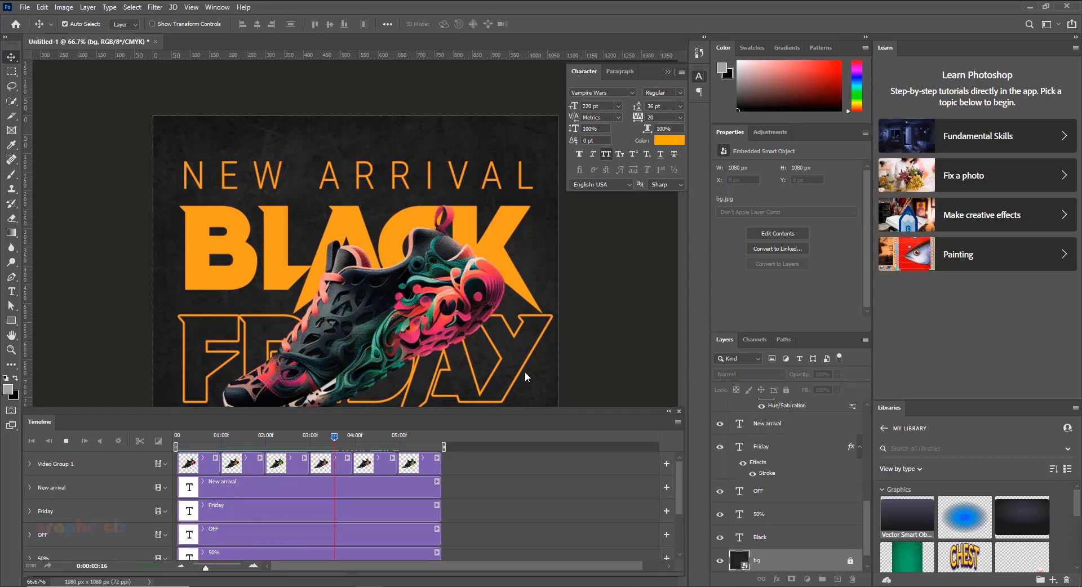
click(414, 438)
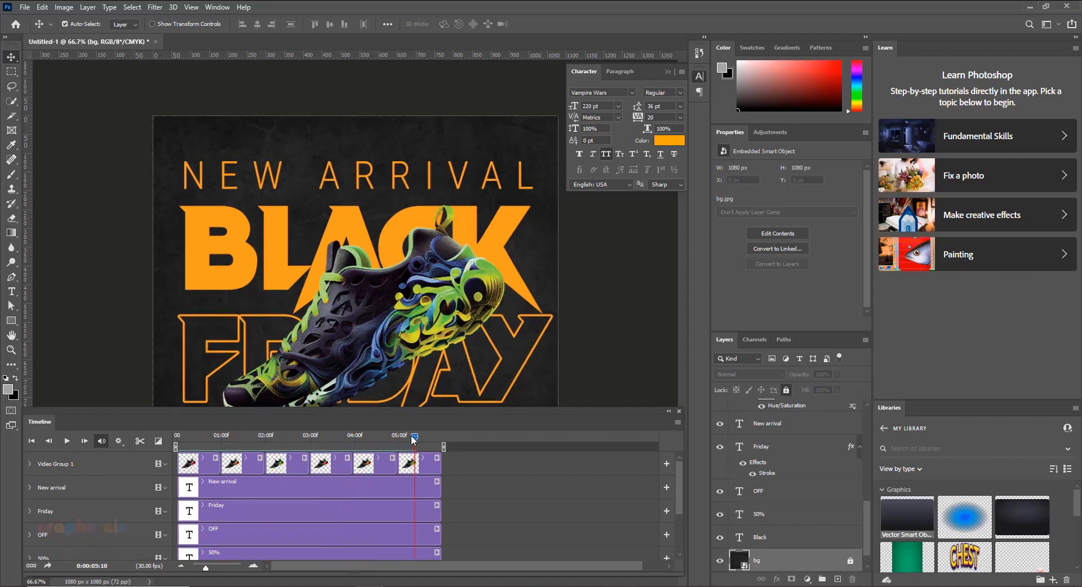
drag(413, 438, 189, 439)
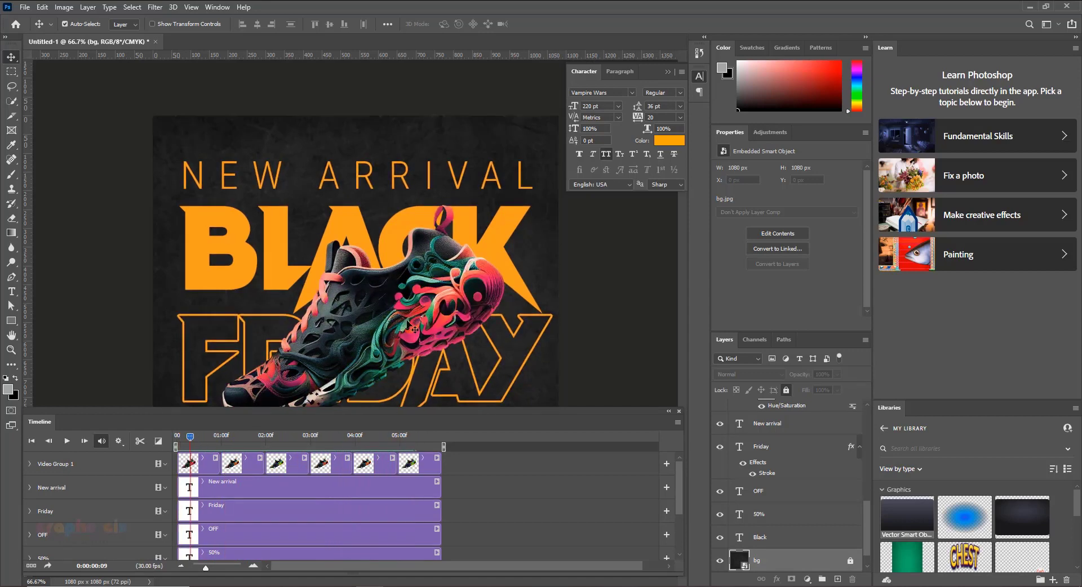
click(677, 352)
key(ctrl+minus)
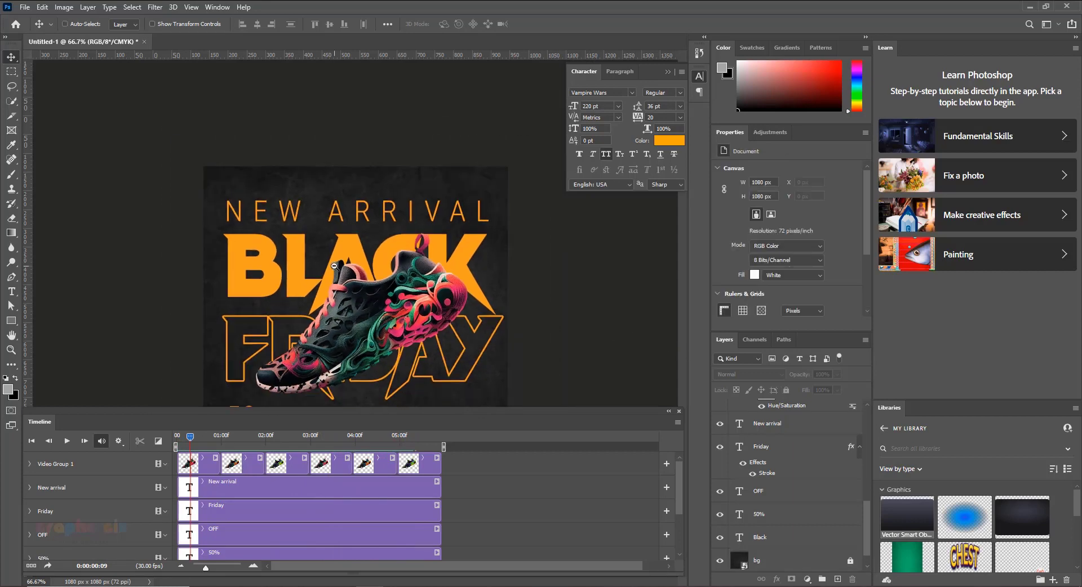
ctrl+click(310, 314)
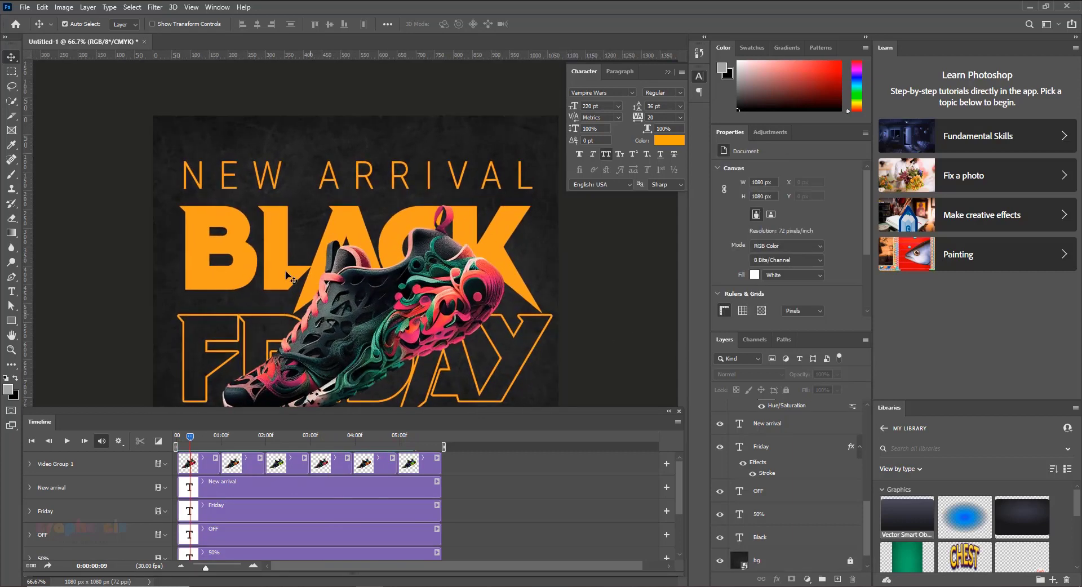
Duplicate the Black text layer and fit the copy's clip to the whole sequence, from 00 to the last shoe clip's end
click(286, 273)
scroll(831, 509, down, 2)
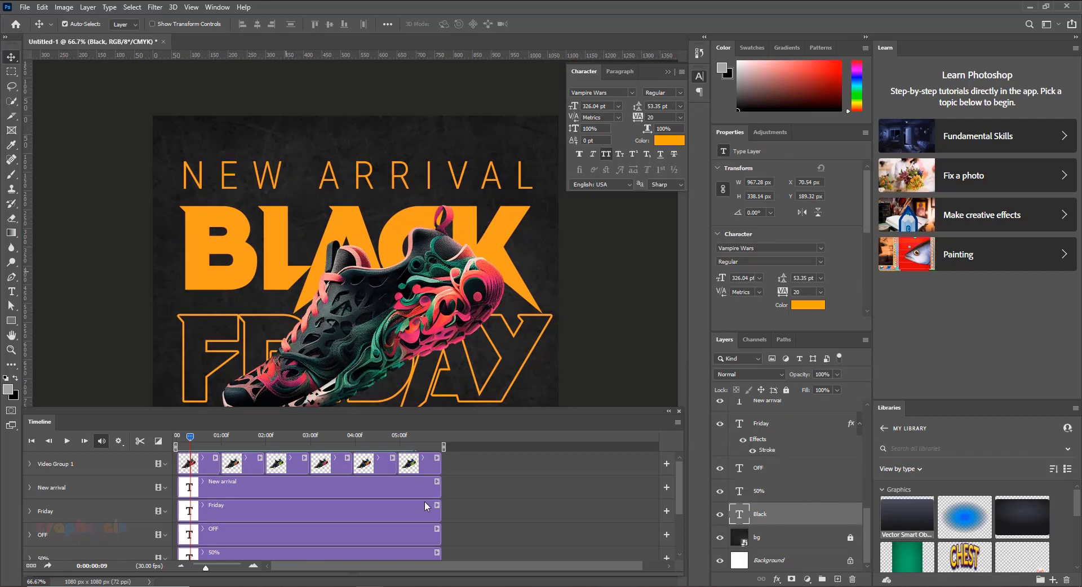
mouse_move(195, 434)
mouse_down()
mouse_move(220, 440)
mouse_move(237, 460)
mouse_move(201, 438)
mouse_up()
click(237, 461)
click(202, 458)
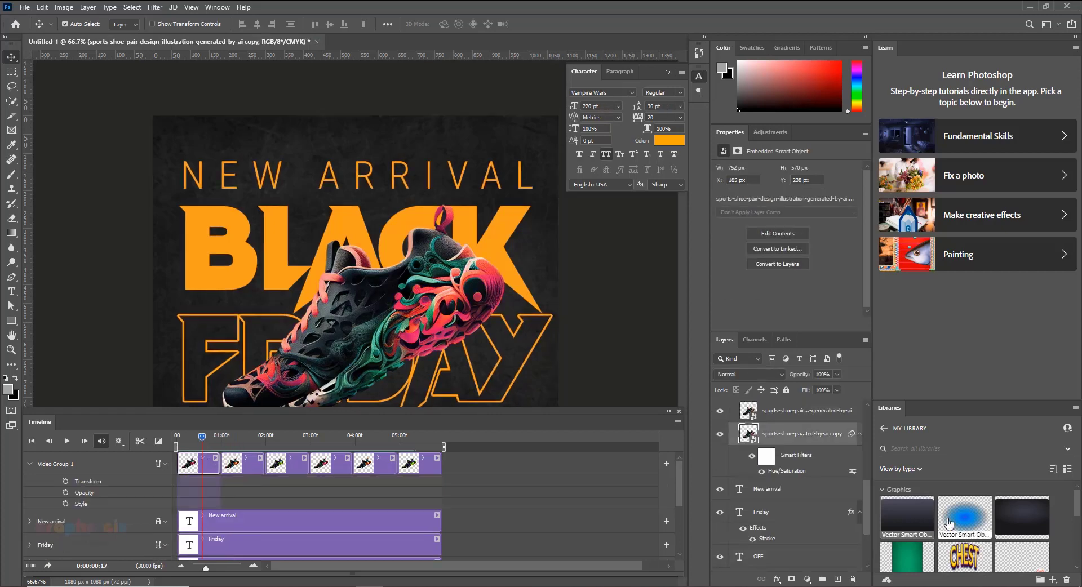
scroll(775, 516, down, 4)
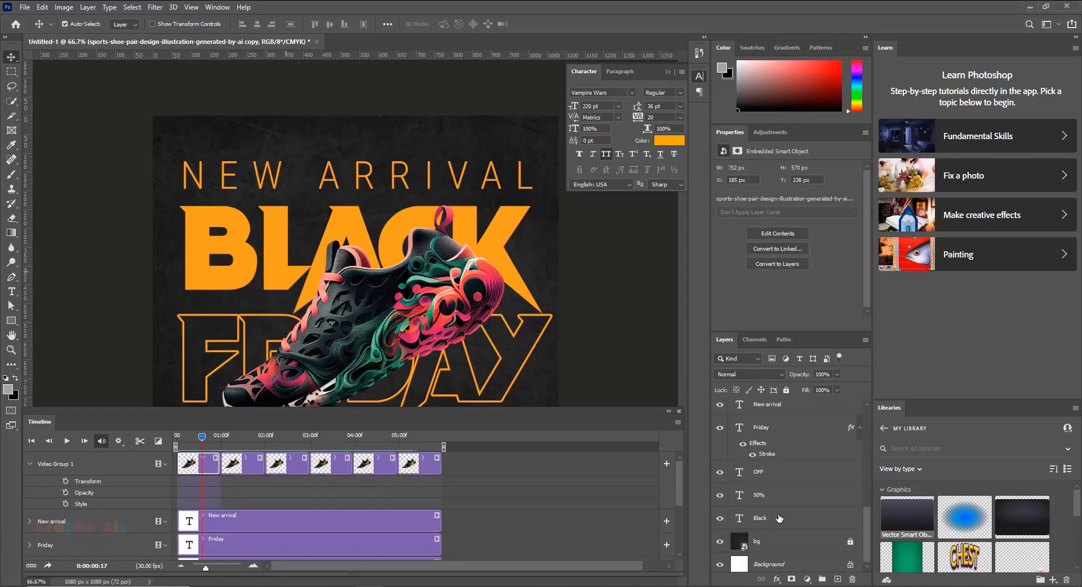
click(794, 522)
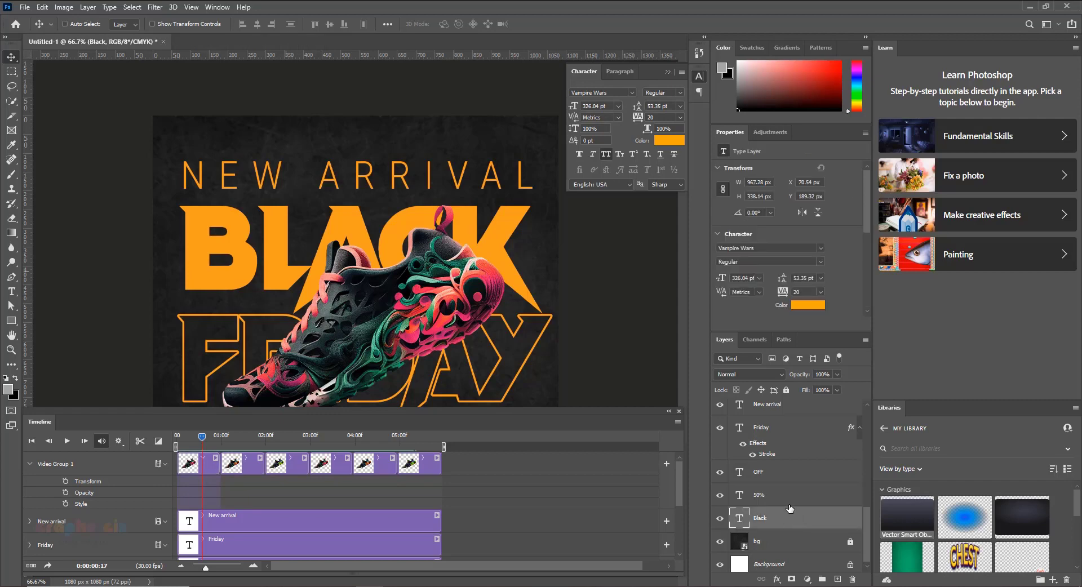
key(ctrl+j)
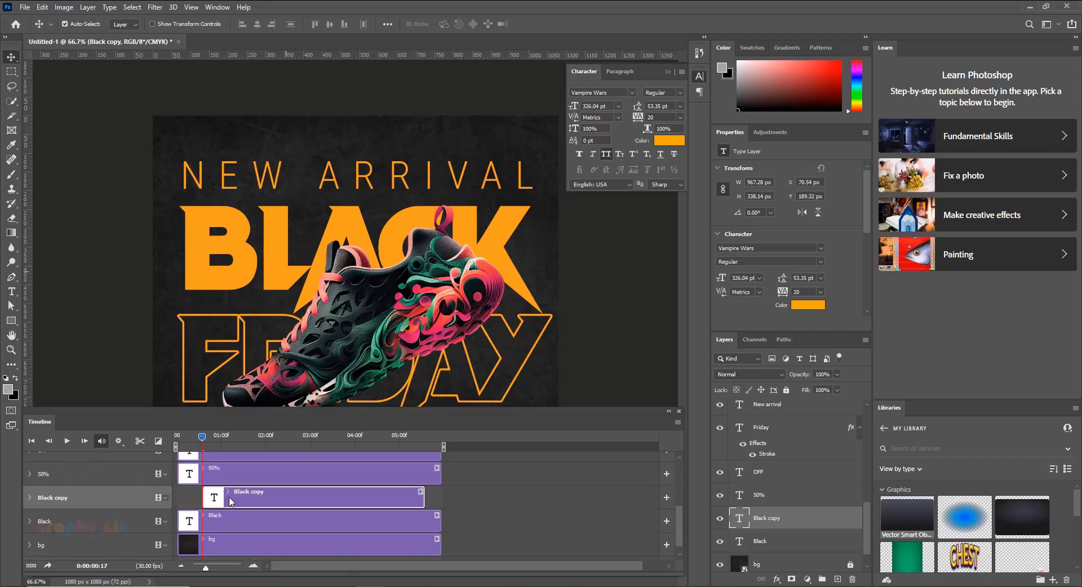
drag(293, 506, 268, 500)
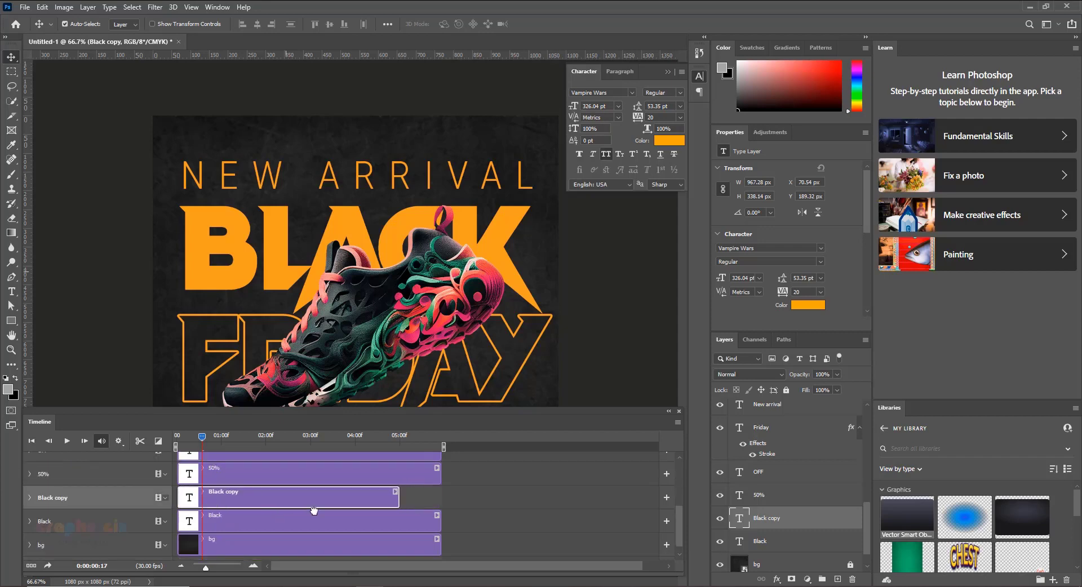
drag(398, 499, 441, 498)
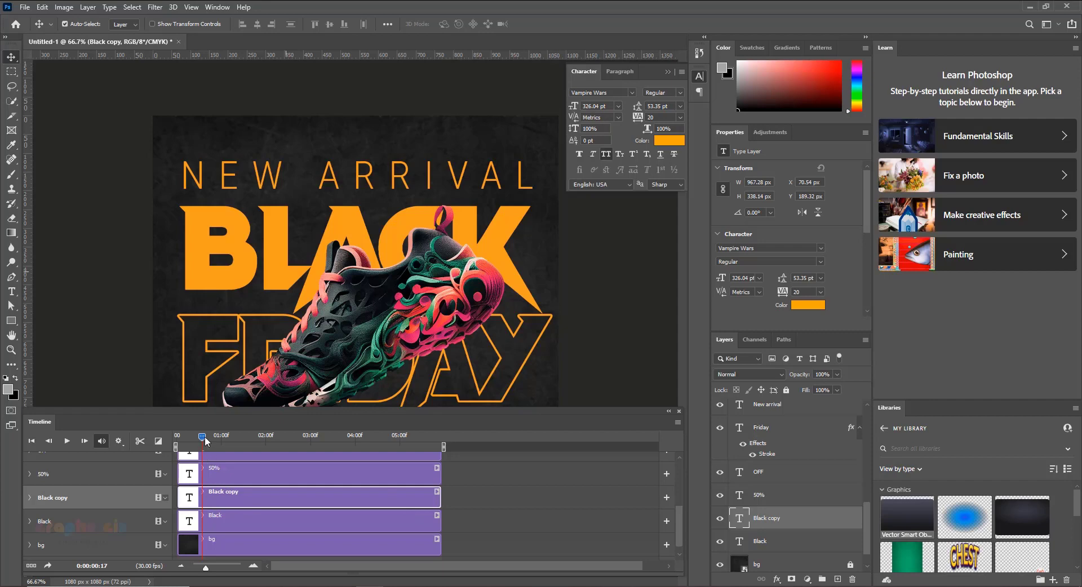
Recolour the duplicated Black text with the pink-red dd335a sampled from the pink and green shoe
mouse_move(205, 438)
mouse_down()
mouse_move(176, 437)
mouse_move(187, 438)
mouse_up()
click(665, 140)
click(488, 275)
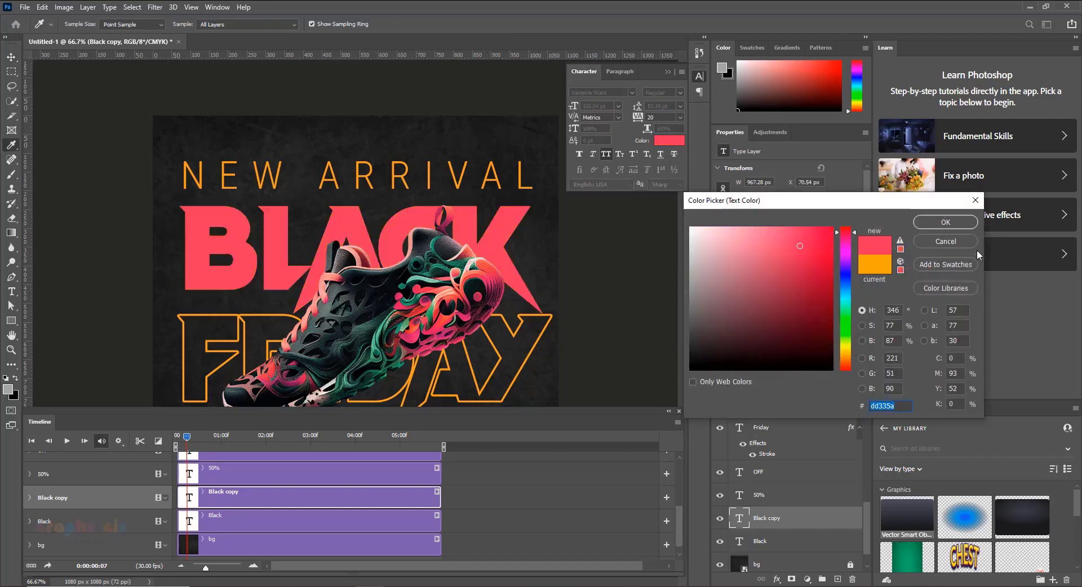
click(946, 222)
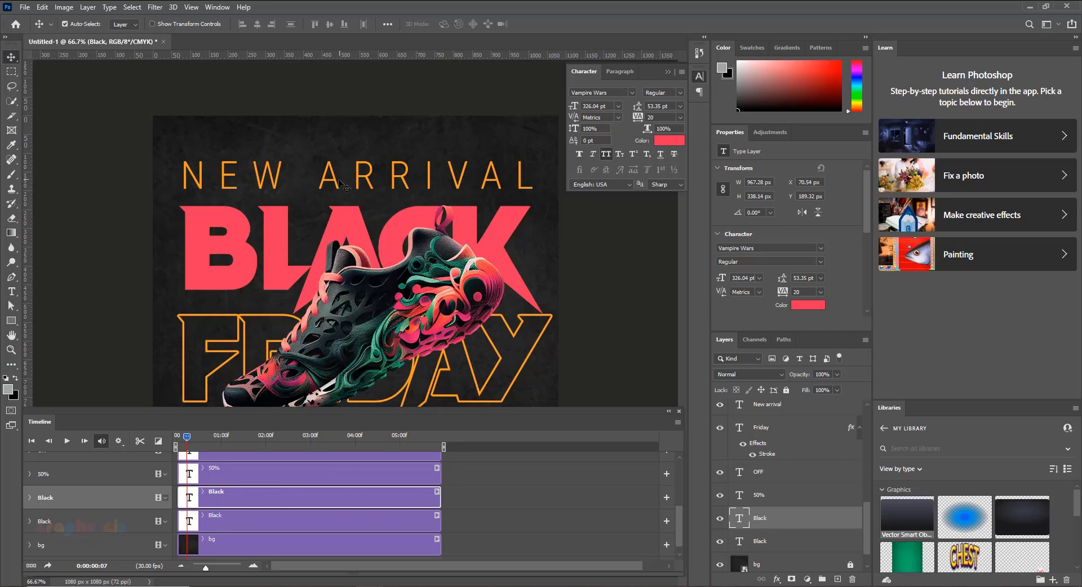
Duplicate the New arrival text layer and set the copy's text colour to white
click(364, 180)
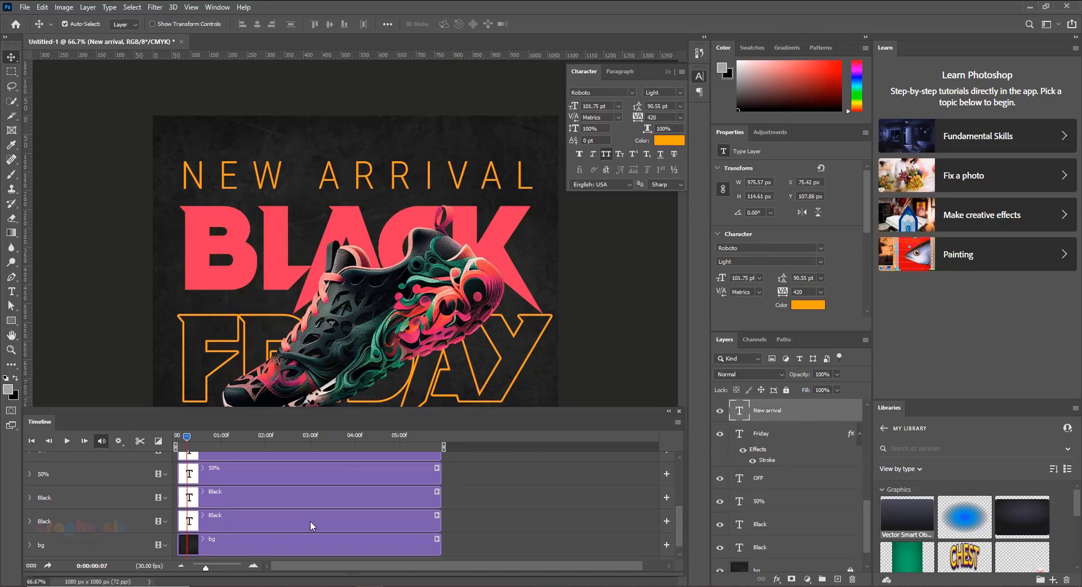
key(ctrl+j)
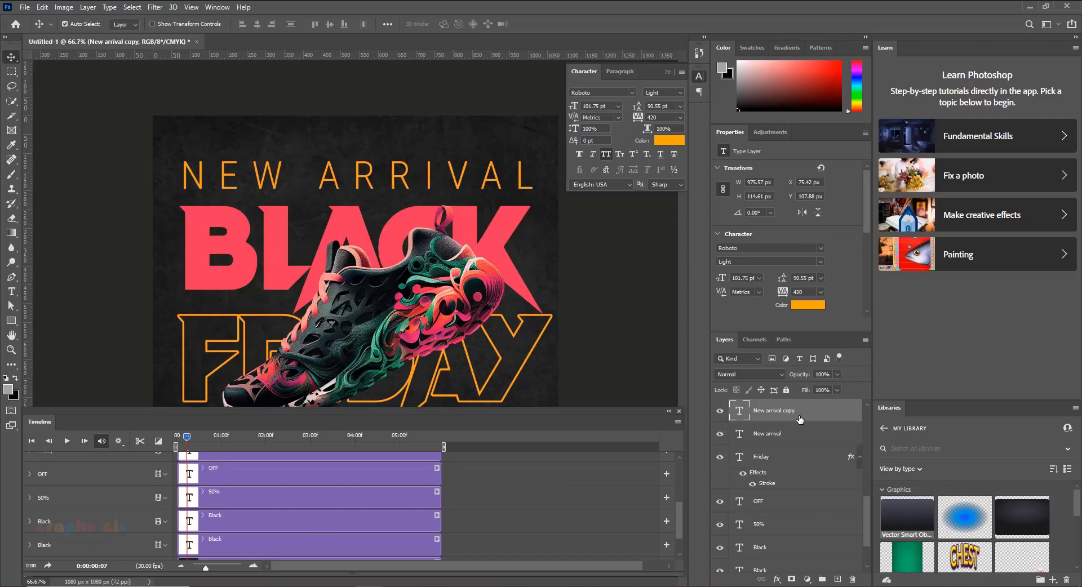
click(669, 140)
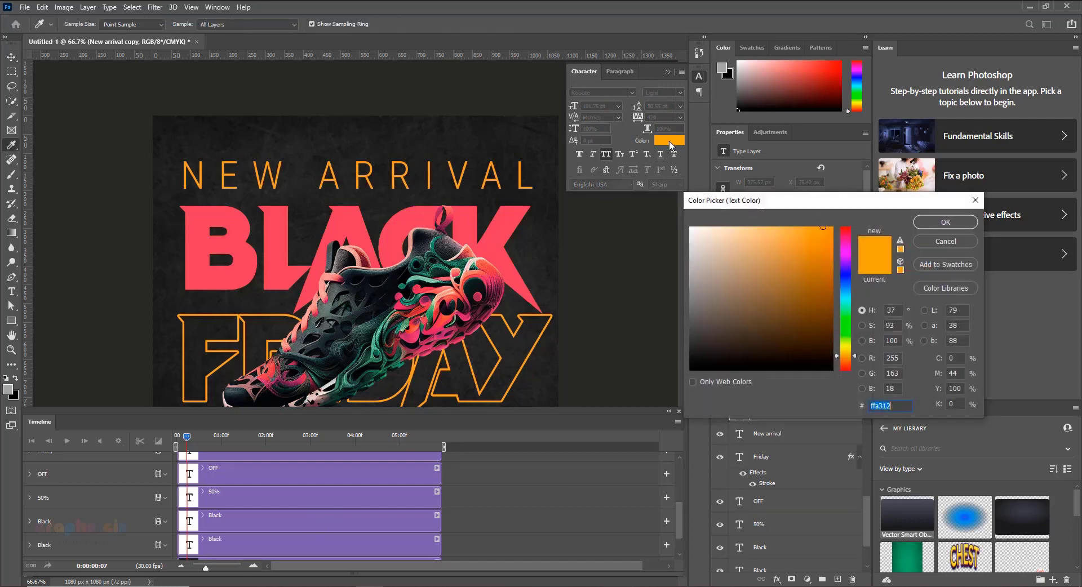
click(690, 227)
click(945, 222)
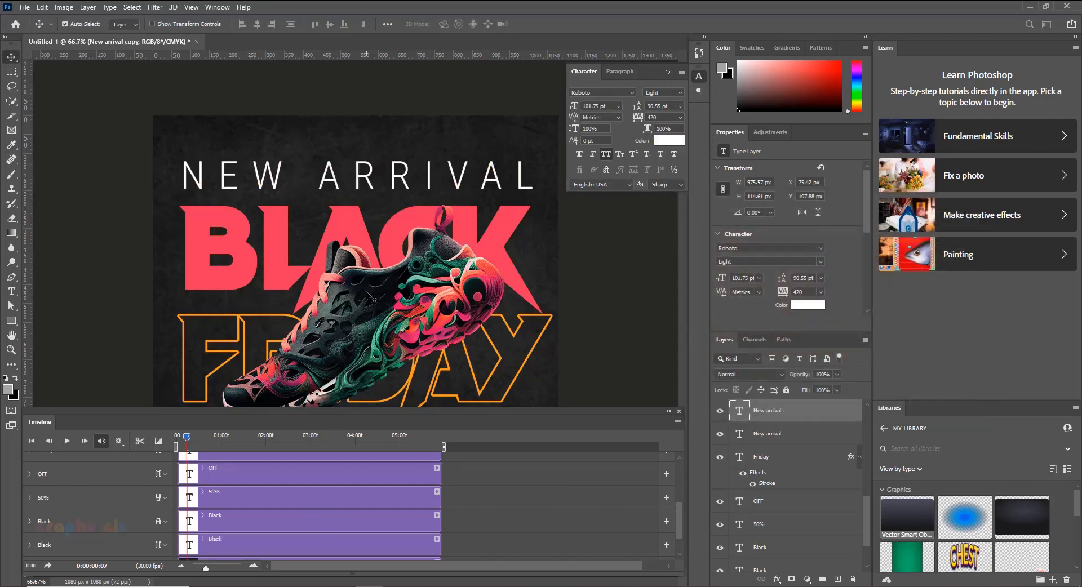
key(ctrl+minus)
key(ctrl+plus)
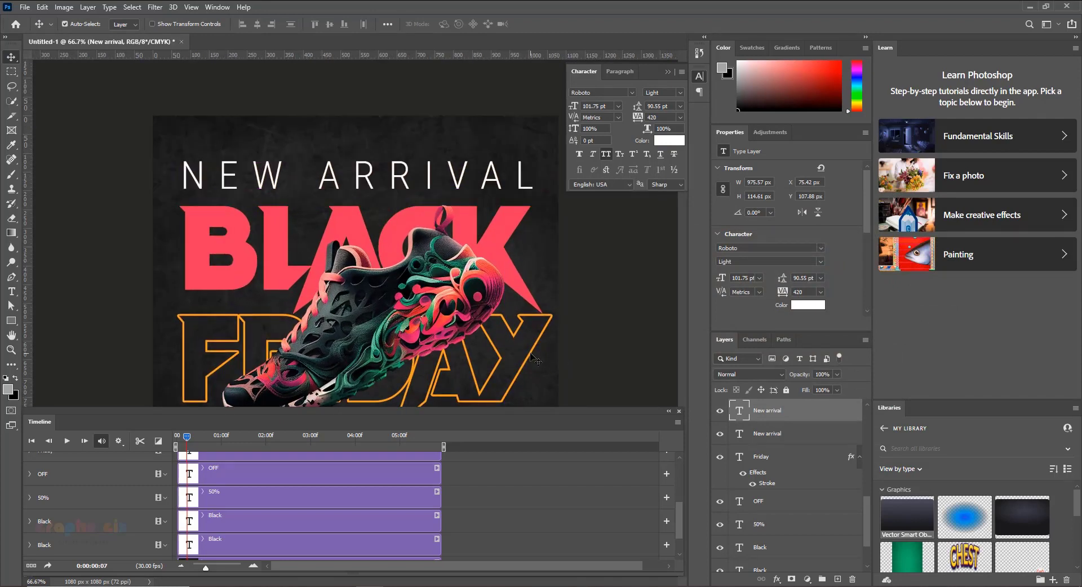
Duplicate the Friday layer and change the copy's stroke colour to the green 8dddad sampled from the shoe
click(766, 457)
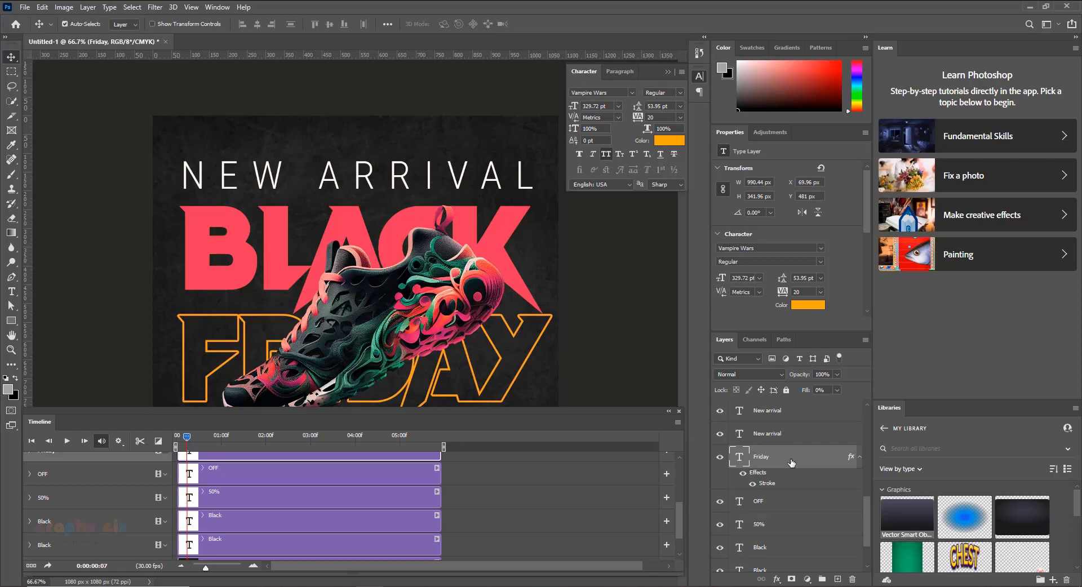
key(ctrl+j)
double_click(821, 461)
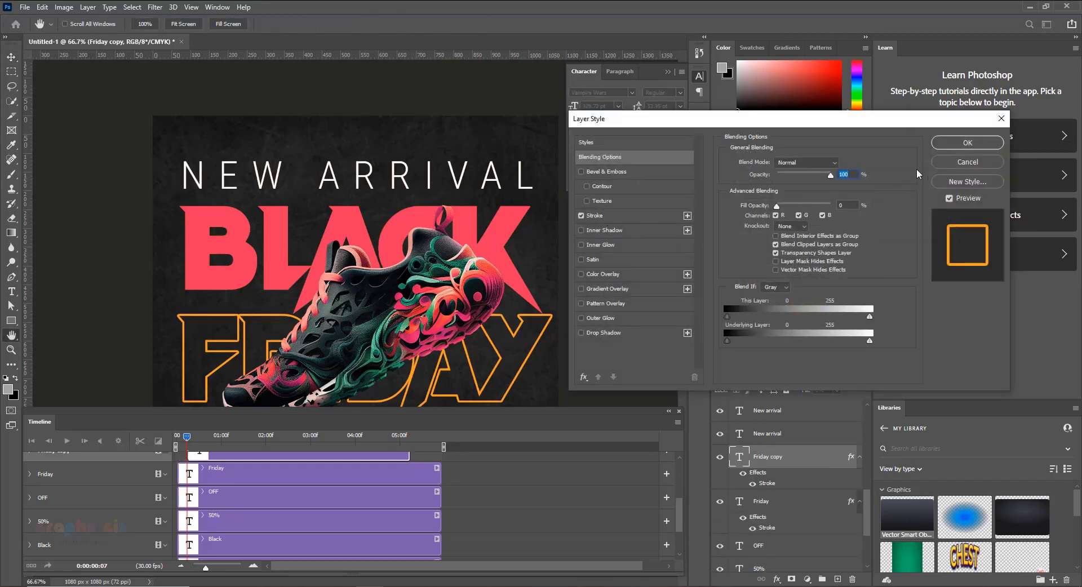
click(623, 215)
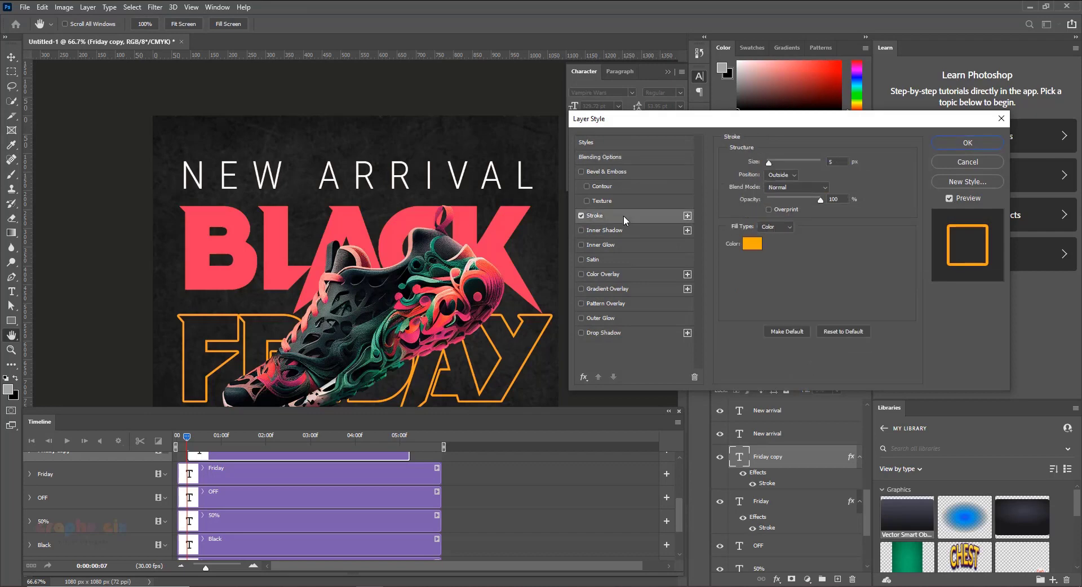
click(761, 247)
click(379, 277)
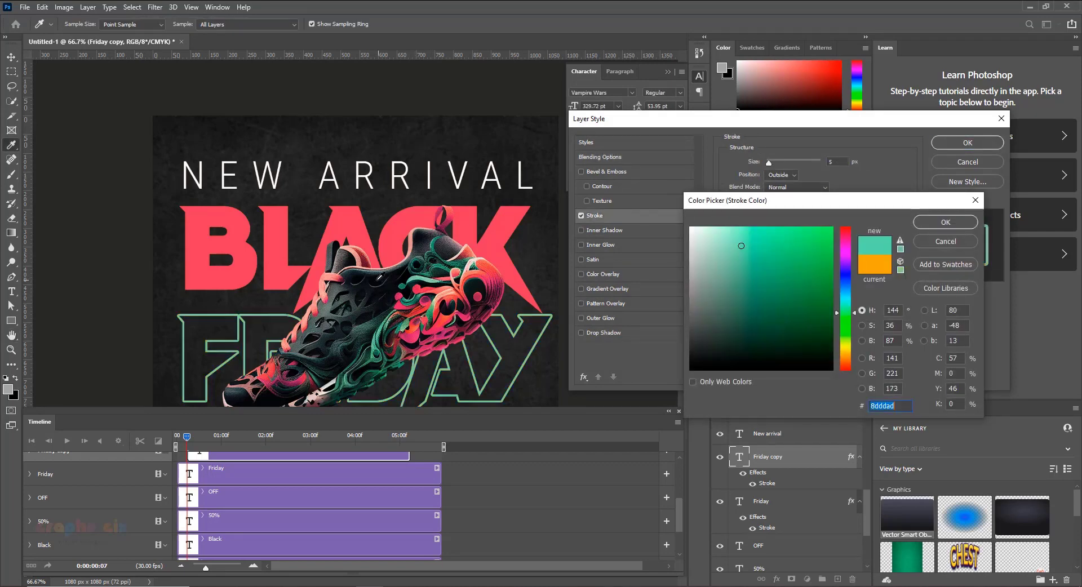
click(929, 222)
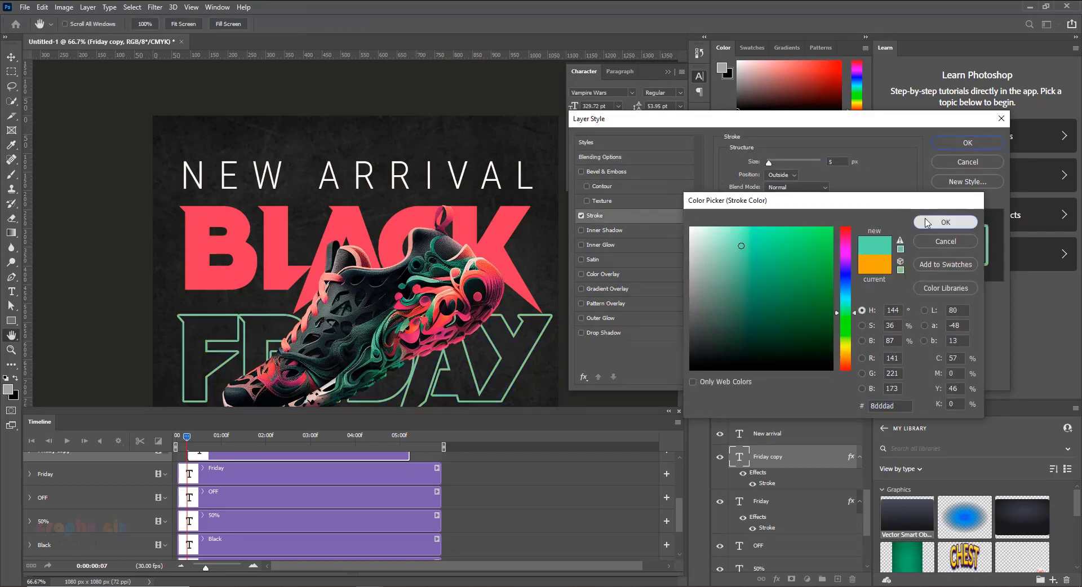
click(960, 145)
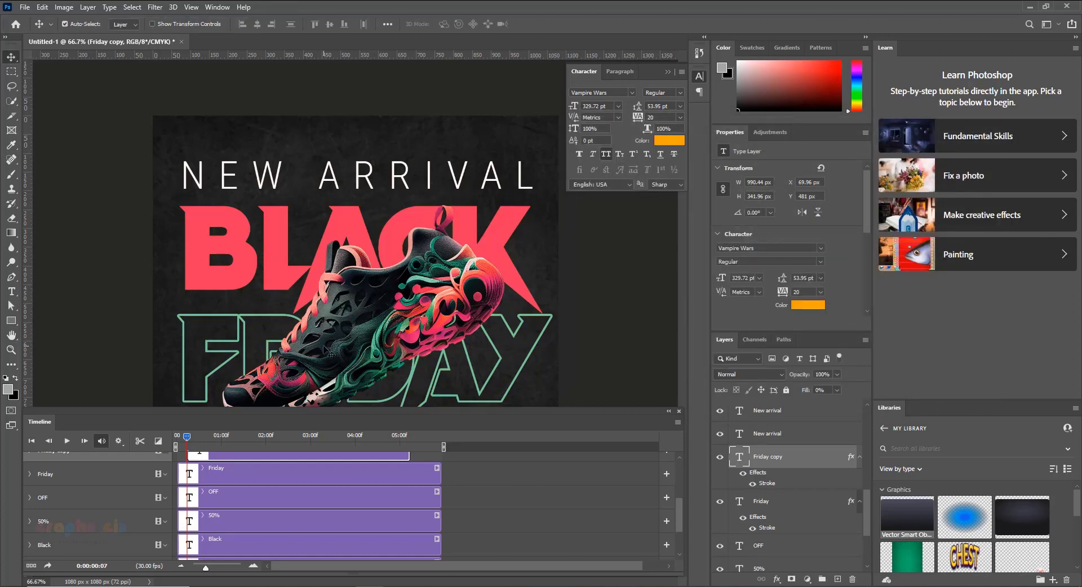
Fit the Friday copy and white New arrival clips to the whole sequence, from 00 to the last shoe clip's end
scroll(204, 492, up, 1)
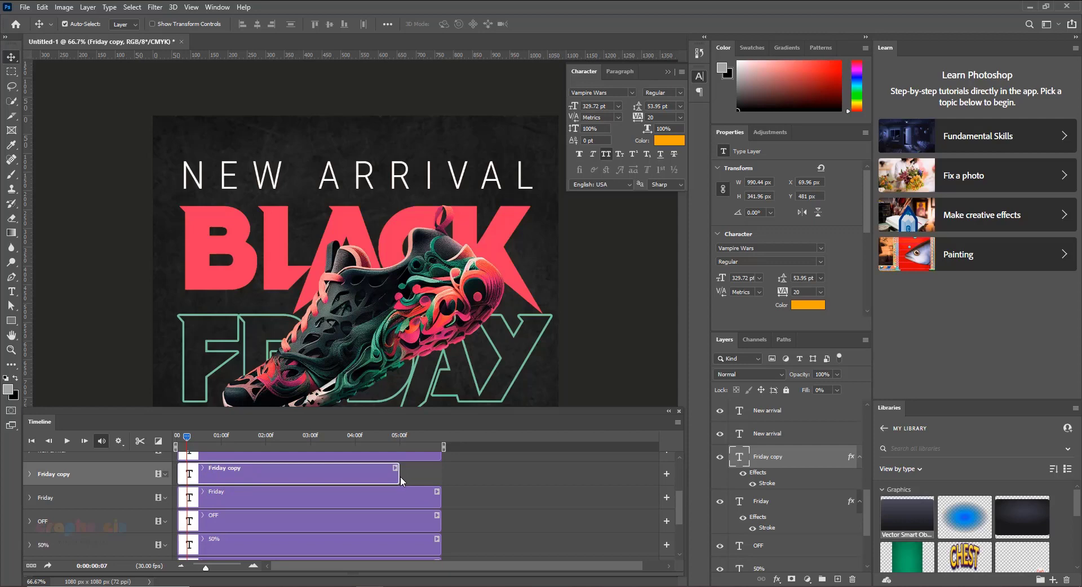
drag(397, 477, 442, 477)
scroll(242, 522, up, 4)
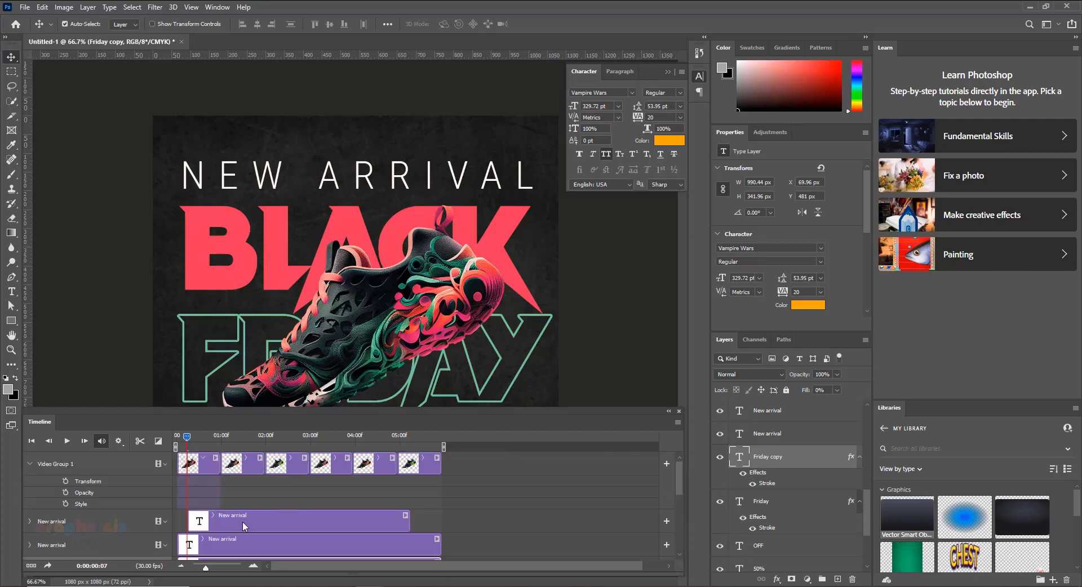
click(242, 521)
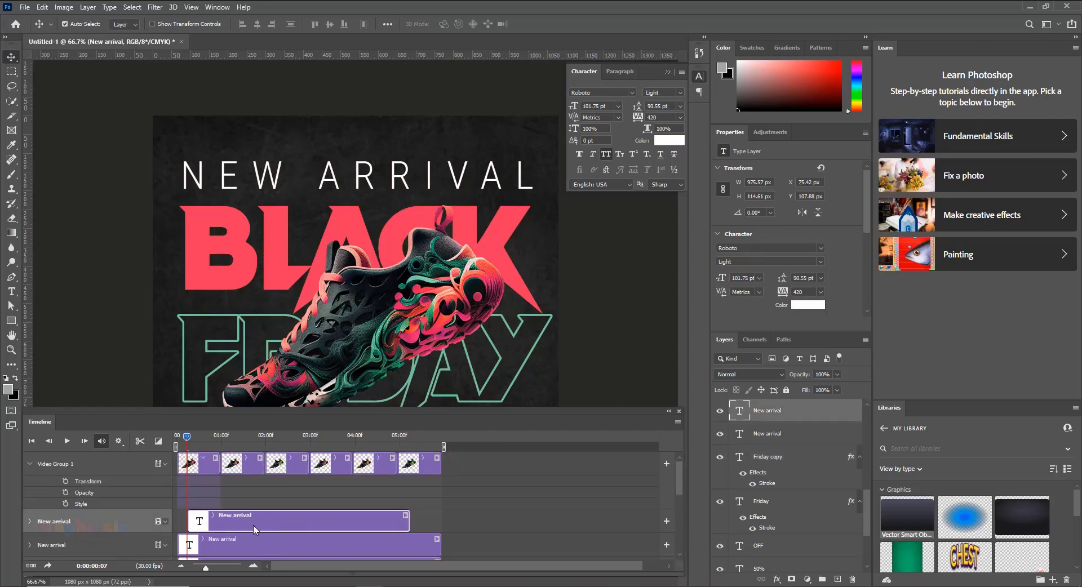
drag(252, 525, 241, 524)
drag(398, 522, 440, 522)
Trim the orange New arrival clip to start at 01:00 and the white New arrival clip to end there
click(215, 543)
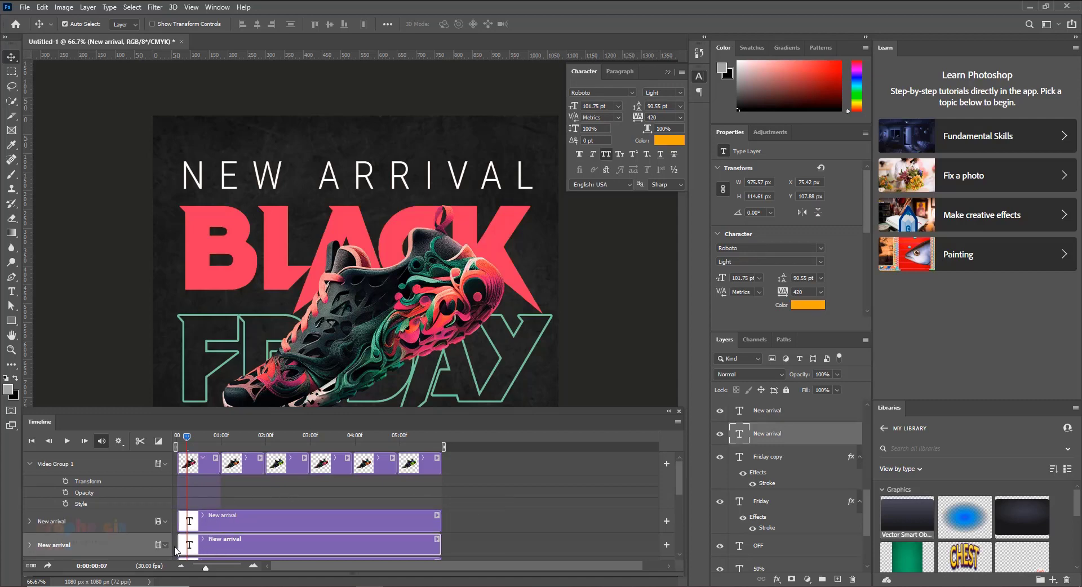
drag(178, 546, 221, 544)
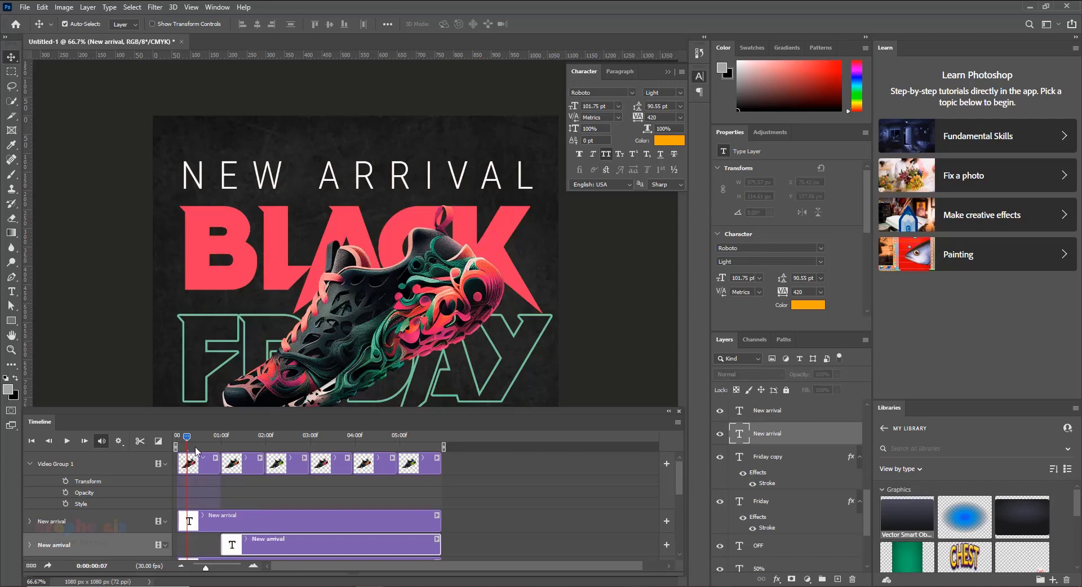
drag(185, 440, 220, 443)
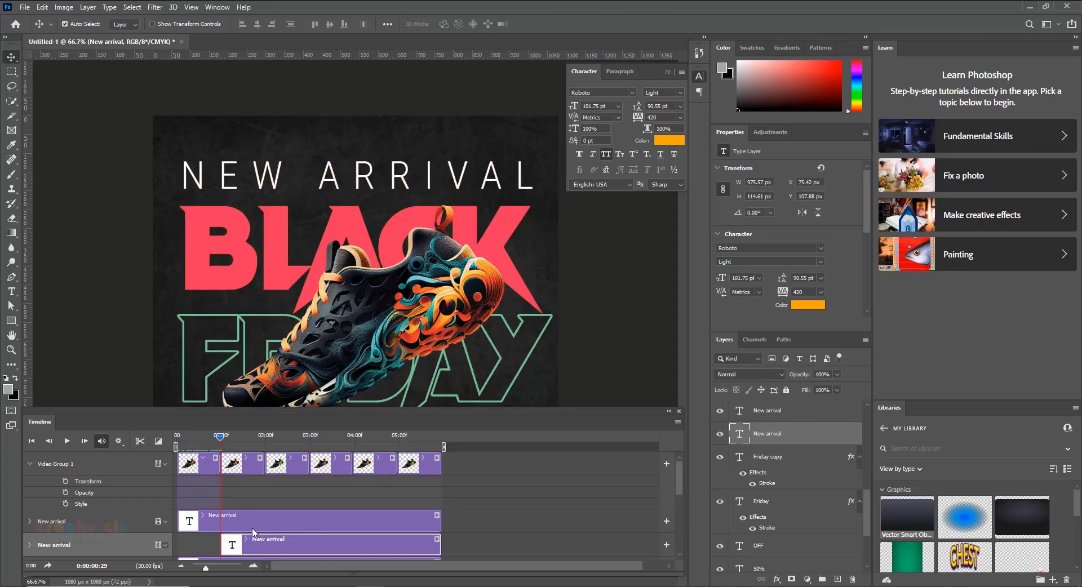
click(444, 519)
drag(444, 520, 219, 519)
drag(221, 446, 188, 445)
key(ctrl+minus)
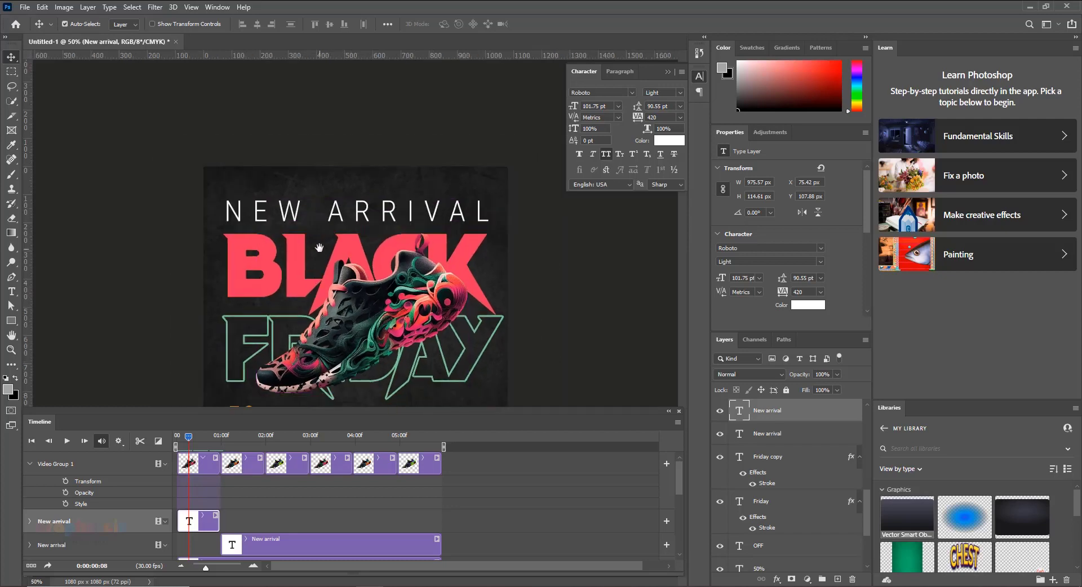
Trim the green Friday copy clip to end at 01:00 and the orange Friday clip to start there
key(ctrl+minus)
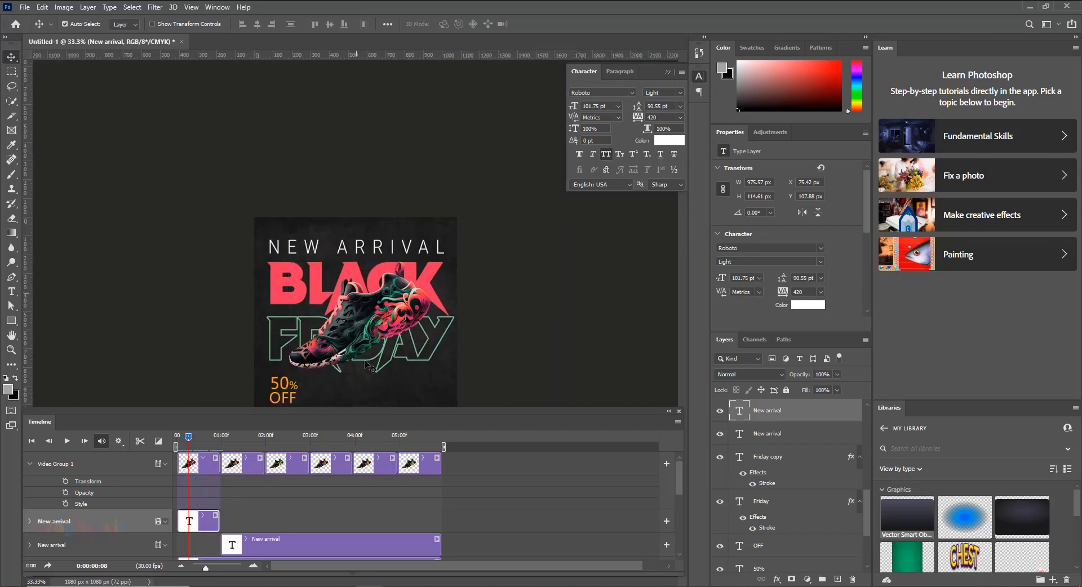
key(ctrl+plus)
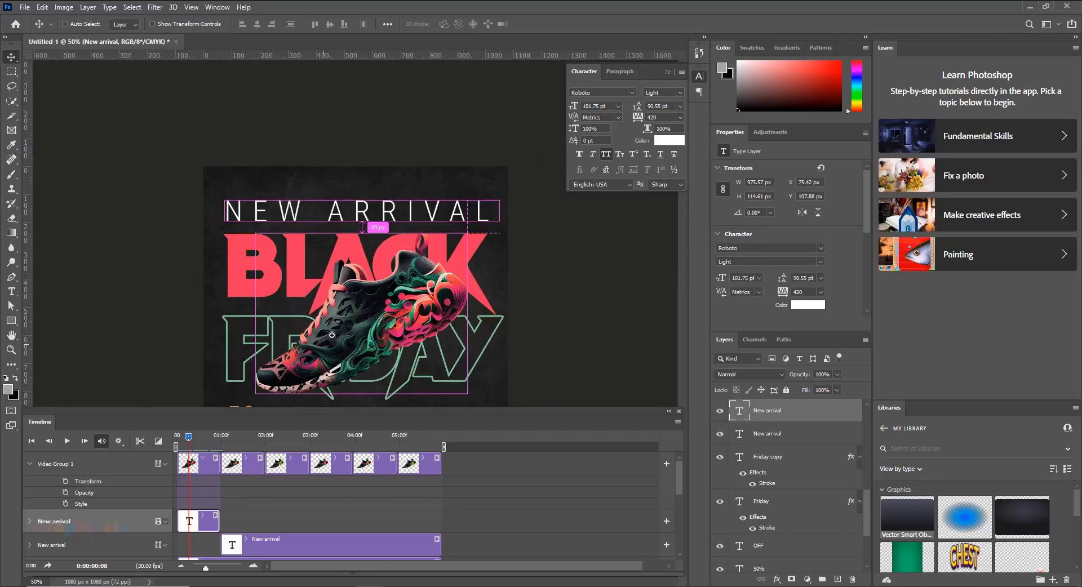
key(ctrl+minus)
key(ctrl+minus)
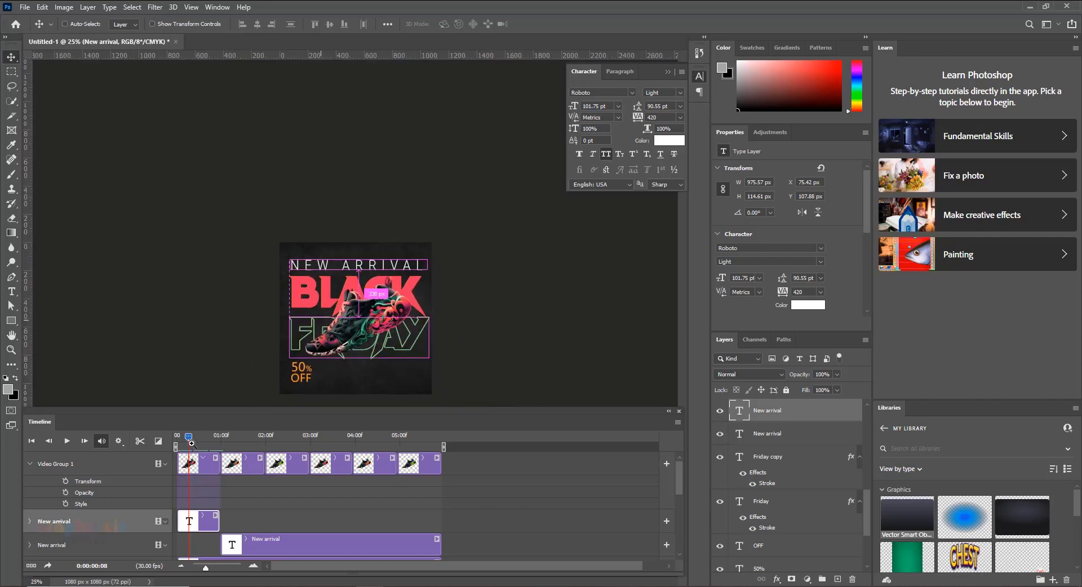
drag(189, 442, 228, 443)
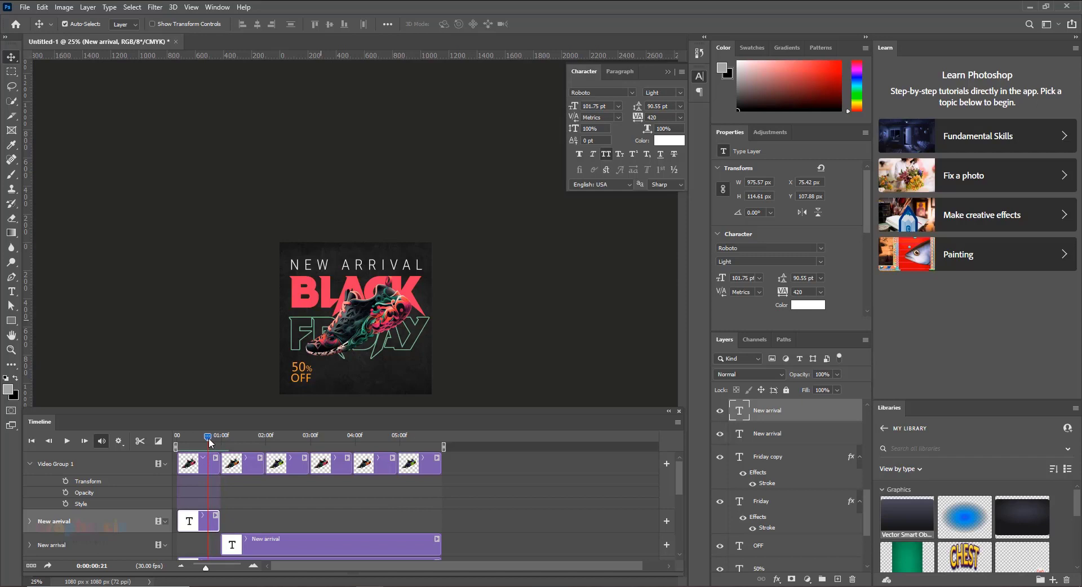
scroll(220, 521, down, 2)
click(220, 521)
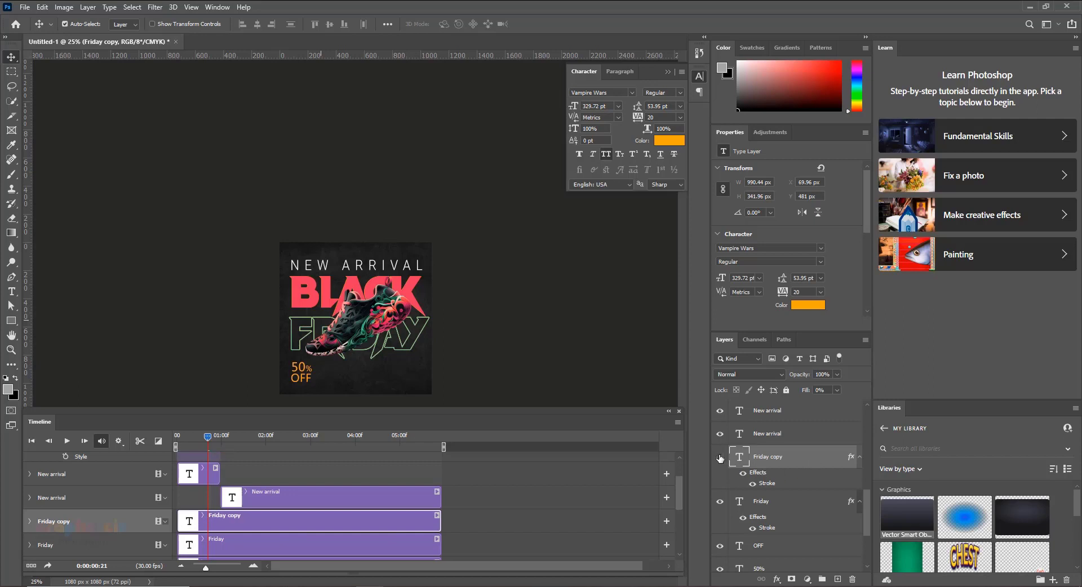
click(193, 542)
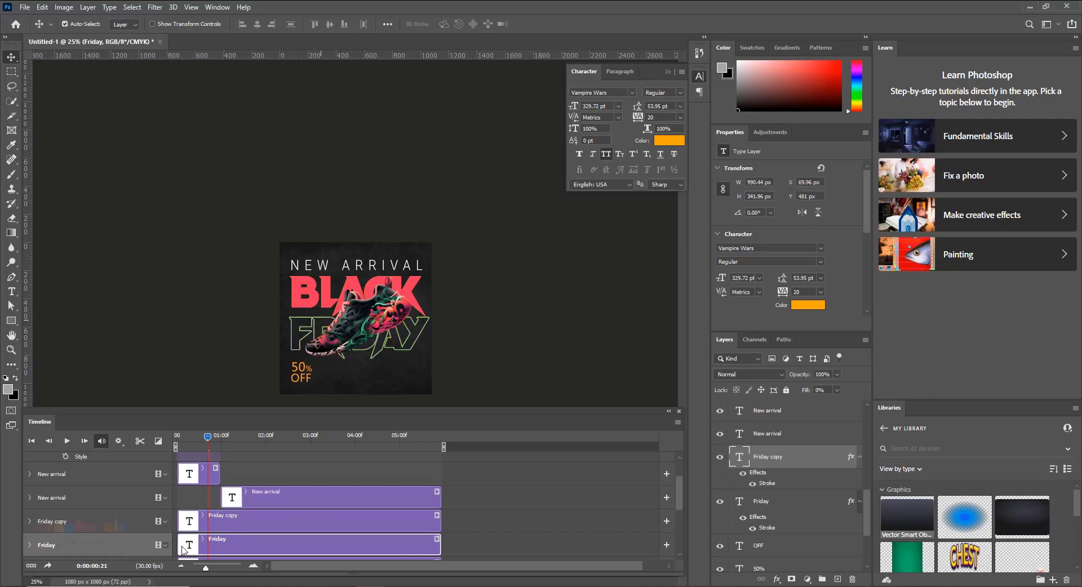
click(318, 525)
drag(442, 519, 265, 509)
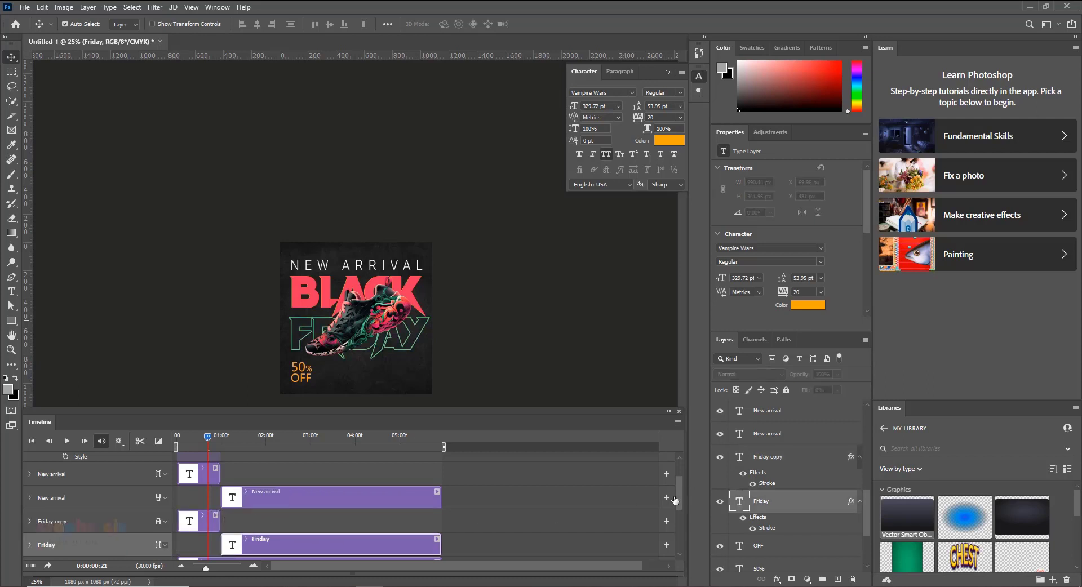
Trim the pink Black clip to end at 01:00 and the orange Black clip to start there
drag(679, 491, 678, 508)
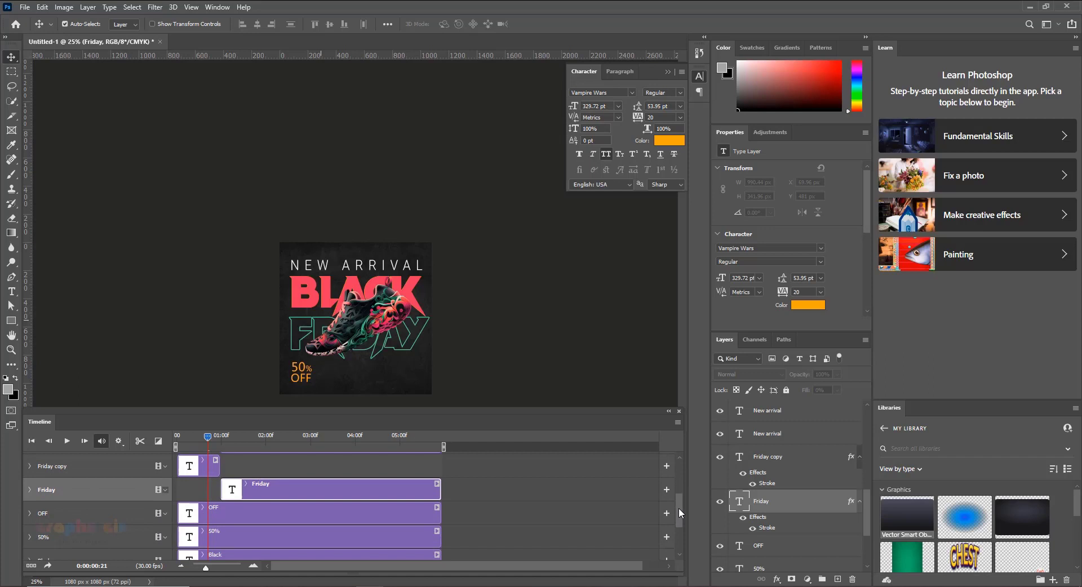
click(269, 513)
scroll(251, 512, down, 1)
click(221, 513)
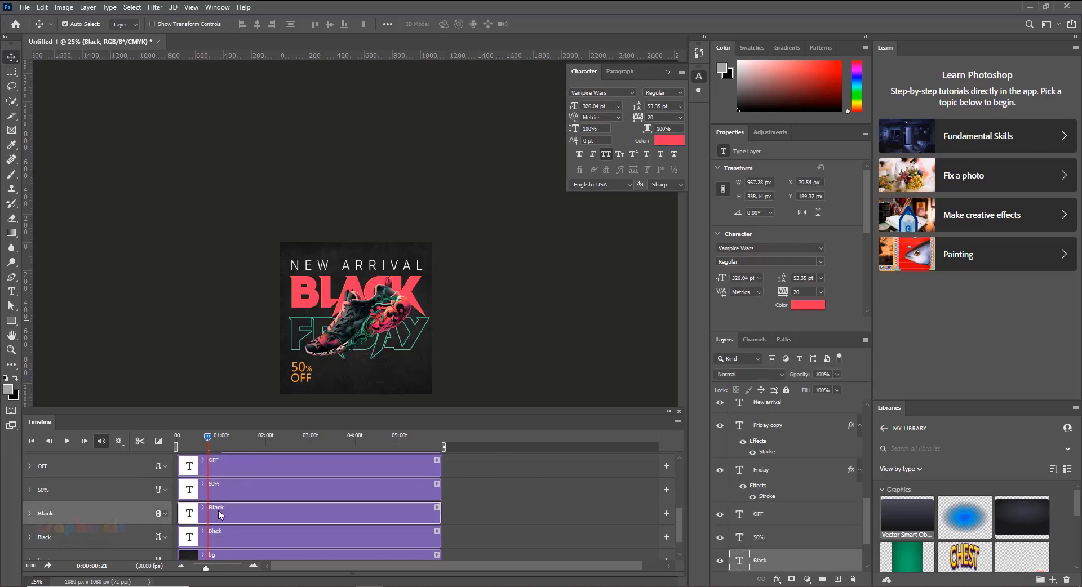
scroll(748, 537, down, 2)
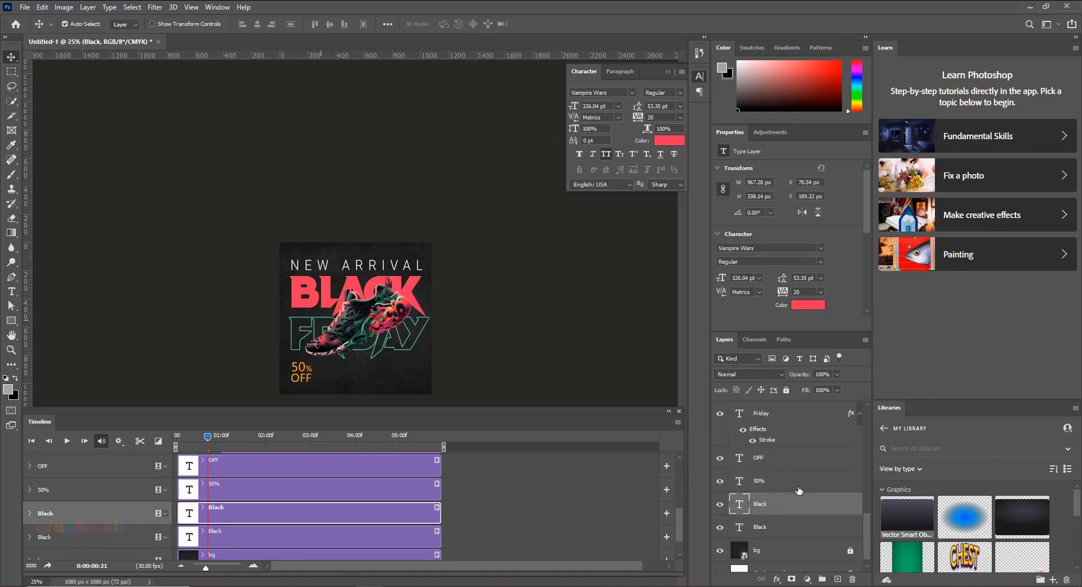
click(719, 507)
click(720, 507)
drag(439, 513, 218, 533)
click(187, 537)
scroll(236, 517, up, 1)
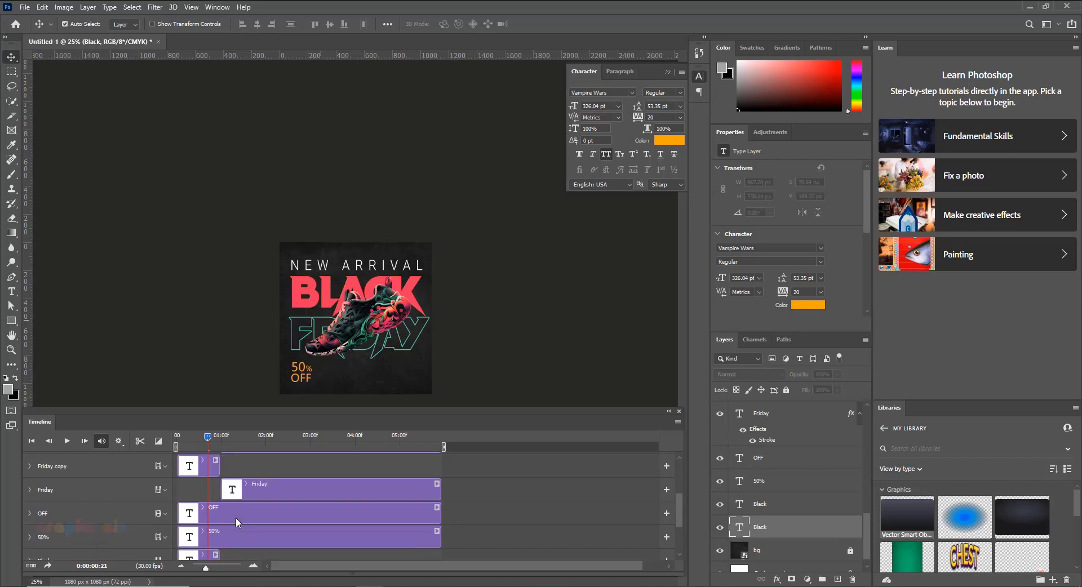
scroll(235, 517, down, 1)
Extend the orange Black clip's start slightly earlier so it overlaps the end of the pink Black clip
drag(214, 437, 219, 437)
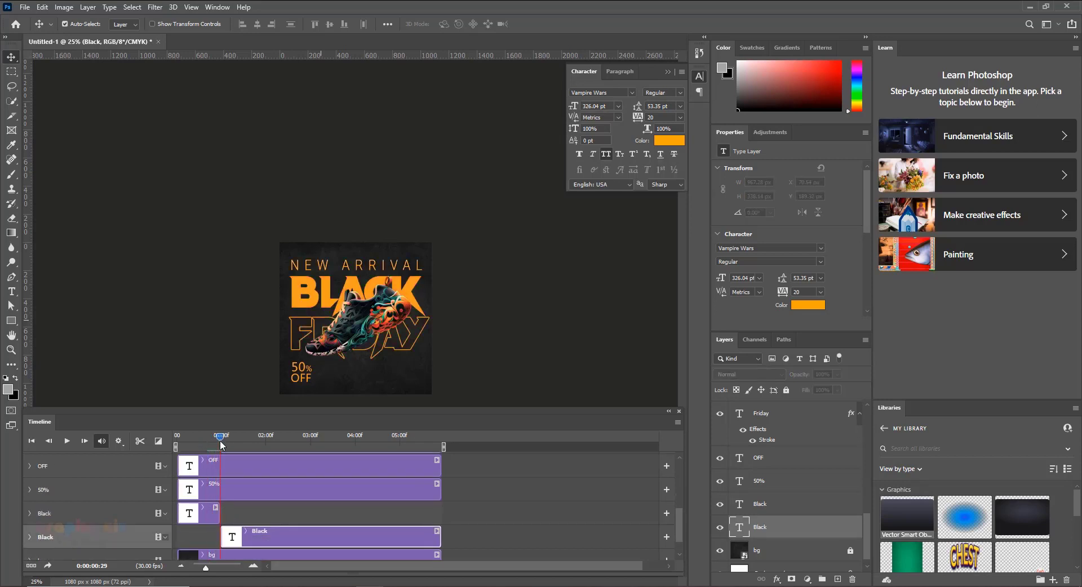
scroll(267, 512, up, 1)
scroll(267, 512, down, 1)
scroll(258, 507, up, 1)
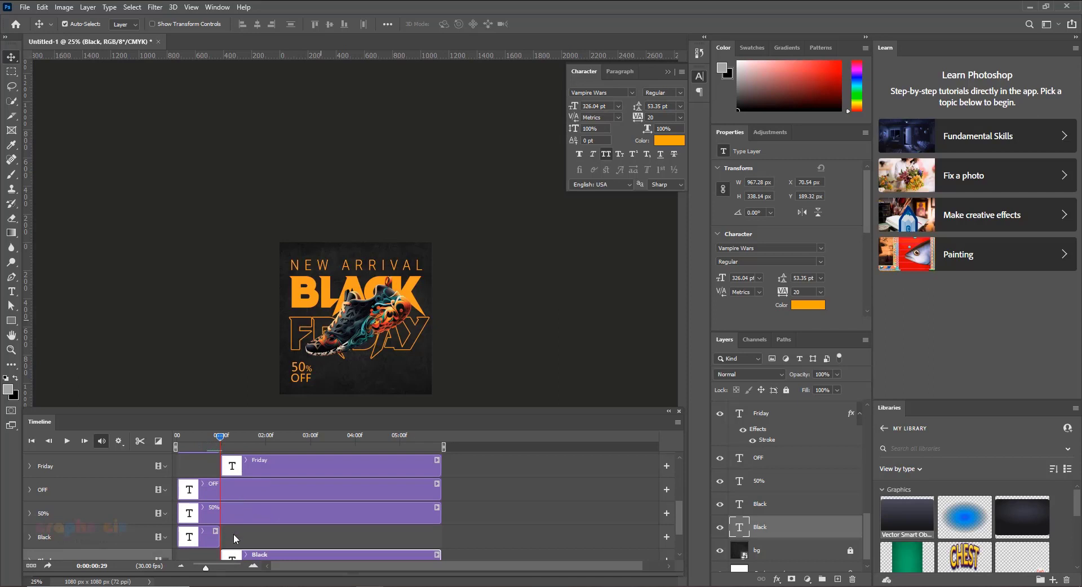
drag(211, 567, 213, 567)
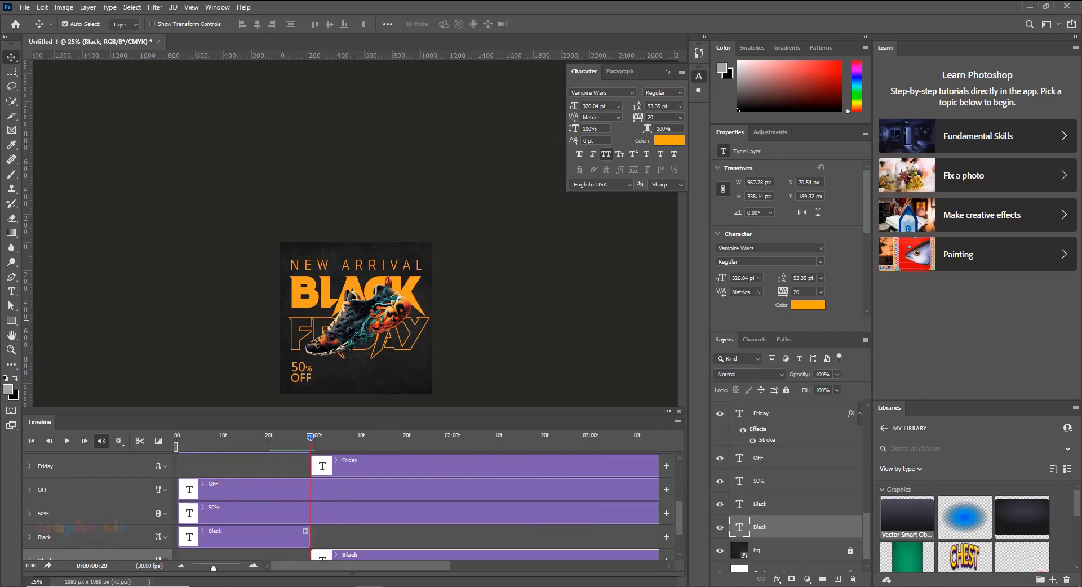
scroll(349, 330, up, 1)
scroll(308, 514, down, 2)
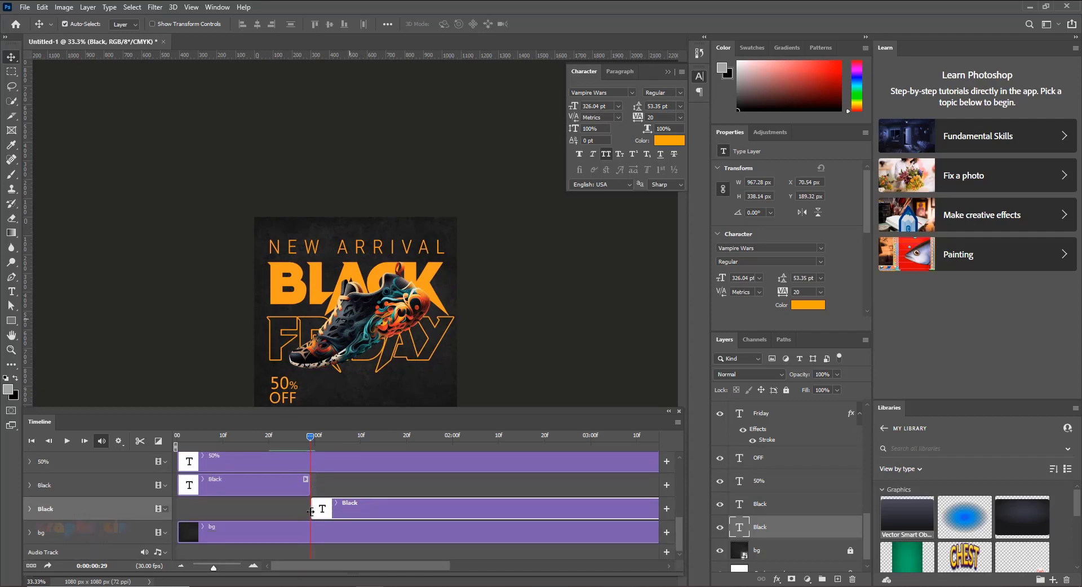
key(Left)
key(Left)
key(Left)
key(Left)
key(Left)
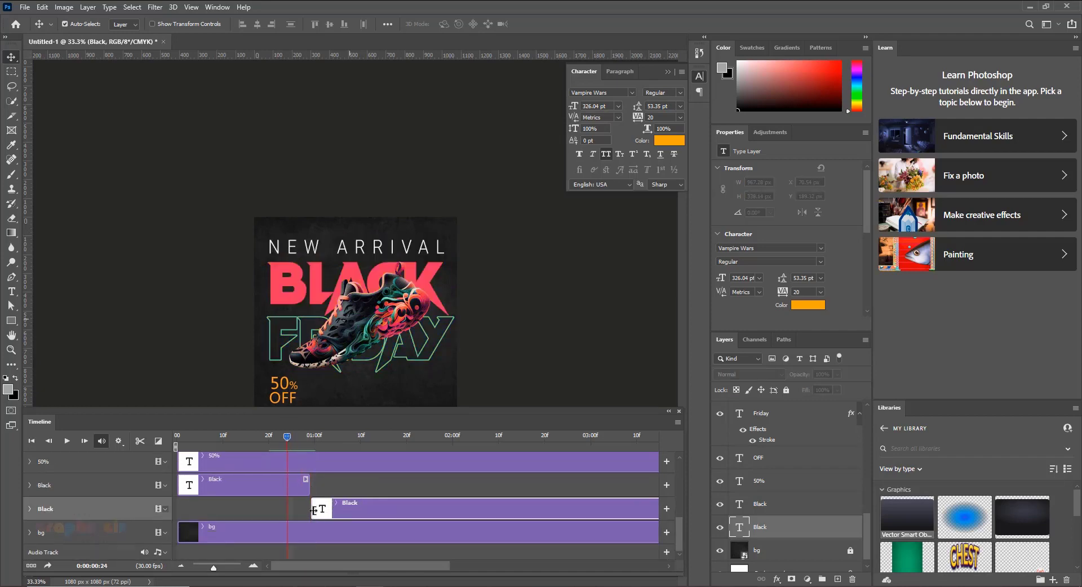
drag(314, 510, 308, 509)
Extend the starts of the orange Friday and orange New arrival clips slightly earlier to match the orange Black clip
drag(284, 443, 176, 438)
scroll(235, 503, up, 4)
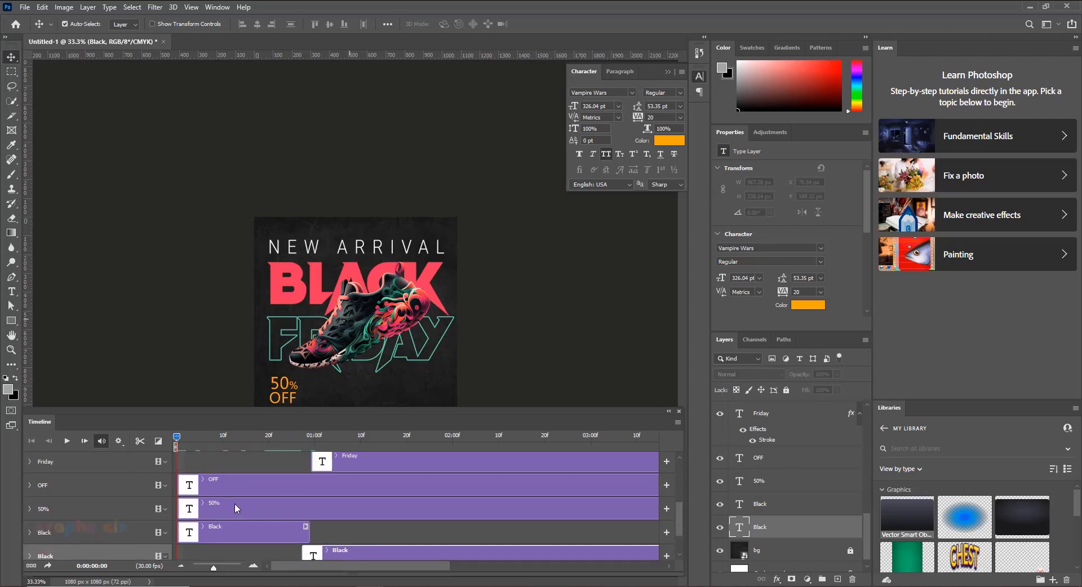
drag(309, 514, 306, 513)
scroll(316, 518, up, 2)
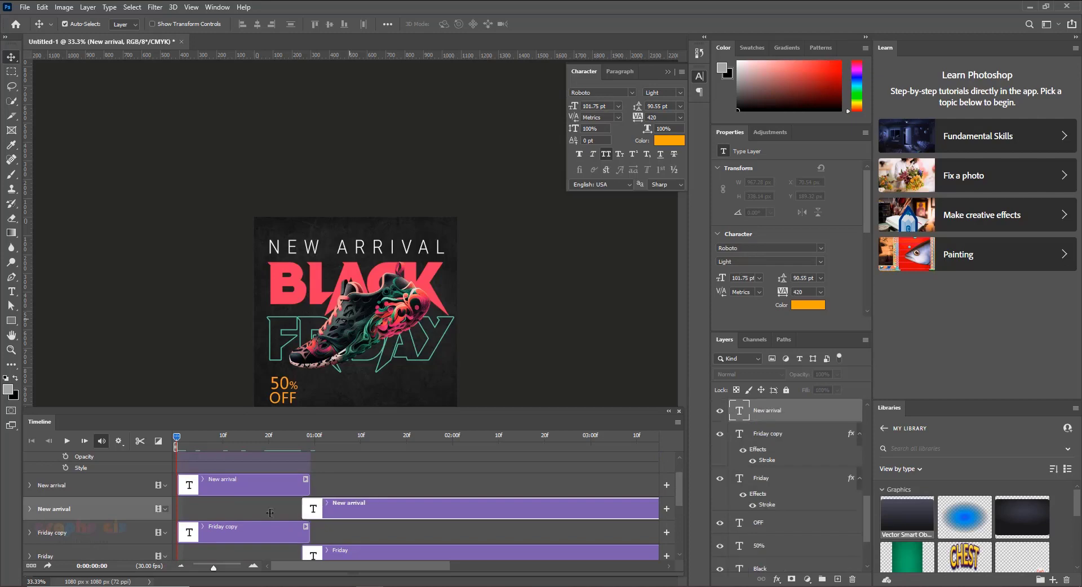
scroll(269, 511, up, 2)
scroll(269, 511, down, 3)
scroll(270, 511, down, 4)
Play the animation from the start to check the shoe and headline colour switch around 01:00
key(space)
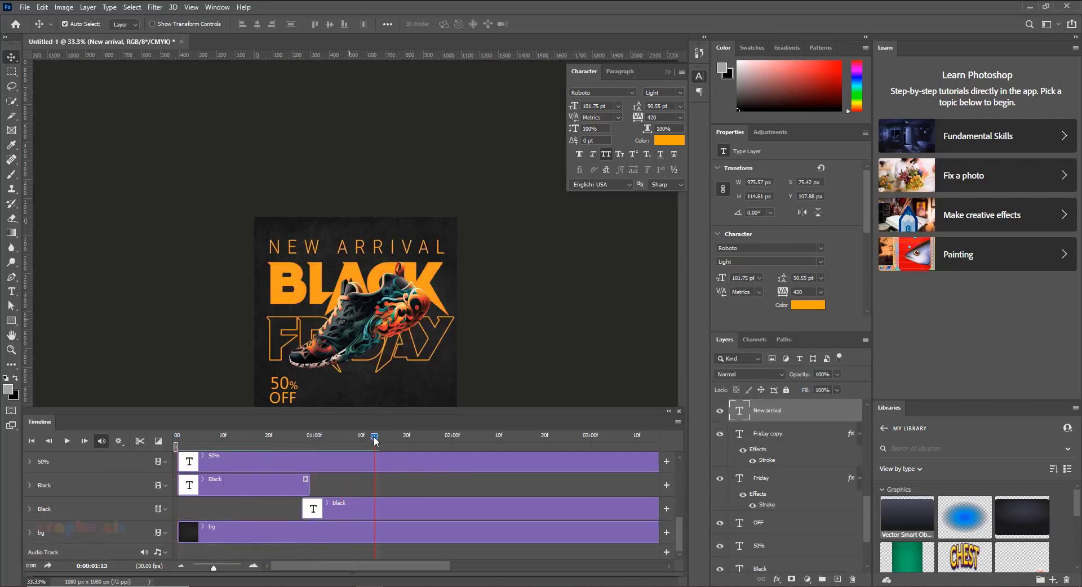
key(space)
key(space)
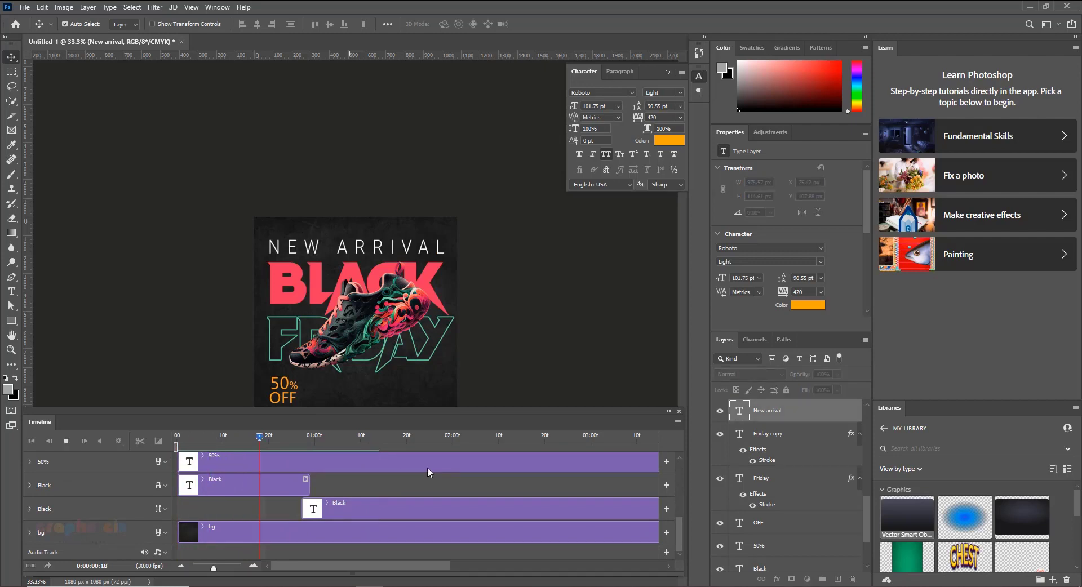
key(space)
key(space)
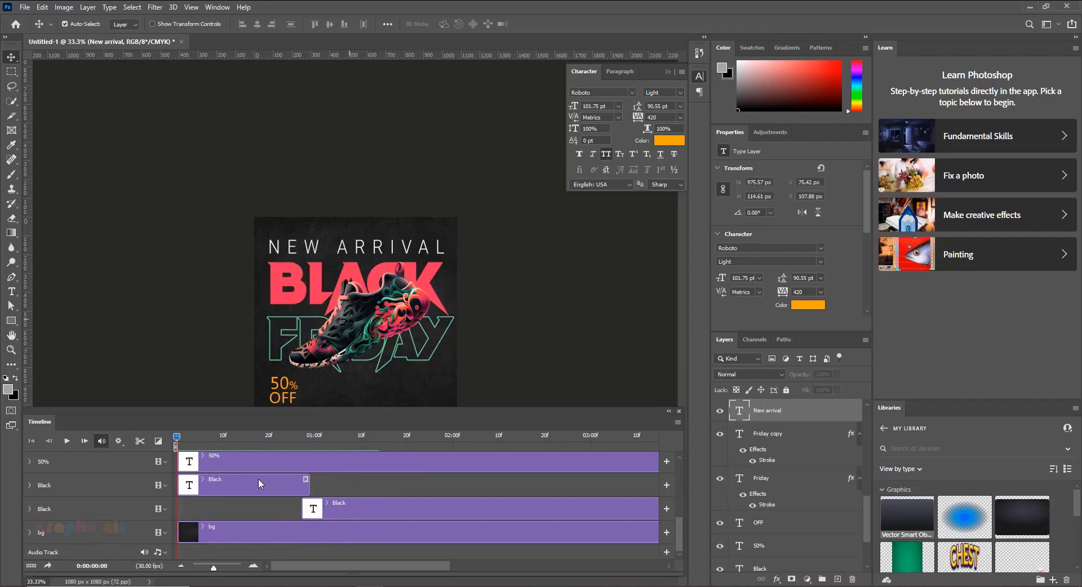
key(space)
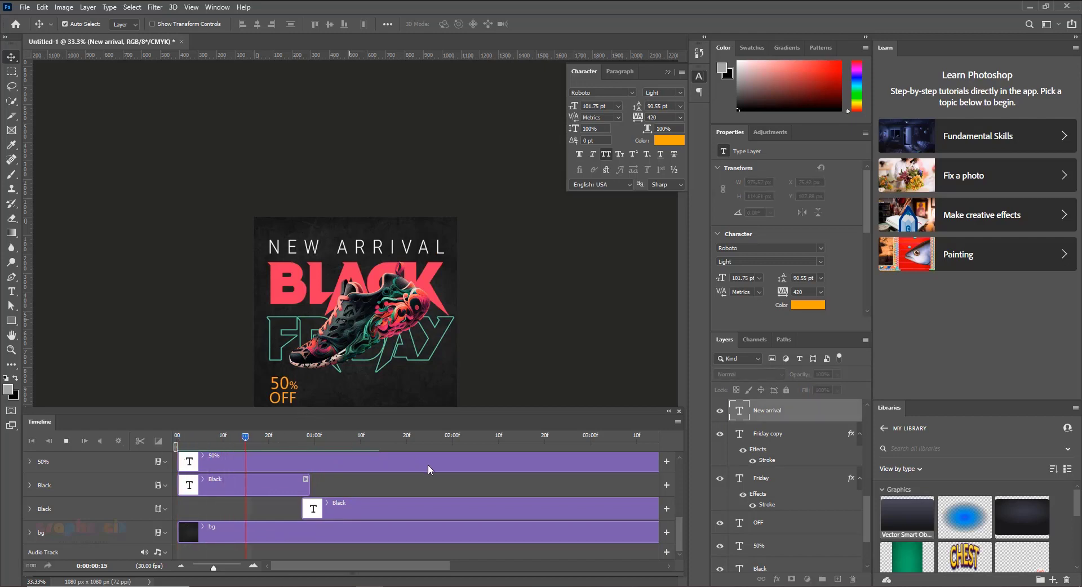
key(space)
key(space)
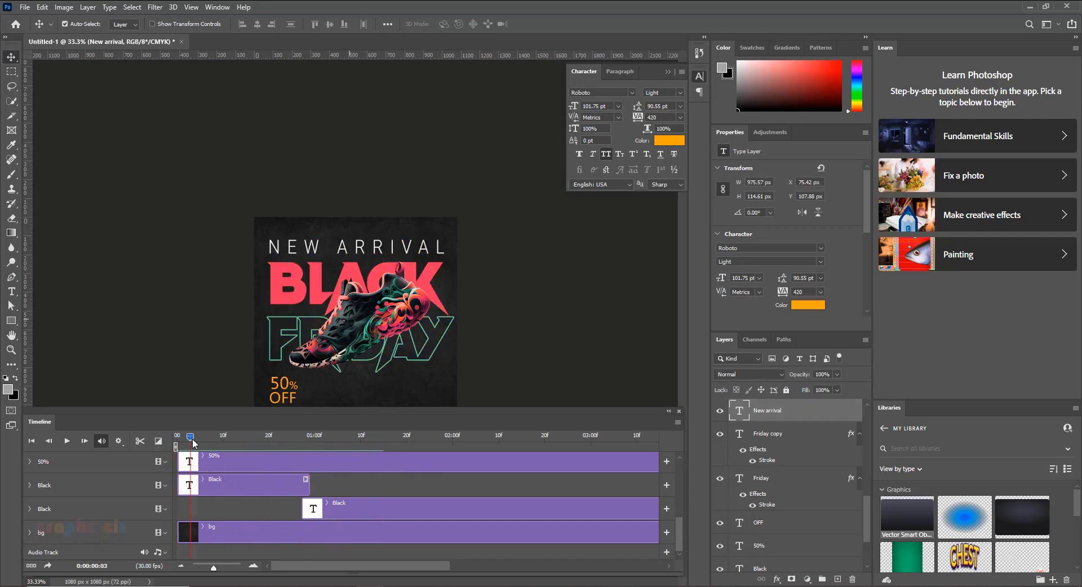
Group the OFF and 50% text layers together
key(ctrl+plus)
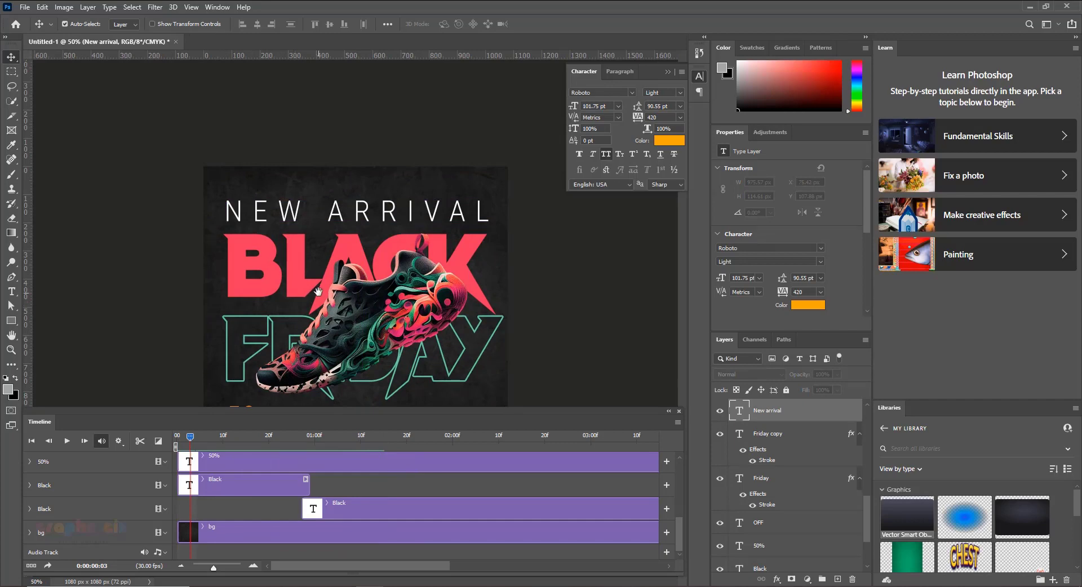
key(ctrl+minus)
key(ctrl+plus)
drag(185, 410, 215, 451)
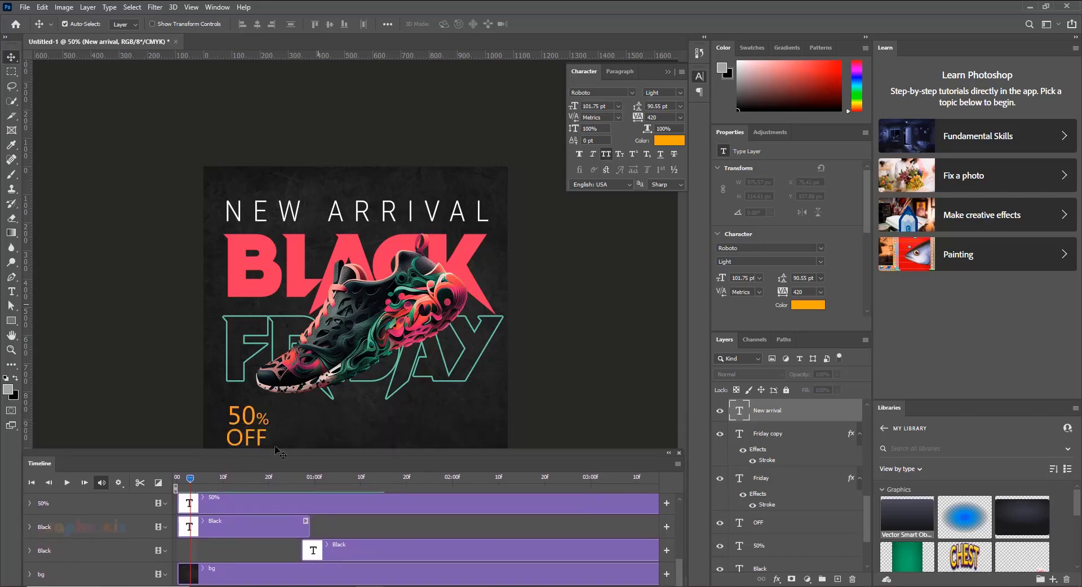
click(252, 424)
scroll(786, 527, down, 2)
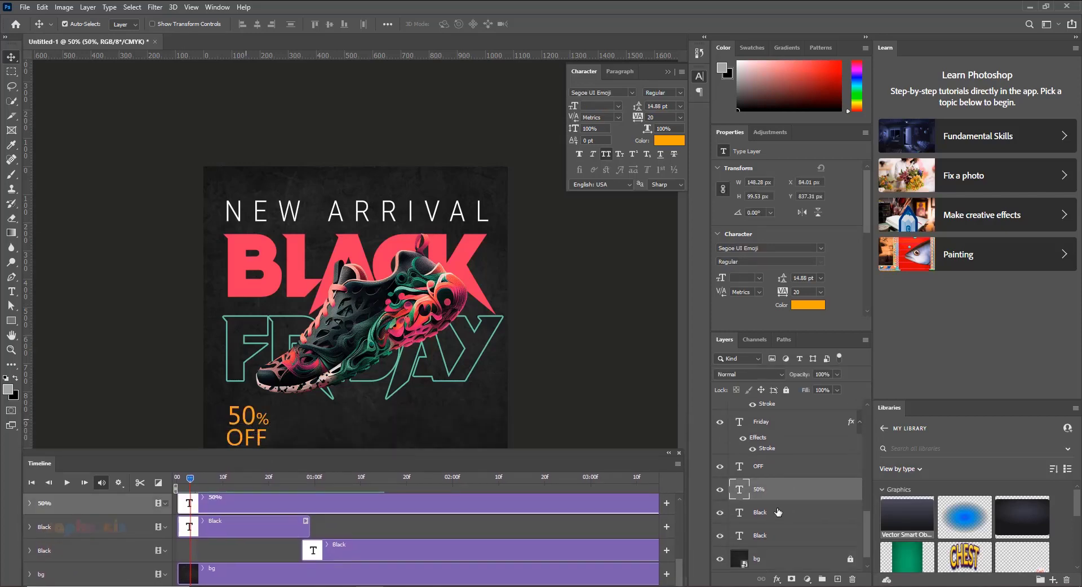
click(776, 483)
shift+click(776, 503)
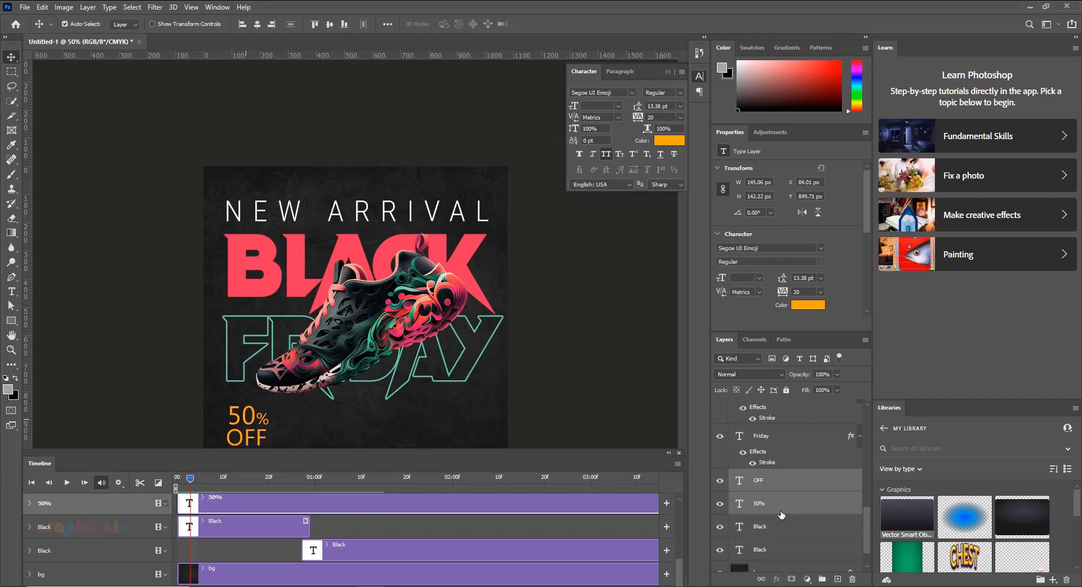
key(ctrl+g)
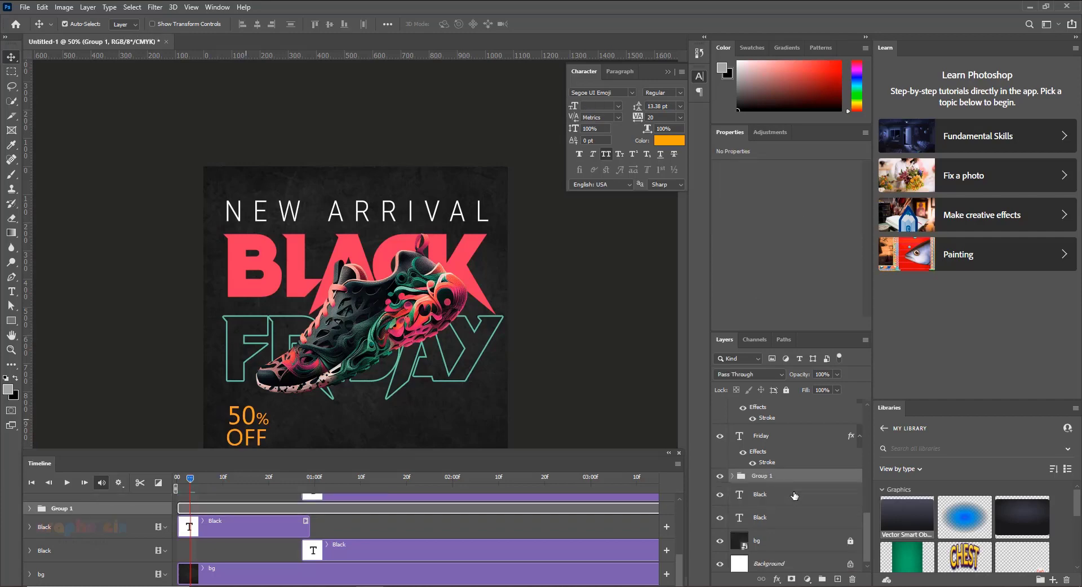
Rename the group holding the discount text as 50 % off
double_click(758, 477)
text(50)
click(776, 499)
click(780, 477)
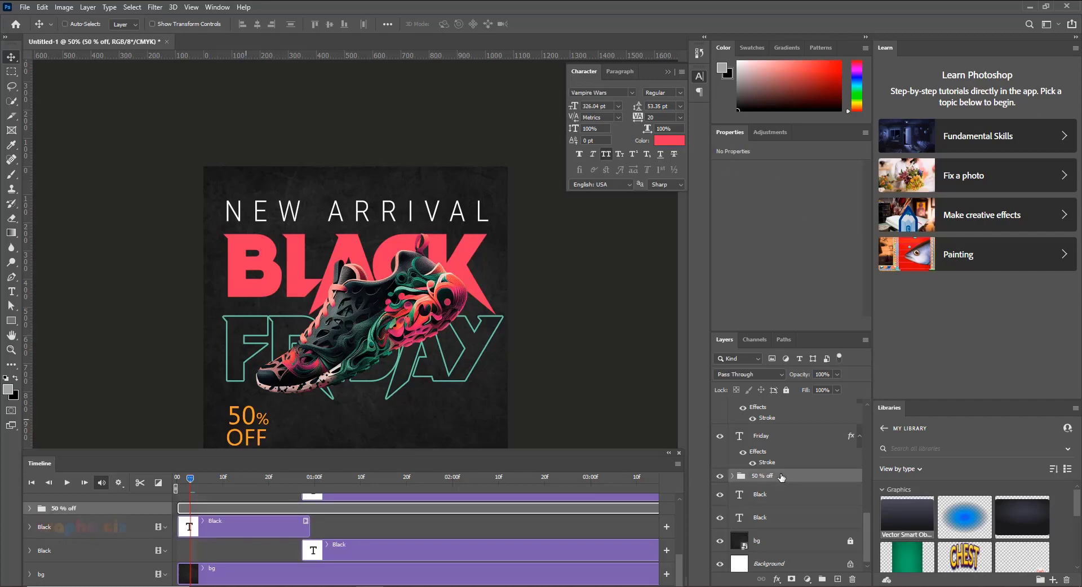
Duplicate the 50 % off group and try to trim the copy's timeline bar to start with the orange headline clips
key(ctrl+j)
scroll(234, 534, up, 2)
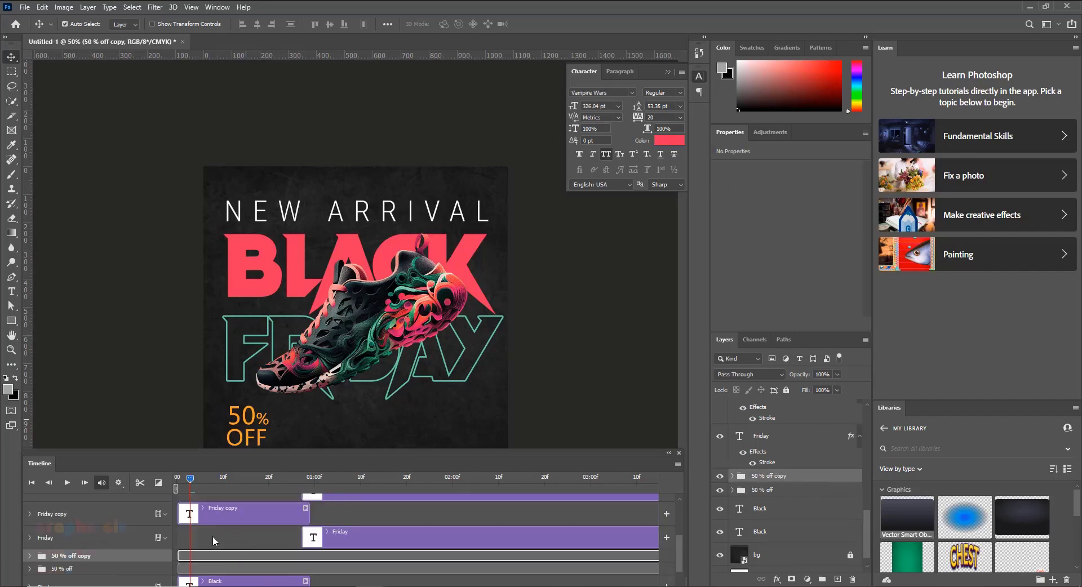
drag(178, 556, 302, 556)
click(262, 570)
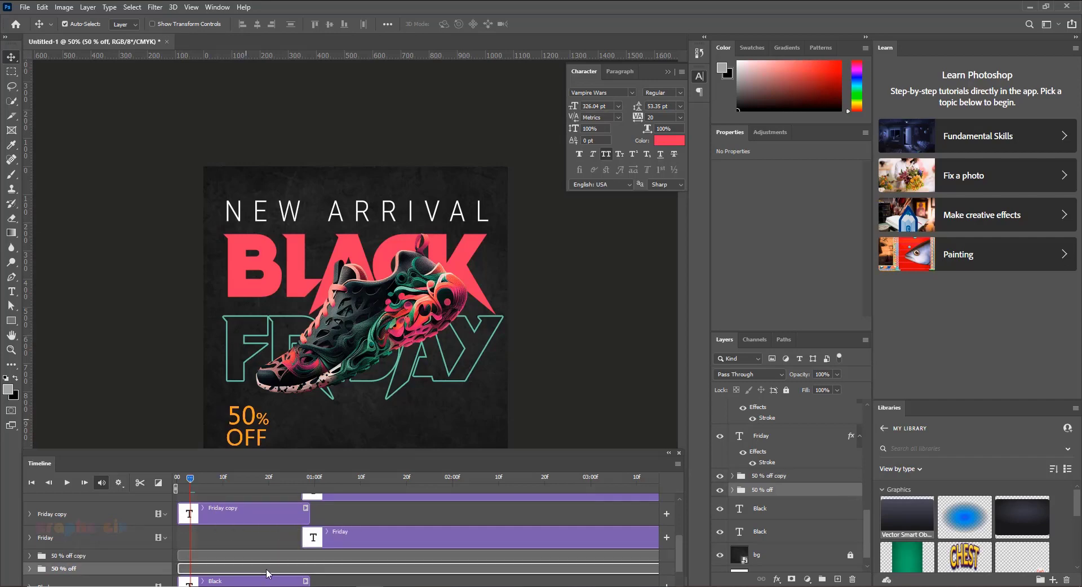
Add a Color Overlay to the original 50 % off group in the green 58846b sampled from the shoe
double_click(789, 490)
click(600, 276)
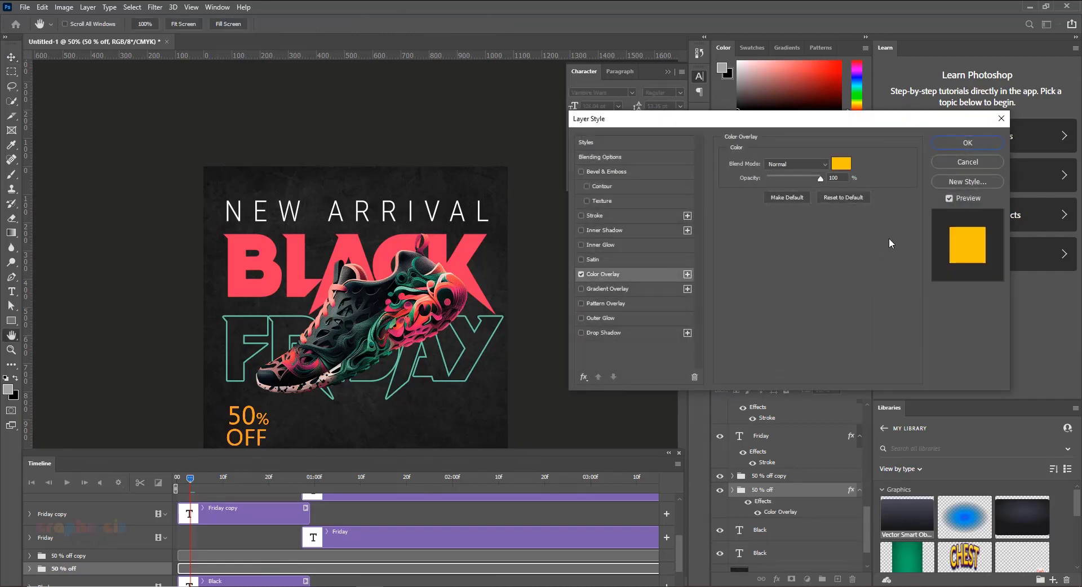
click(841, 164)
click(377, 344)
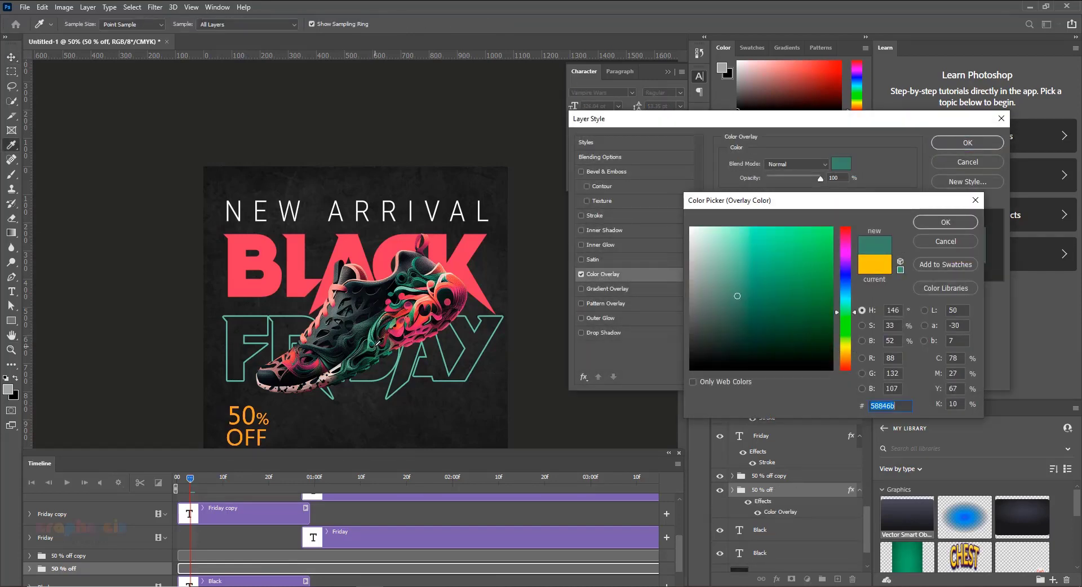
click(914, 225)
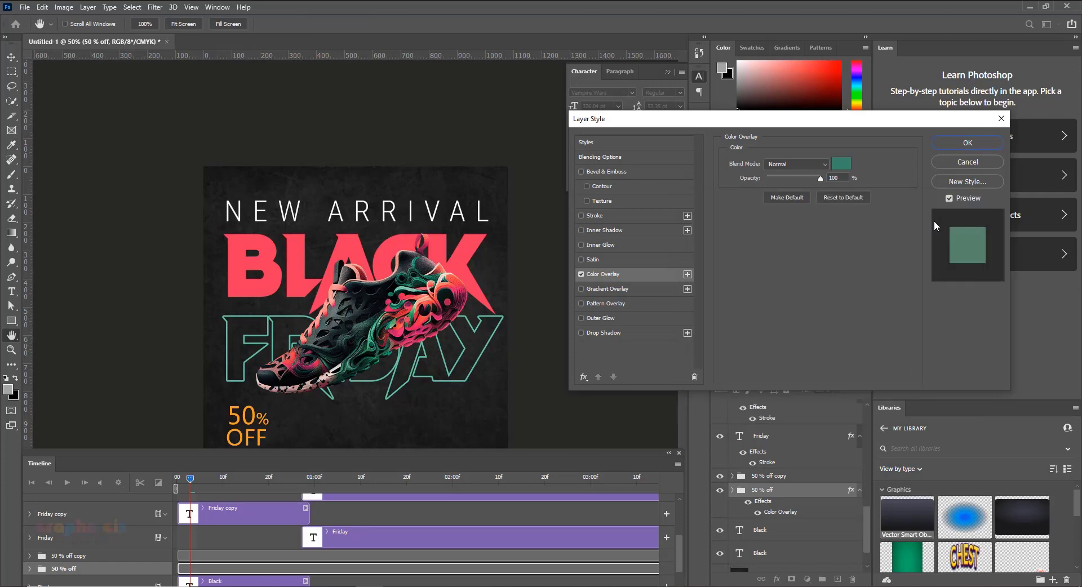
click(957, 141)
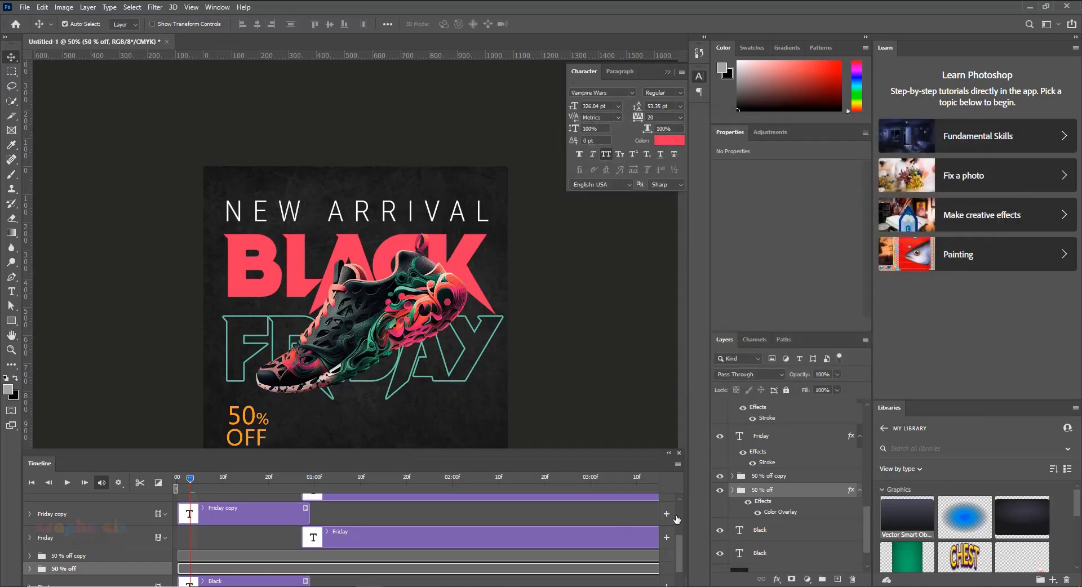
Remove the Color Overlay from the original 50 % off group and expand the group to reach its text layers
click(719, 490)
click(720, 491)
drag(849, 495, 851, 579)
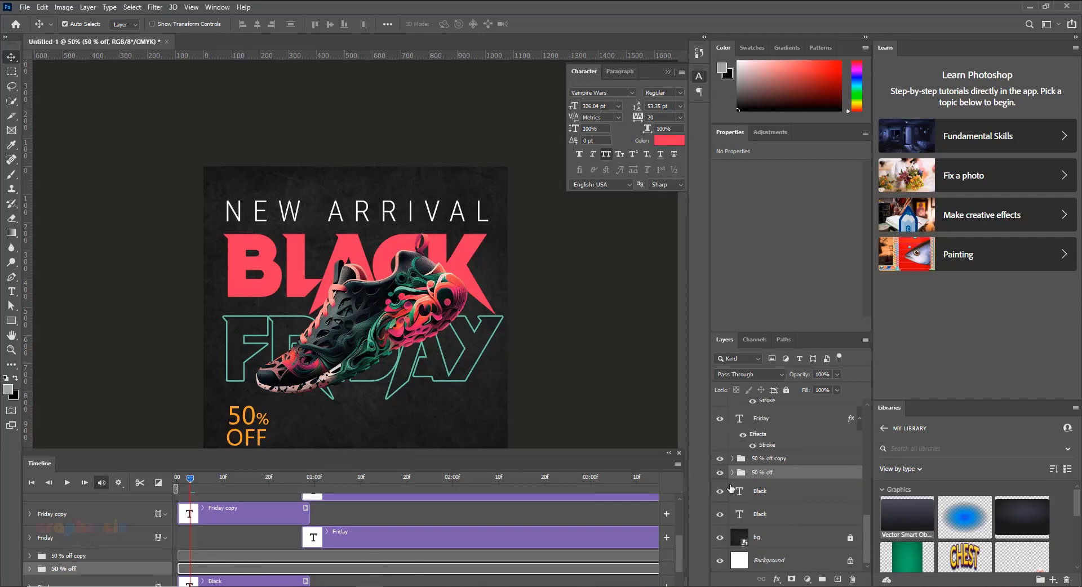
click(732, 473)
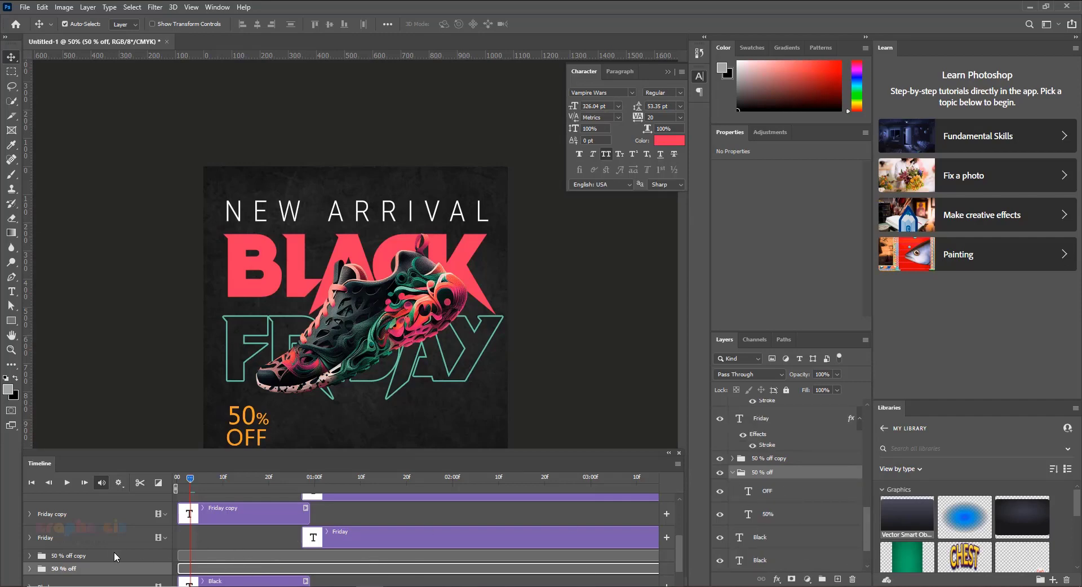
Trim the start of the 50 % off copy group's timeline bar to line up with the orange Friday clip
click(194, 557)
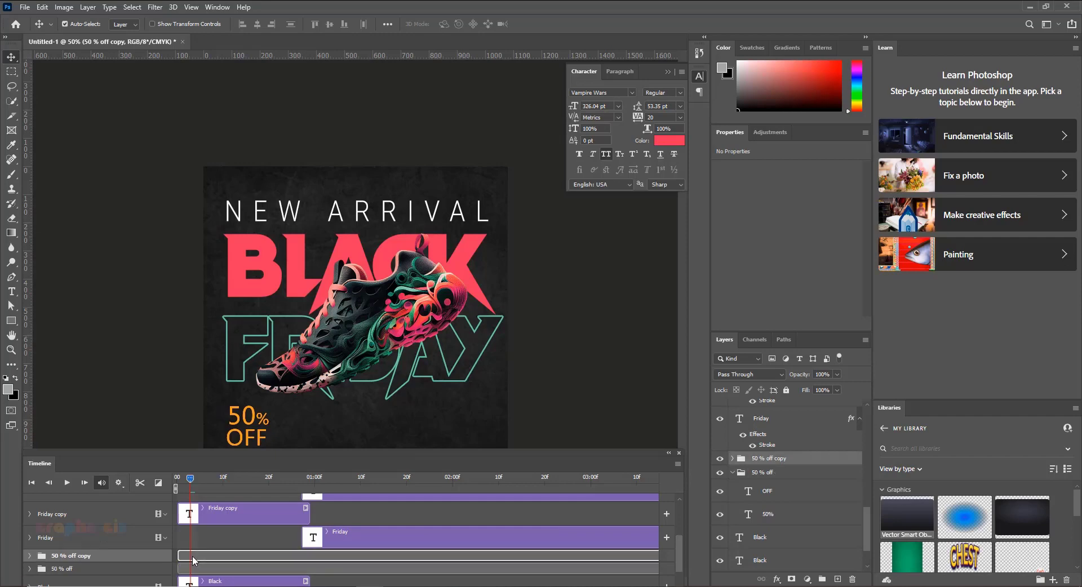
drag(178, 557, 302, 557)
click(235, 555)
drag(234, 554, 341, 555)
click(213, 571)
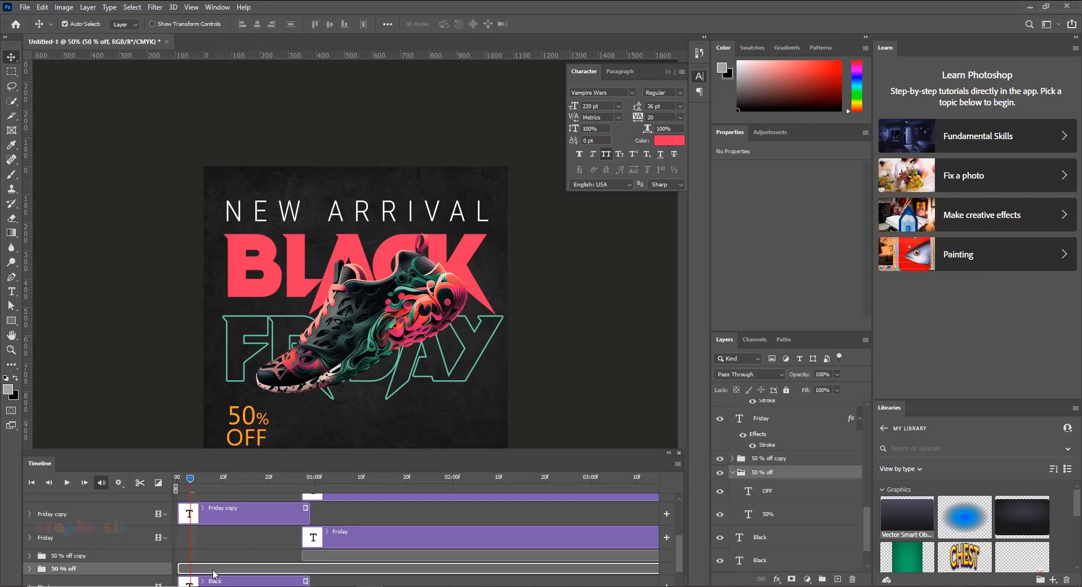
Add a green Color Overlay to the OFF text layer in the original group and copy the effect to the 50% layer
click(791, 493)
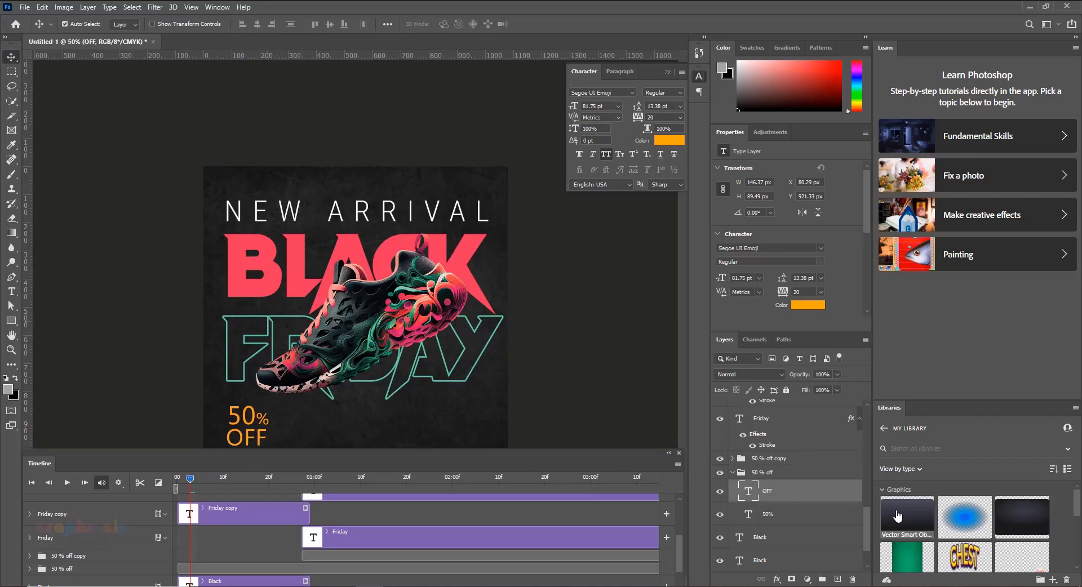
double_click(838, 497)
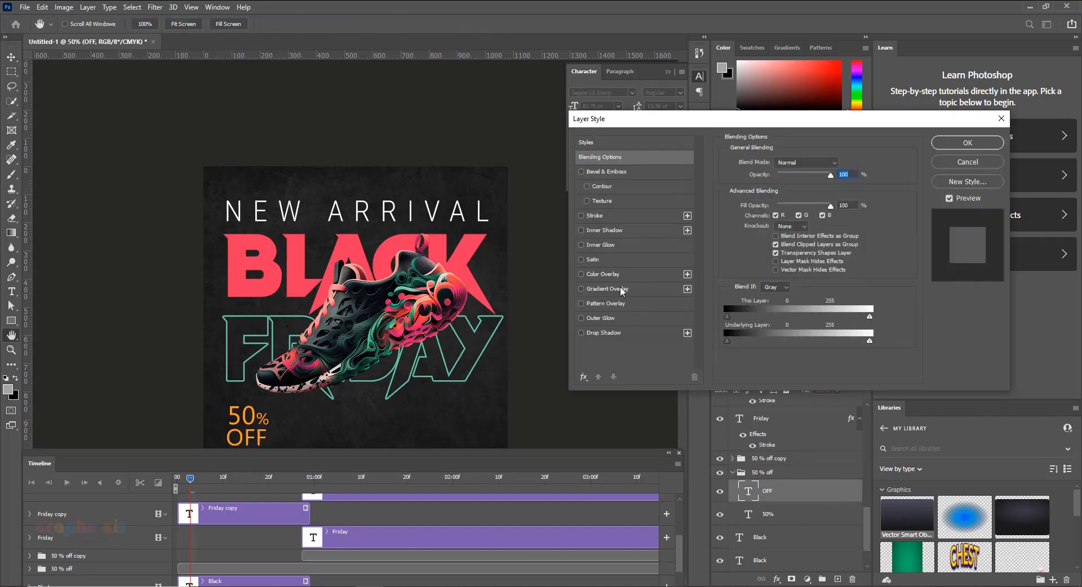
click(605, 274)
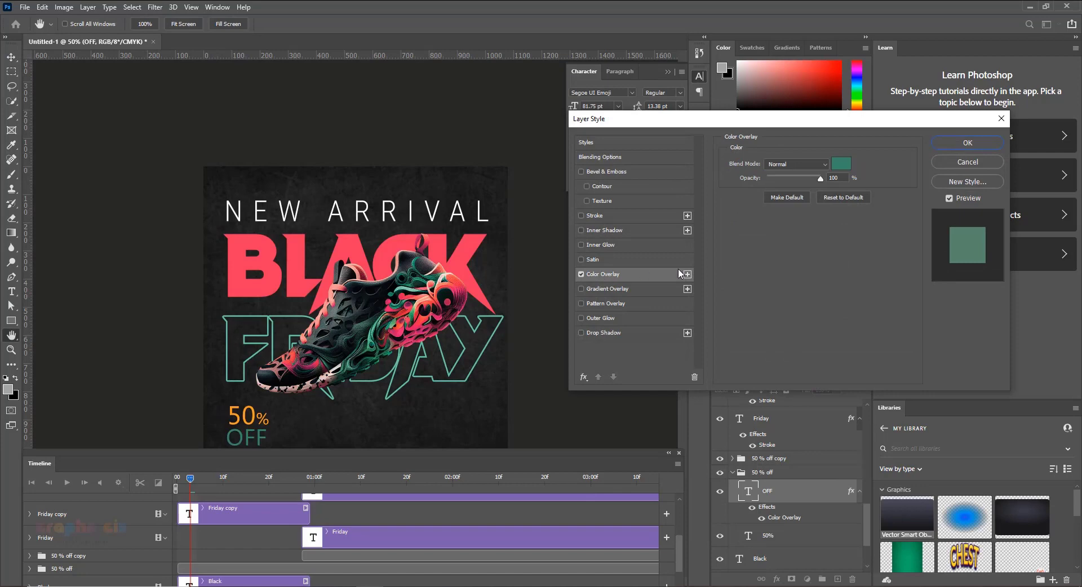
click(967, 142)
drag(851, 491, 833, 537)
key(ctrl+minus)
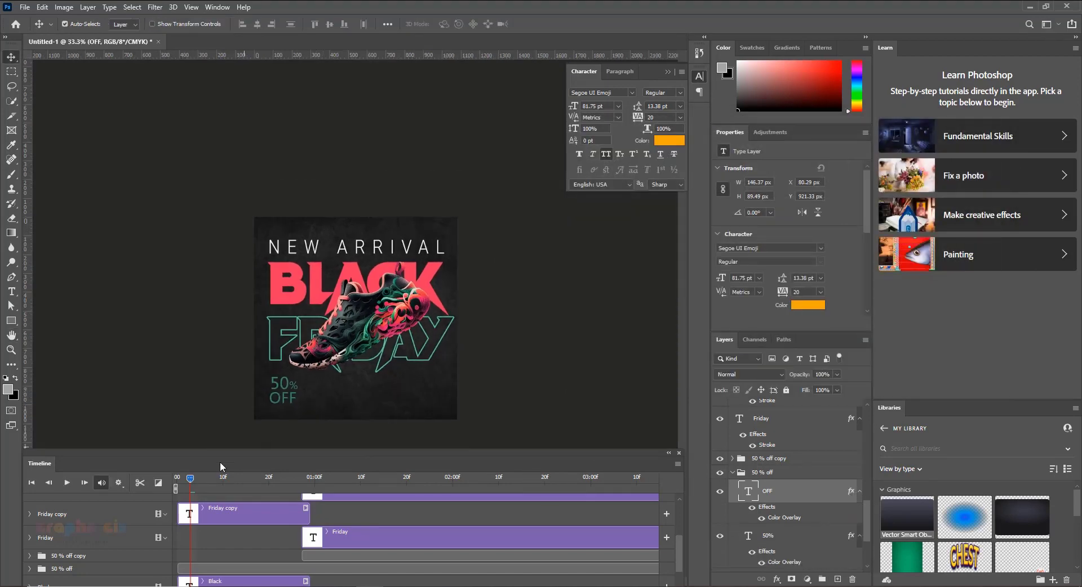
Play the timeline across the first shoe change to check the timing of the discount text's colour switch
drag(190, 476, 246, 483)
mouse_move(302, 552)
mouse_down()
mouse_move(289, 553)
mouse_move(302, 554)
mouse_up()
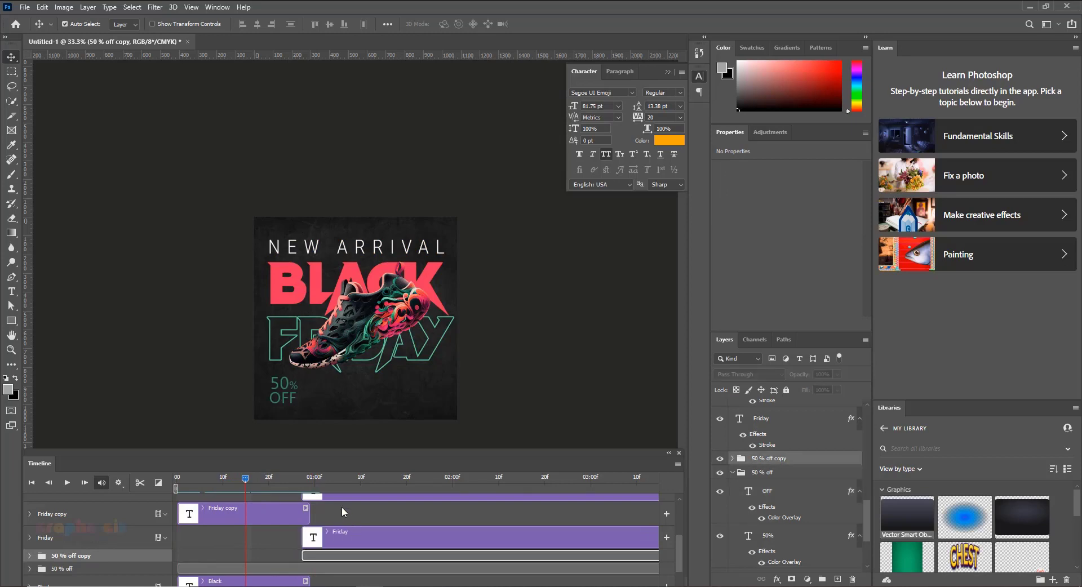
key(space)
key(space)
key(space)
key(space)
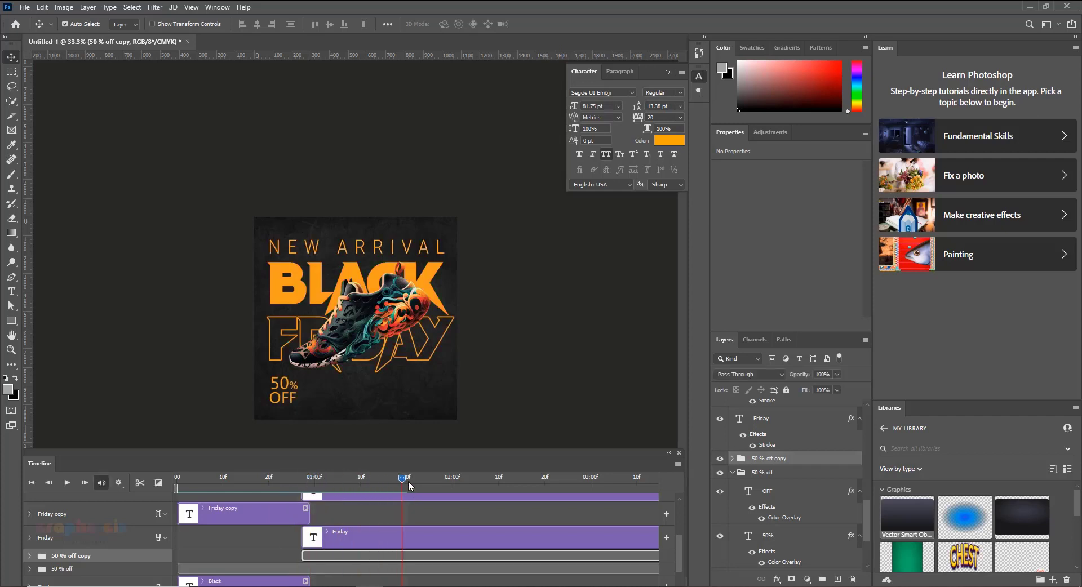
Try to adjust the start of the 50 % off copy group's bar near the first shoe change
drag(407, 481, 303, 496)
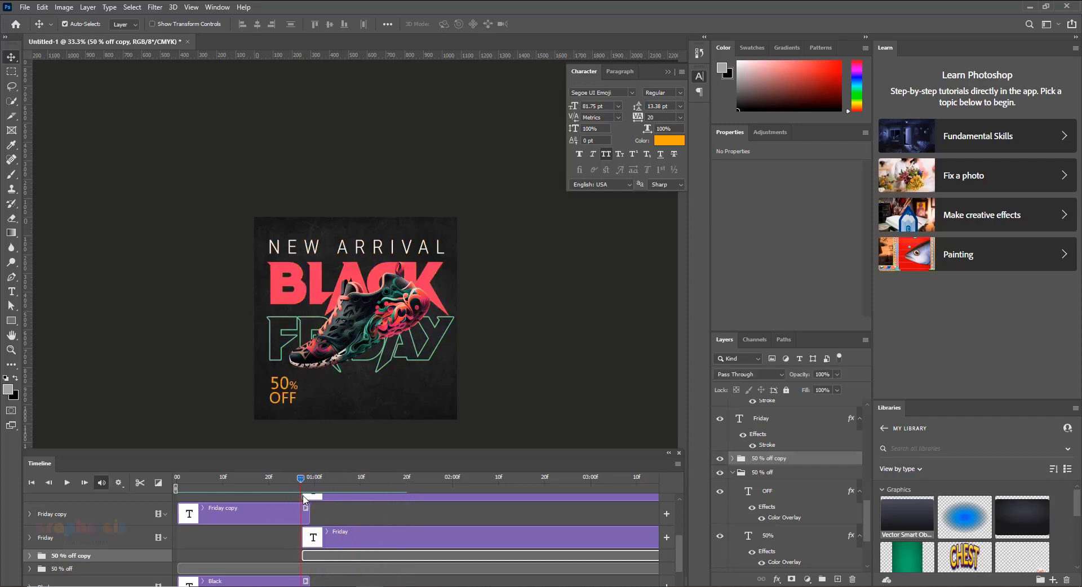
drag(303, 554, 300, 551)
drag(301, 477, 283, 478)
click(299, 556)
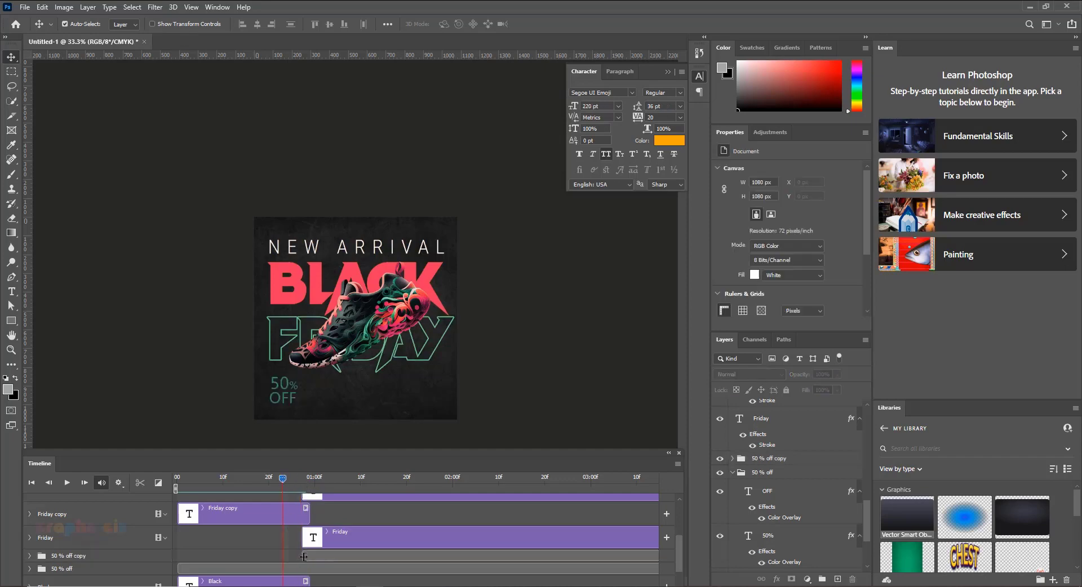
click(304, 556)
click(304, 556)
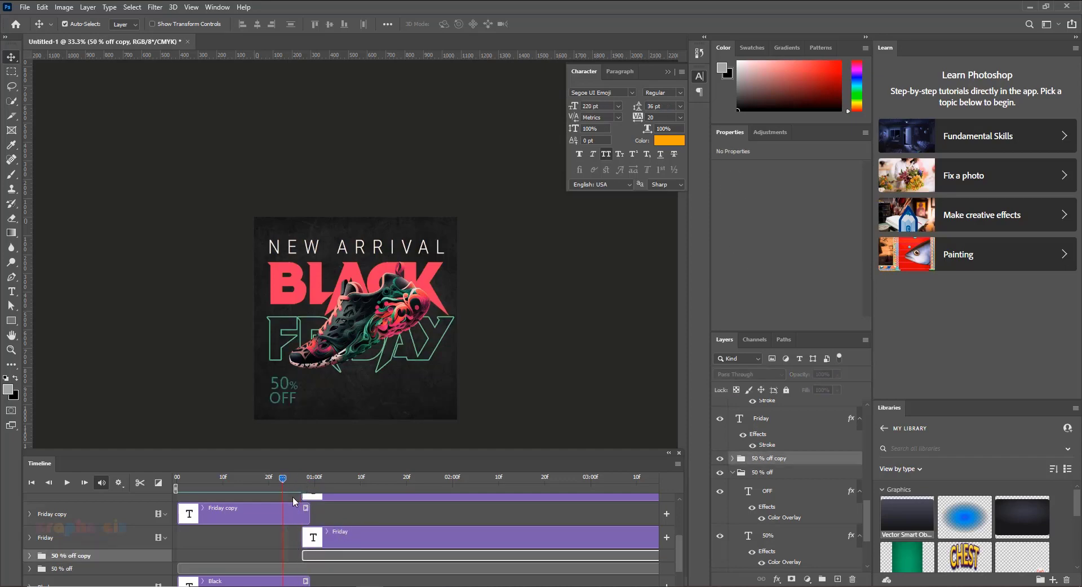
Replay the opening of the animation to compare the discount text's colour switch with the shoe and headline change
key(space)
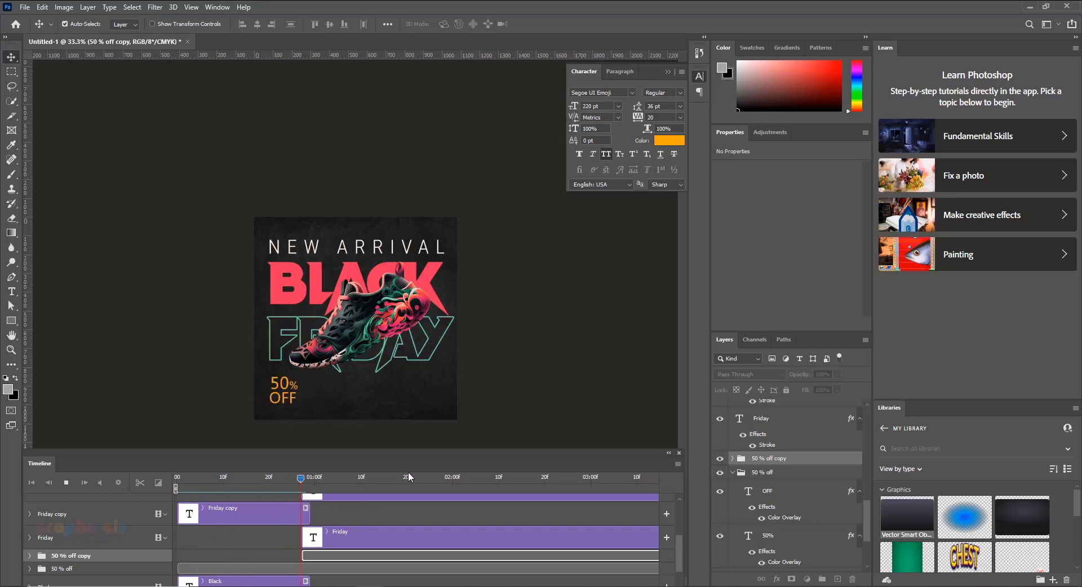
click(393, 479)
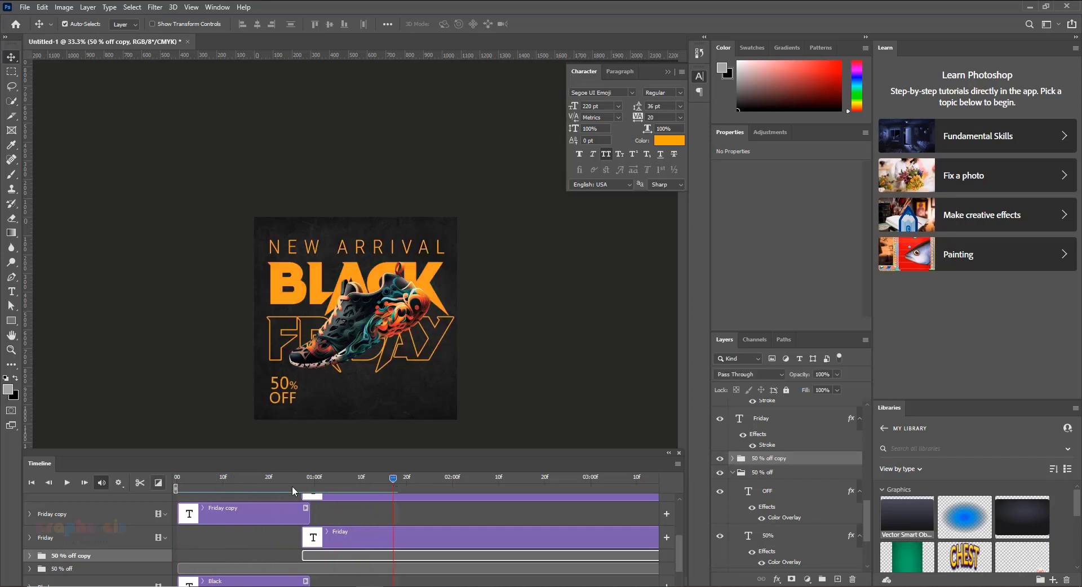
drag(400, 477, 176, 478)
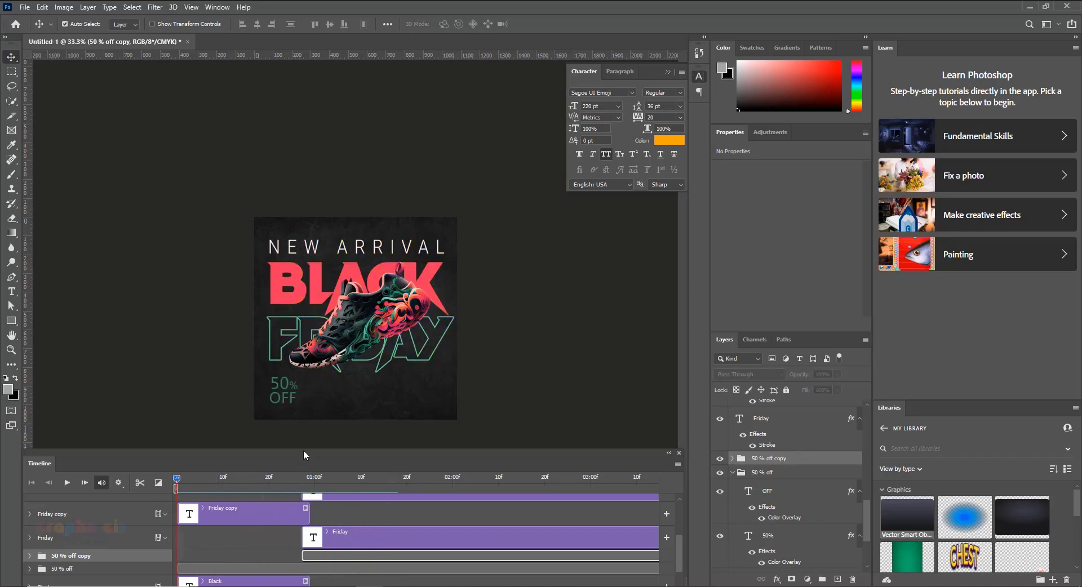
key(space)
key(space)
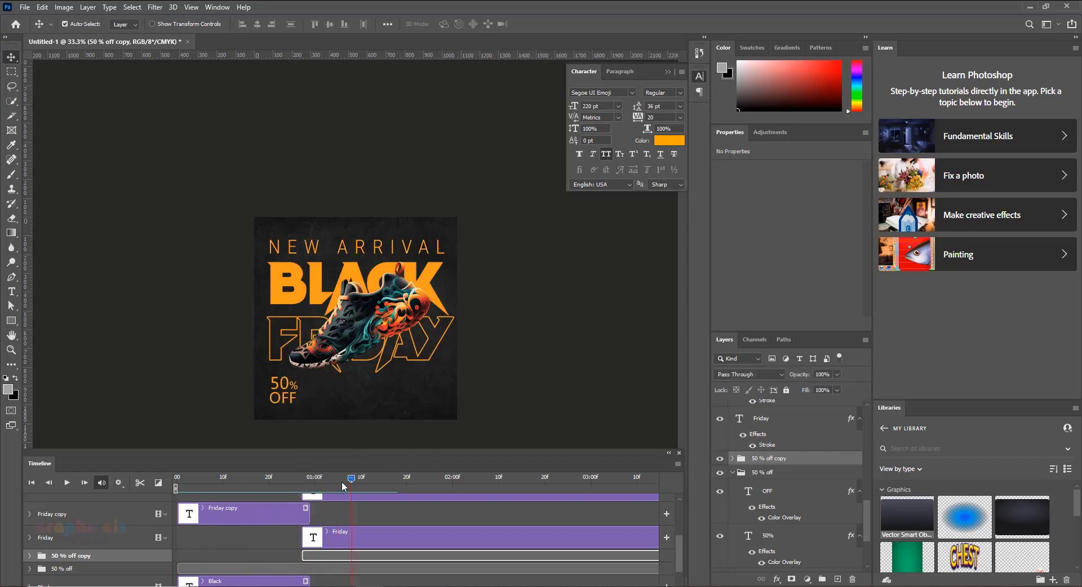
key(space)
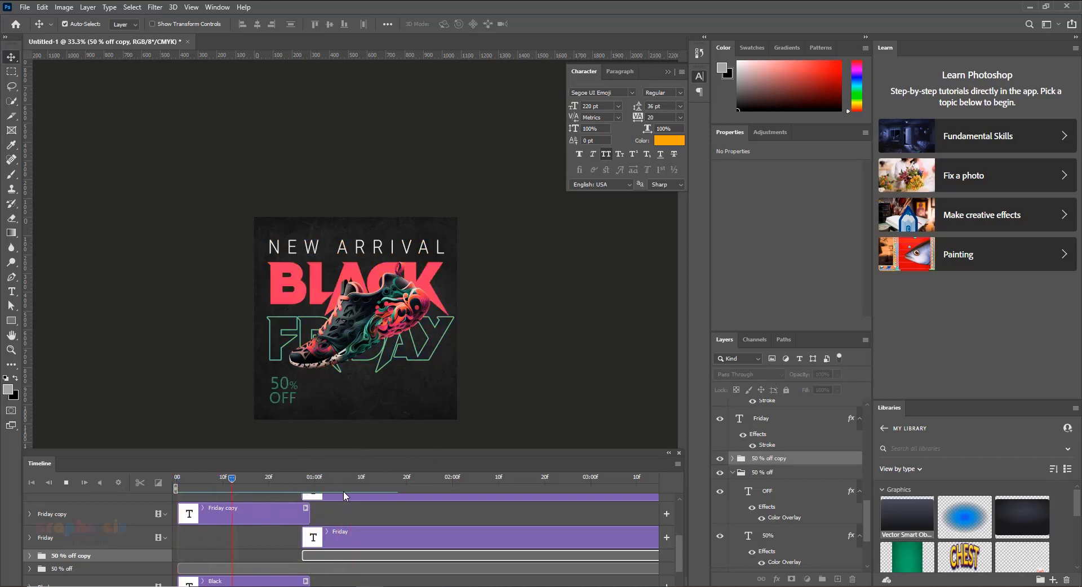
key(space)
Shift the start of the 50 % off copy group's bar to the end of the first headline clips and play the result
drag(363, 483, 306, 483)
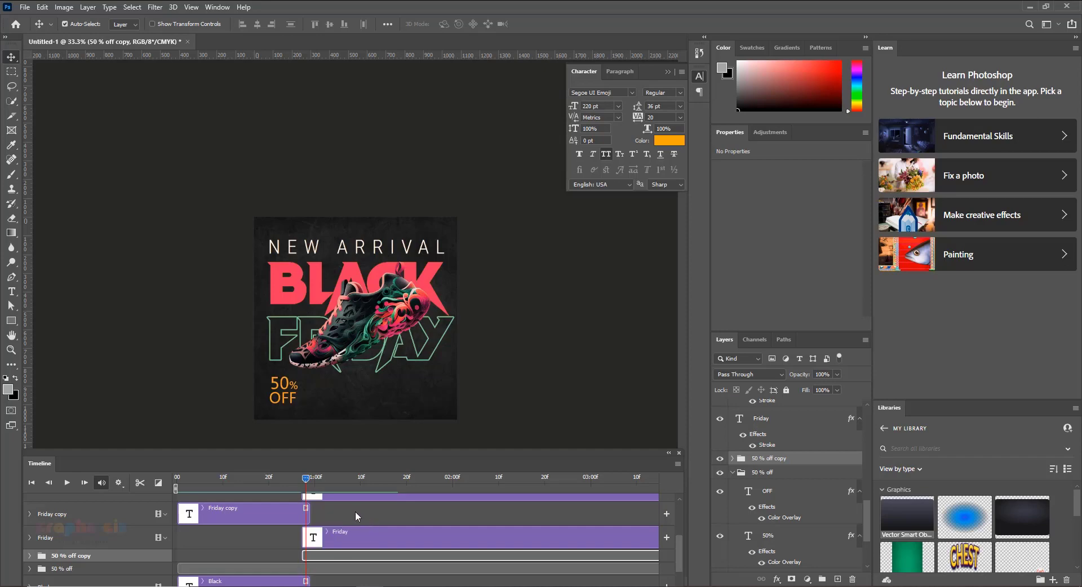
drag(327, 554, 333, 556)
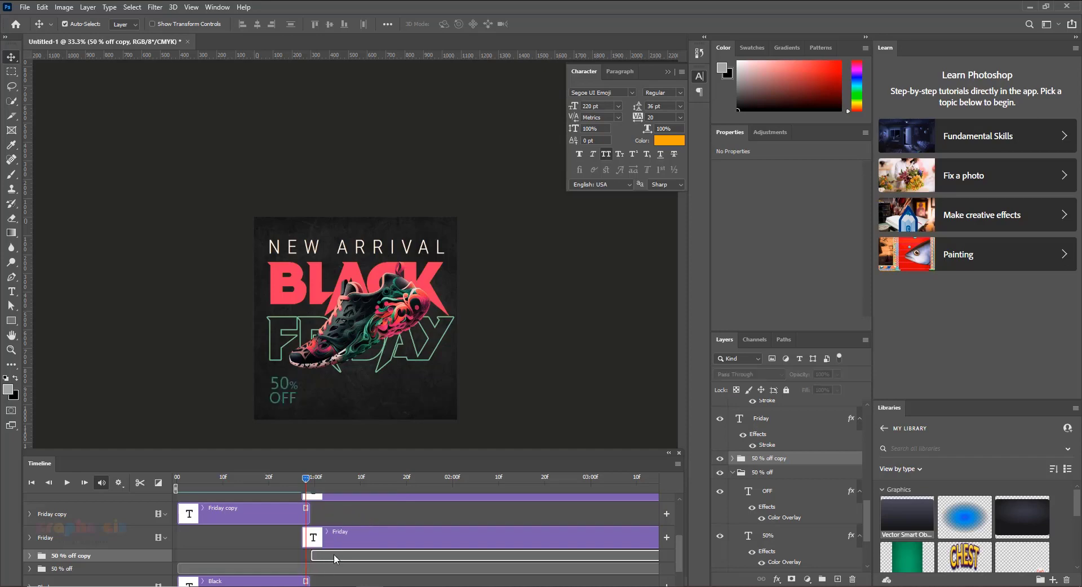
drag(304, 482, 142, 485)
key(space)
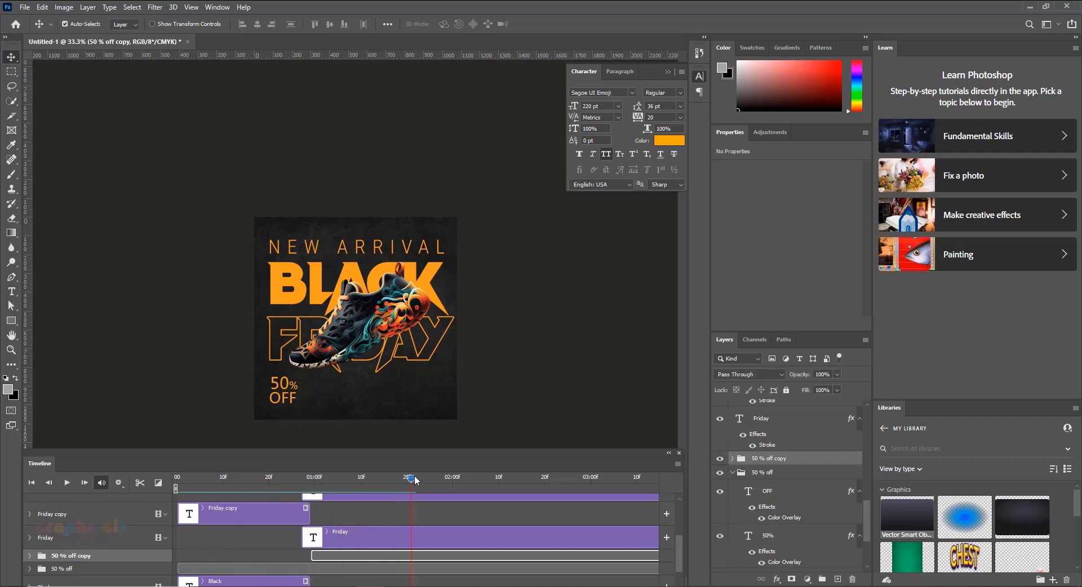
key(space)
key(space)
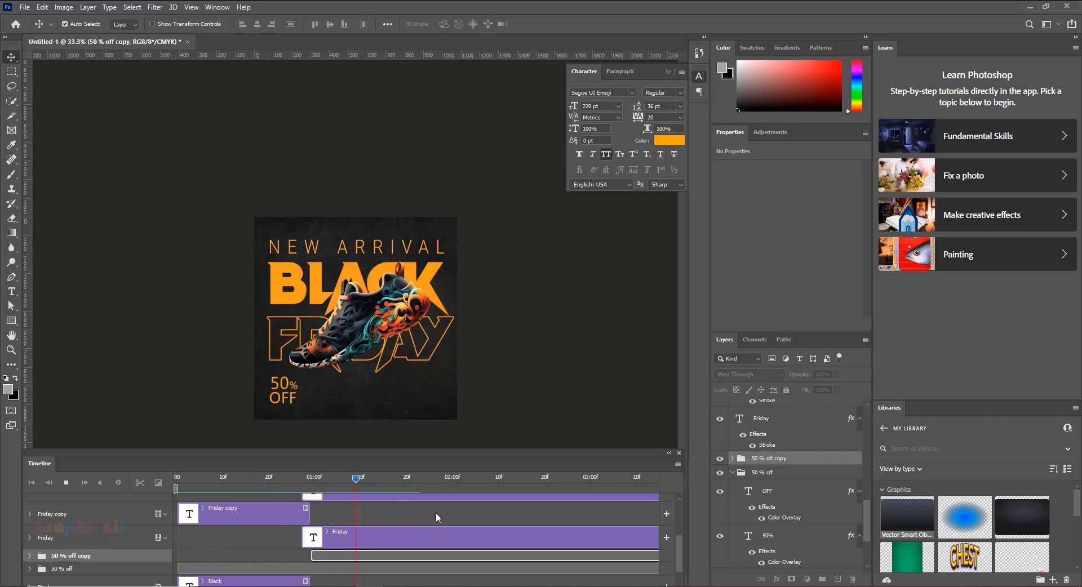
key(space)
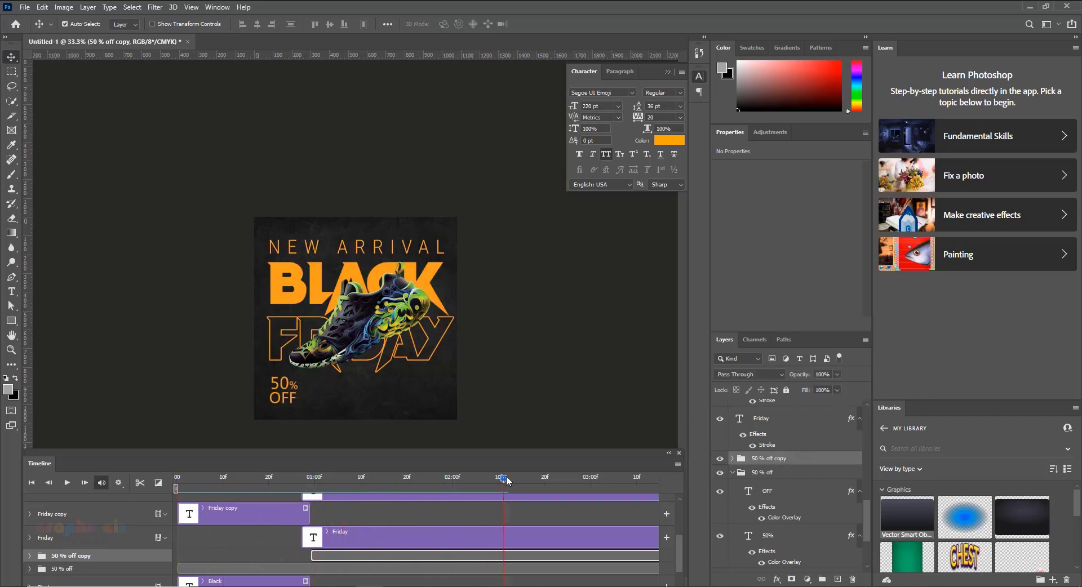
Play the animation from the start to check that the shoe, headline and discount text change colour together
drag(505, 480, 171, 490)
scroll(245, 549, up, 5)
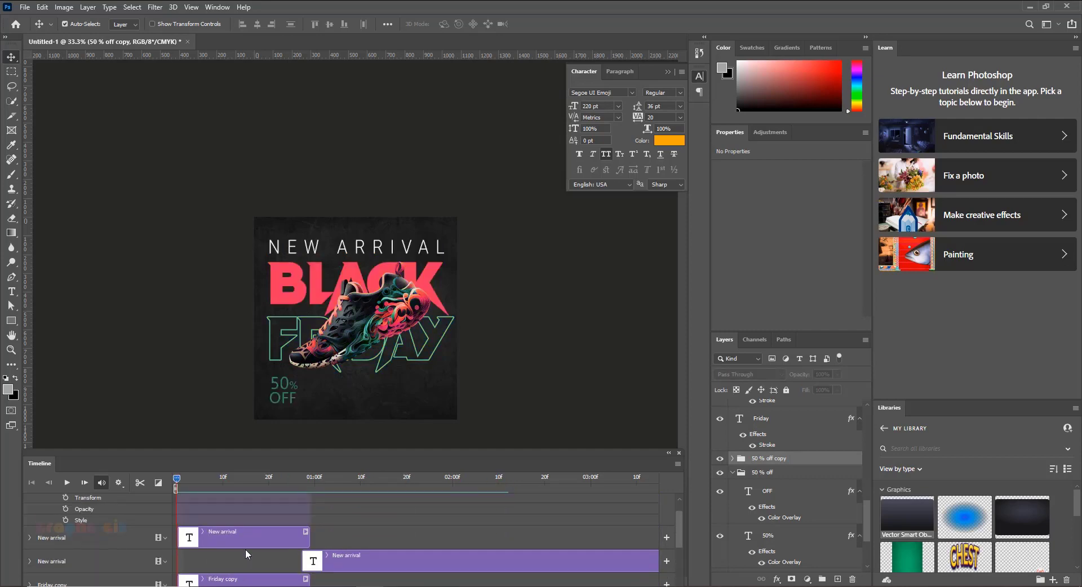
right_click(289, 504)
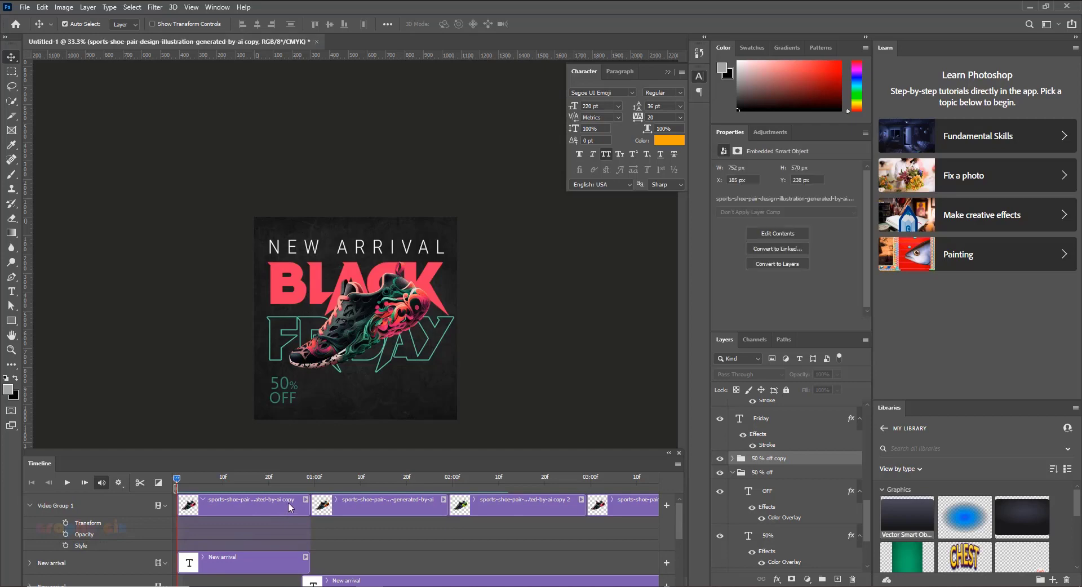
click(560, 378)
key(space)
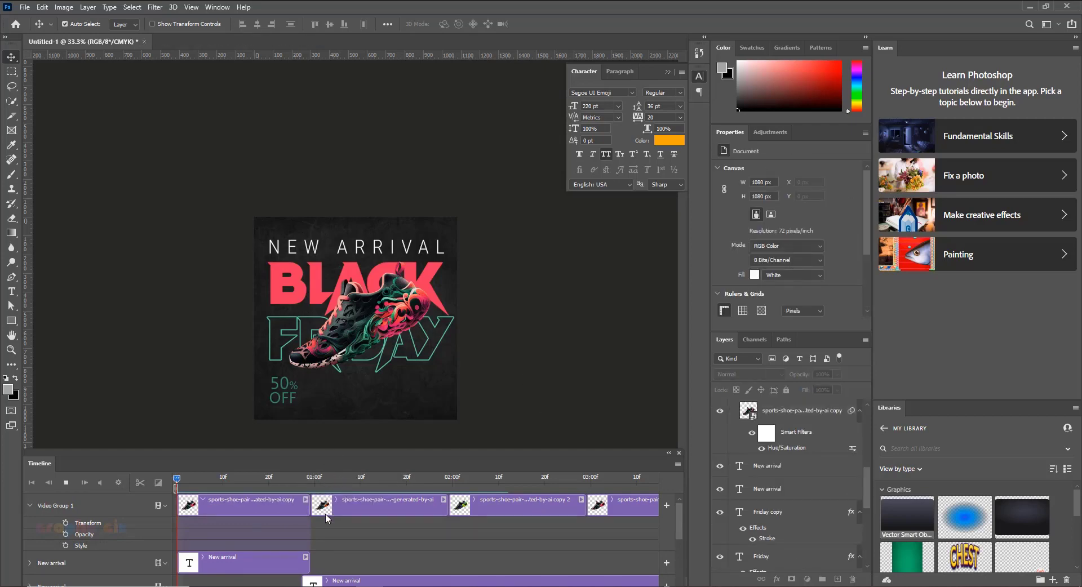
key(space)
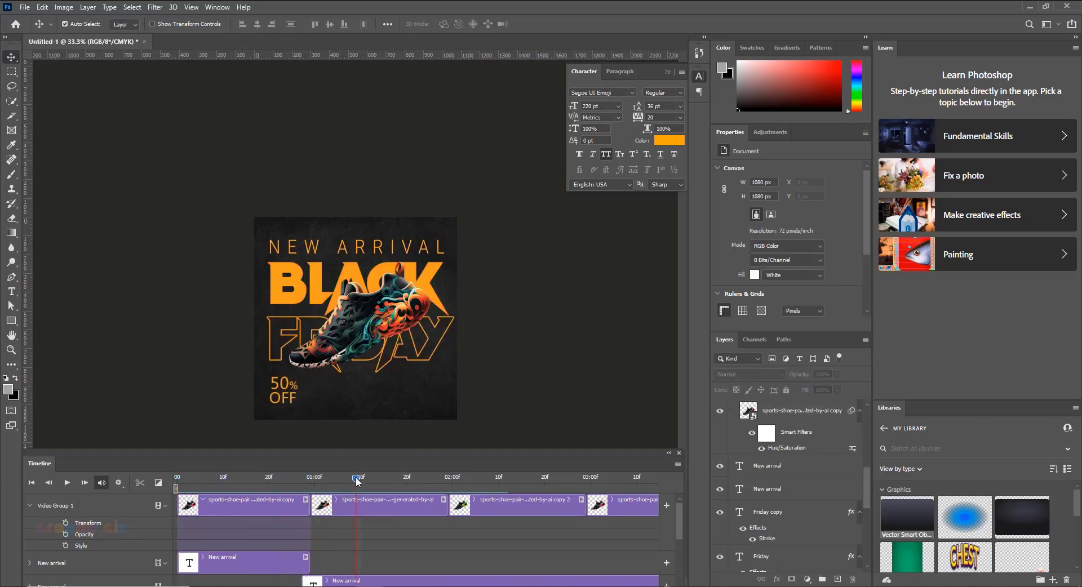
drag(355, 479, 176, 482)
key(space)
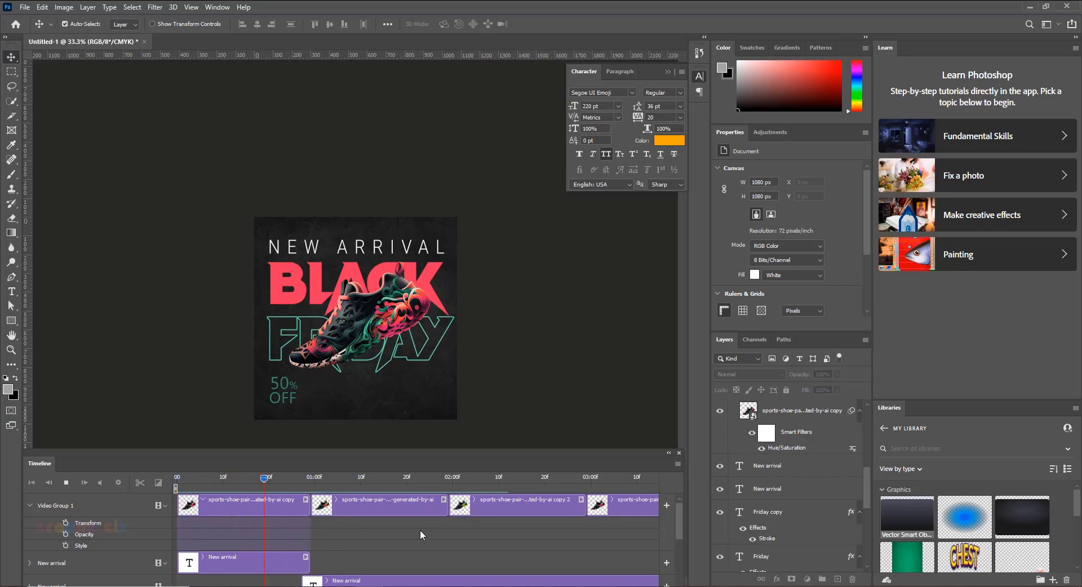
key(space)
Place the playhead at the start of the third shoe clip and duplicate the first Black, Friday copy and New arrival text clips
scroll(419, 536, down, 5)
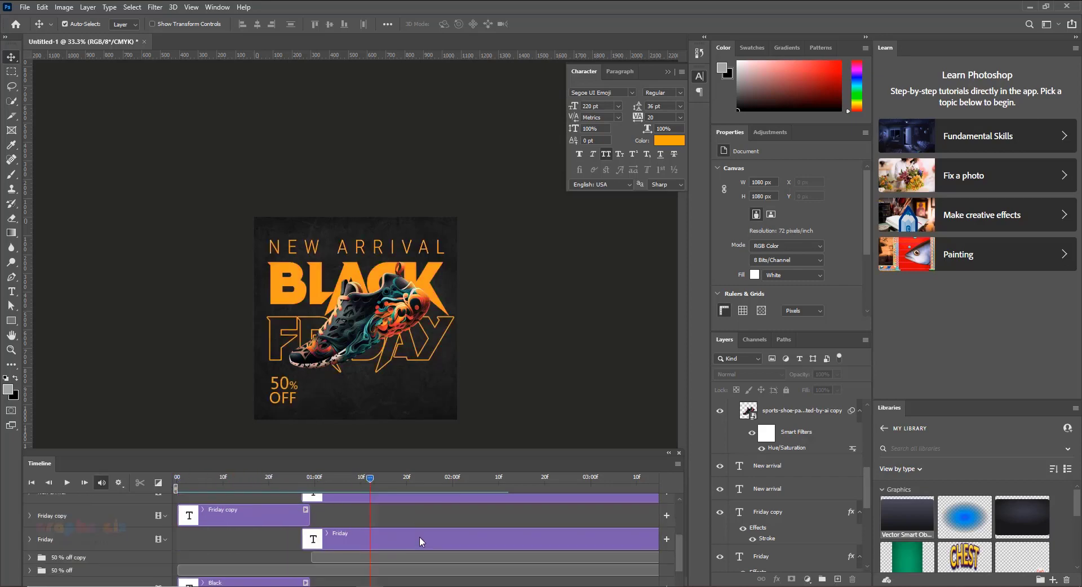
click(248, 550)
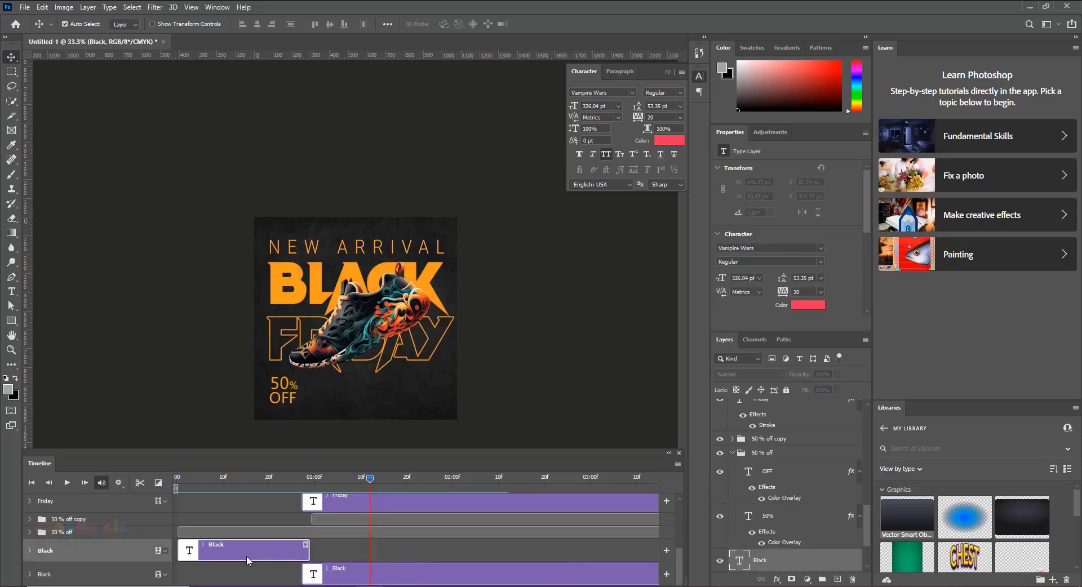
scroll(246, 553, up, 2)
click(232, 527)
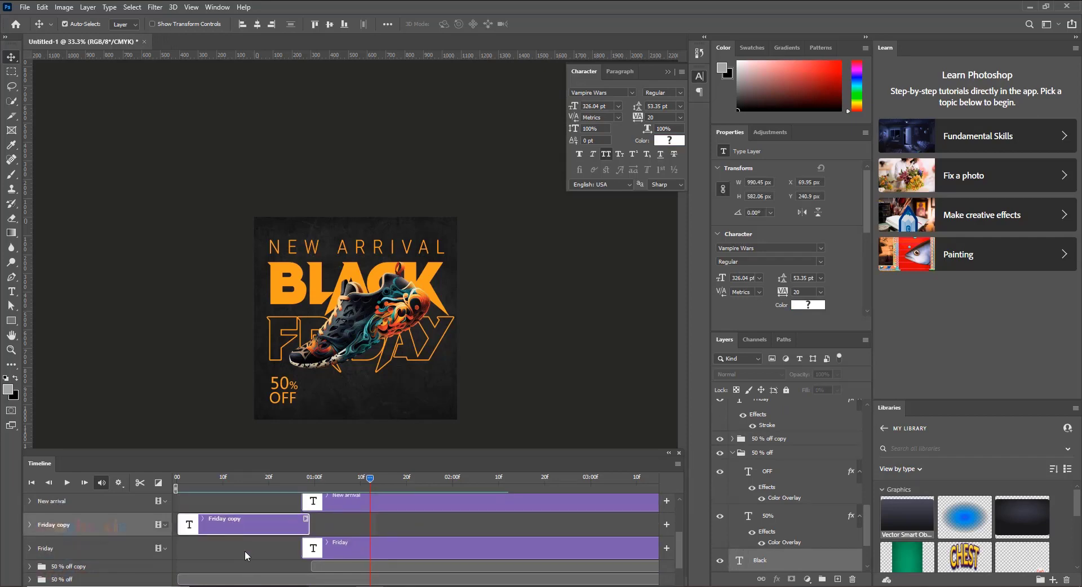
scroll(243, 546, up, 2)
ctrl+click(239, 529)
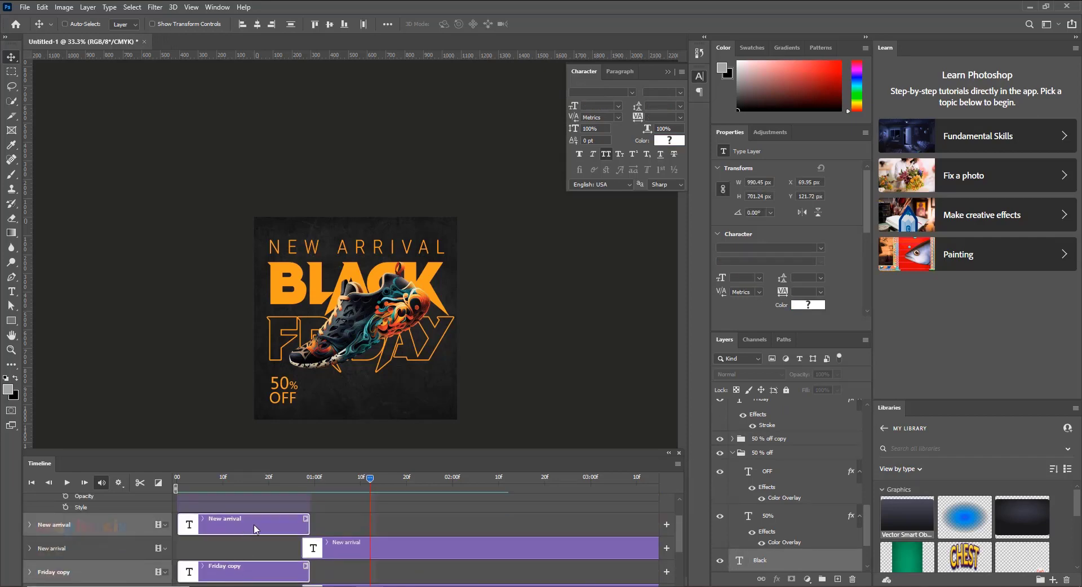
drag(370, 479, 450, 503)
scroll(414, 522, up, 2)
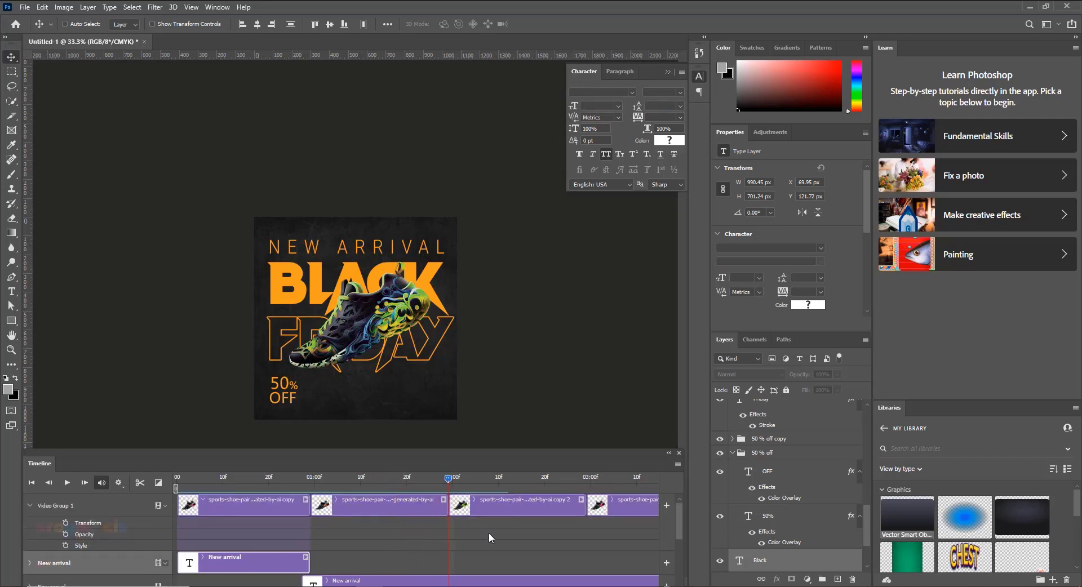
key(ctrl+j)
scroll(409, 552, down, 2)
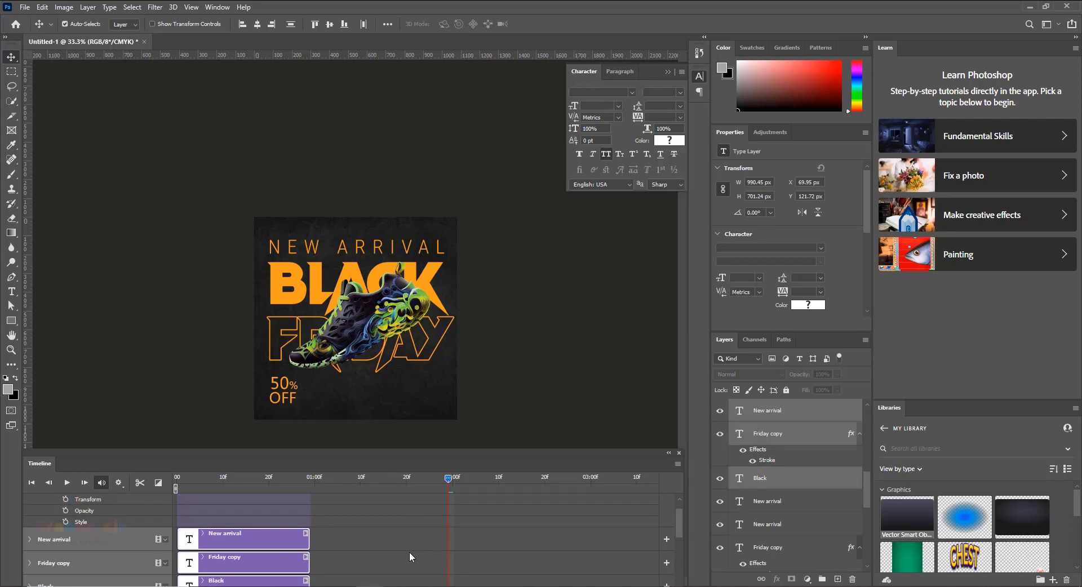
scroll(409, 552, up, 2)
scroll(409, 552, down, 2)
scroll(409, 552, down, 3)
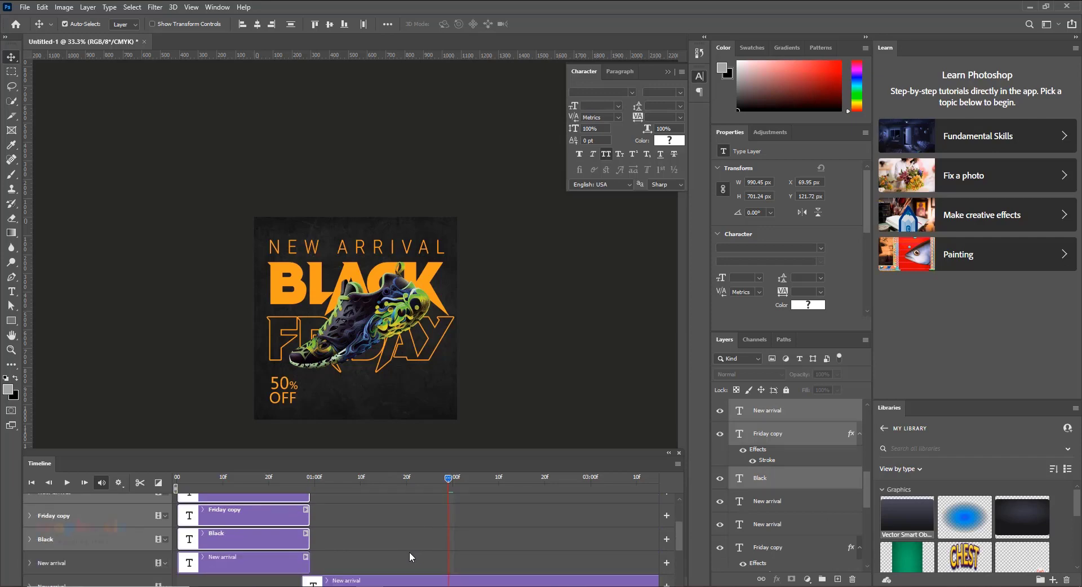
Move the duplicated New arrival, Friday copy and Black clips along the timeline into the second half of the second shoe clip and scrub the opening
scroll(409, 552, down, 1)
scroll(409, 552, up, 3)
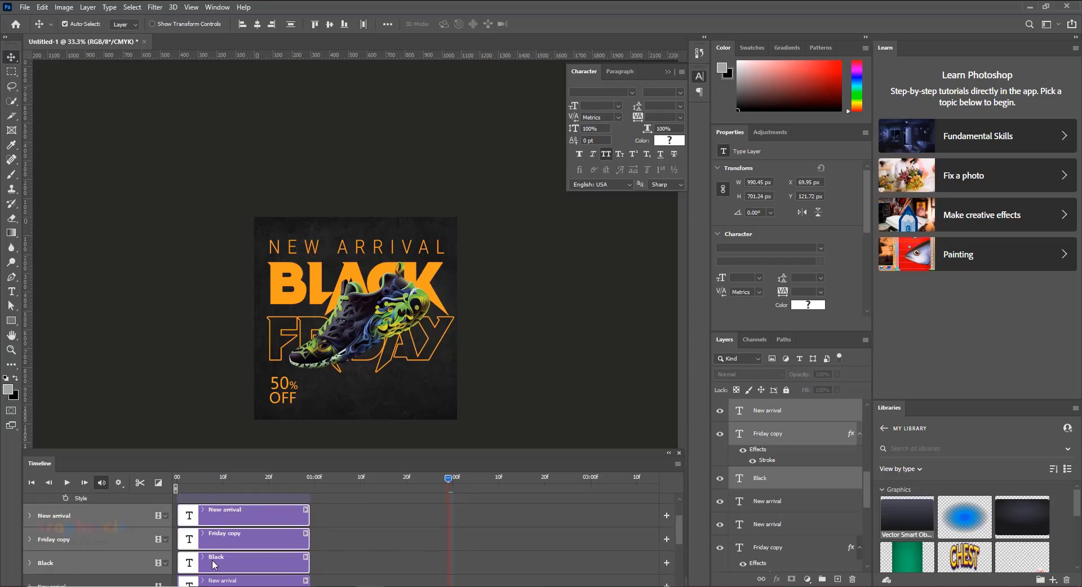
drag(211, 554, 418, 552)
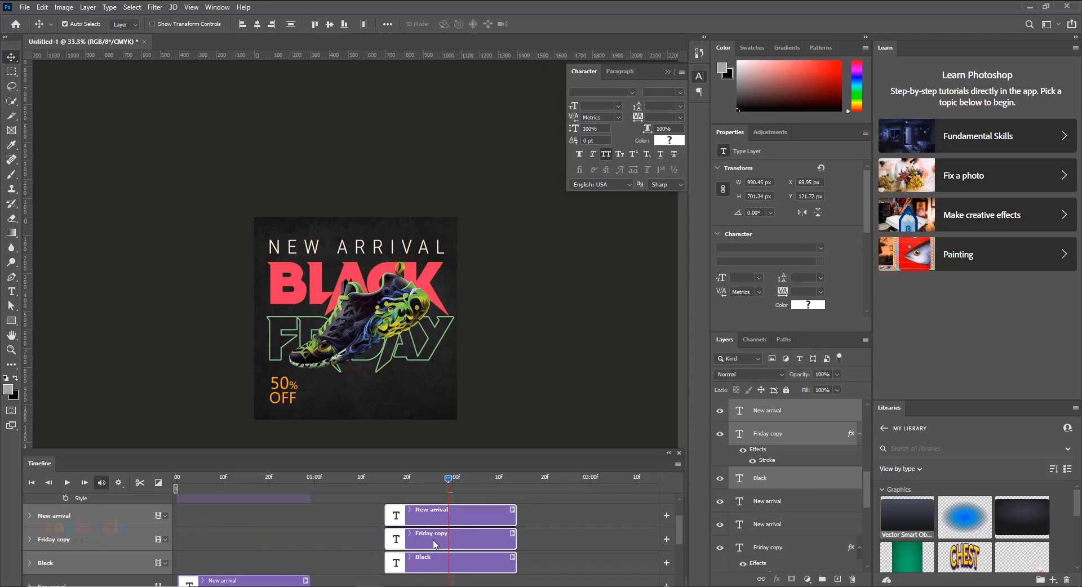
drag(449, 480, 137, 498)
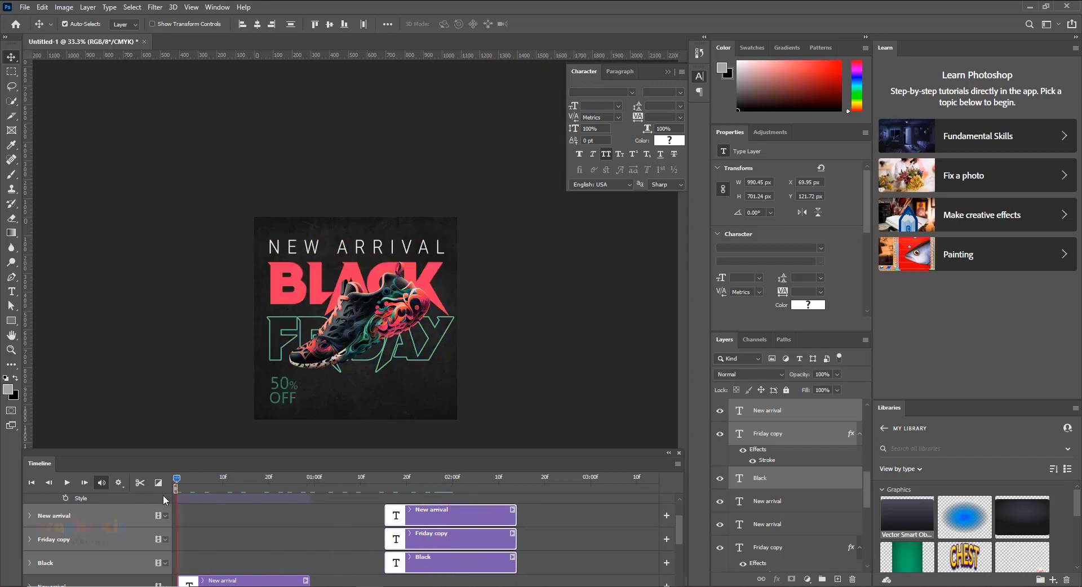
drag(296, 499, 319, 499)
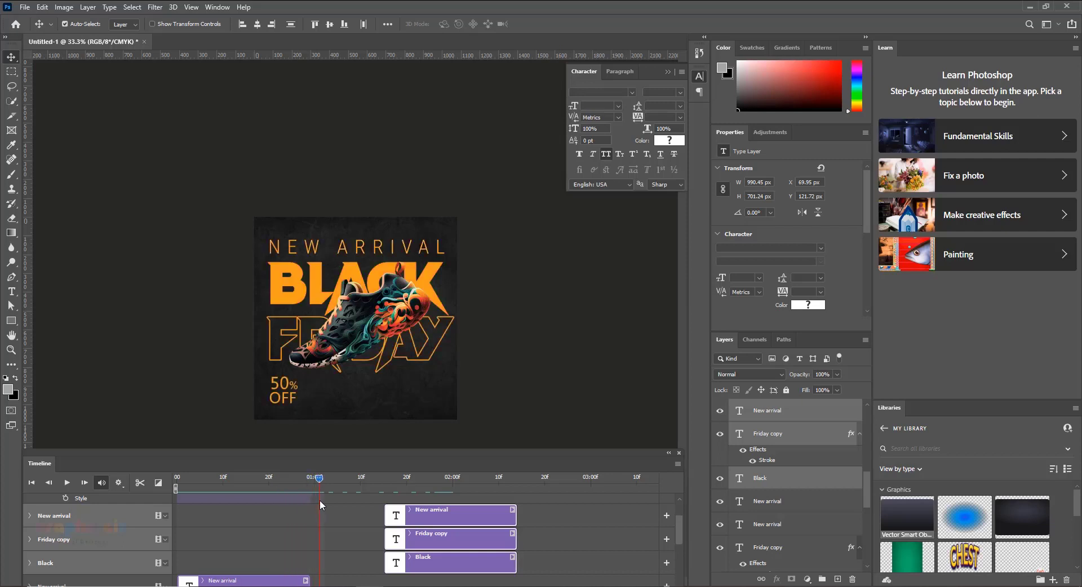
Shift the three duplicated headline clips close to the third shoe clip's start and bring the playhead to that point
scroll(402, 551, up, 2)
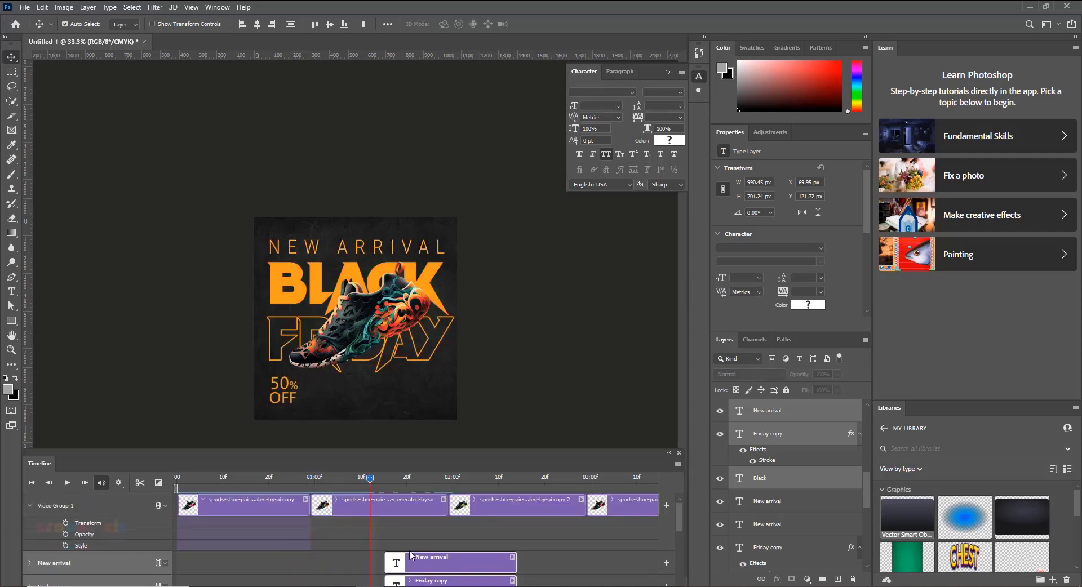
scroll(413, 555, down, 1)
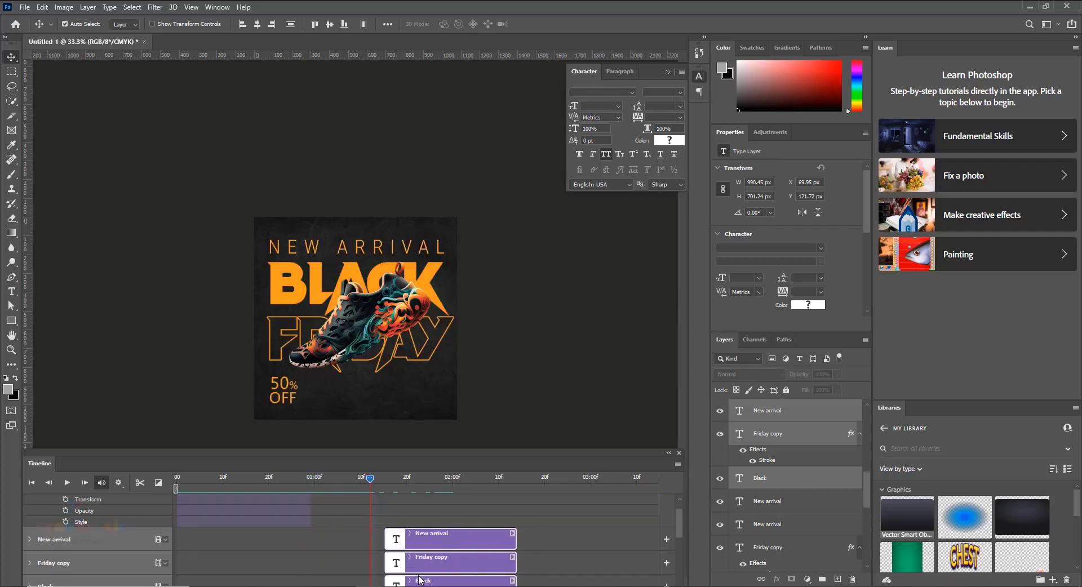
drag(425, 563, 481, 560)
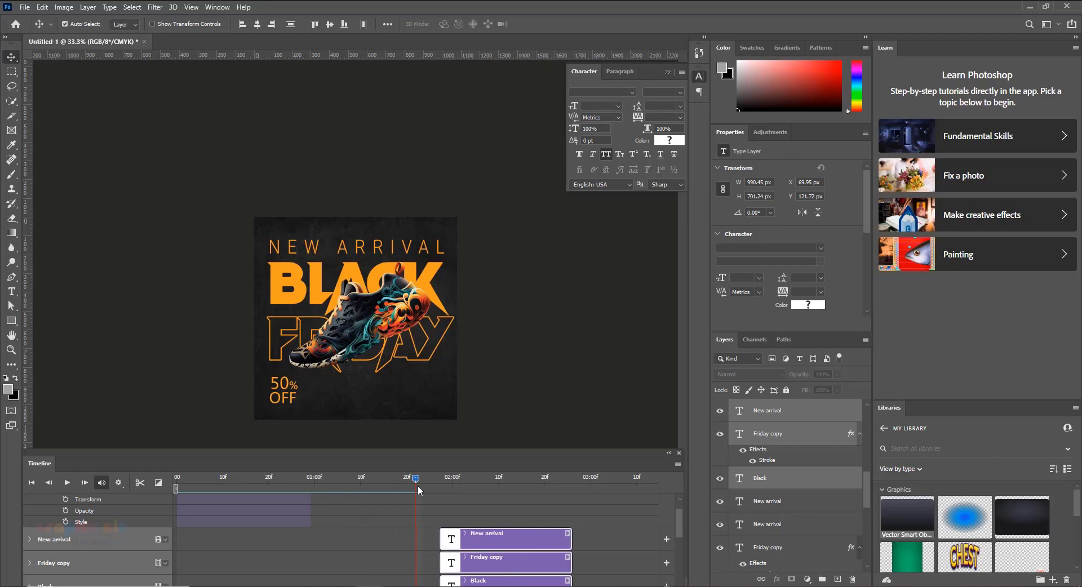
drag(417, 485, 449, 479)
scroll(456, 521, up, 1)
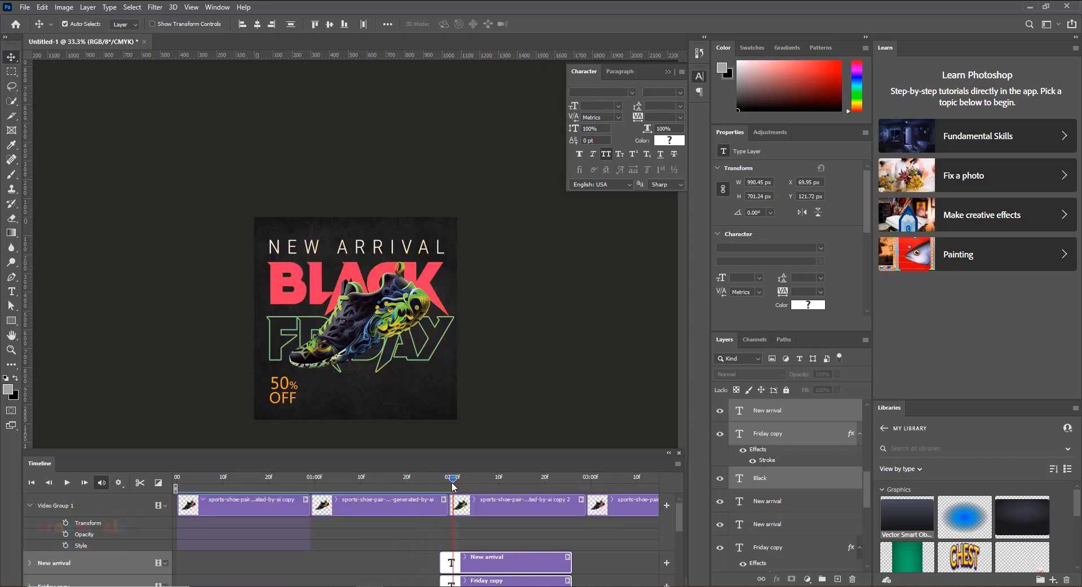
Reselect the duplicated New arrival, Friday copy and Black clips and align their starts with the start of the third shoe clip
click(492, 574)
scroll(521, 545, down, 1)
scroll(522, 545, down, 1)
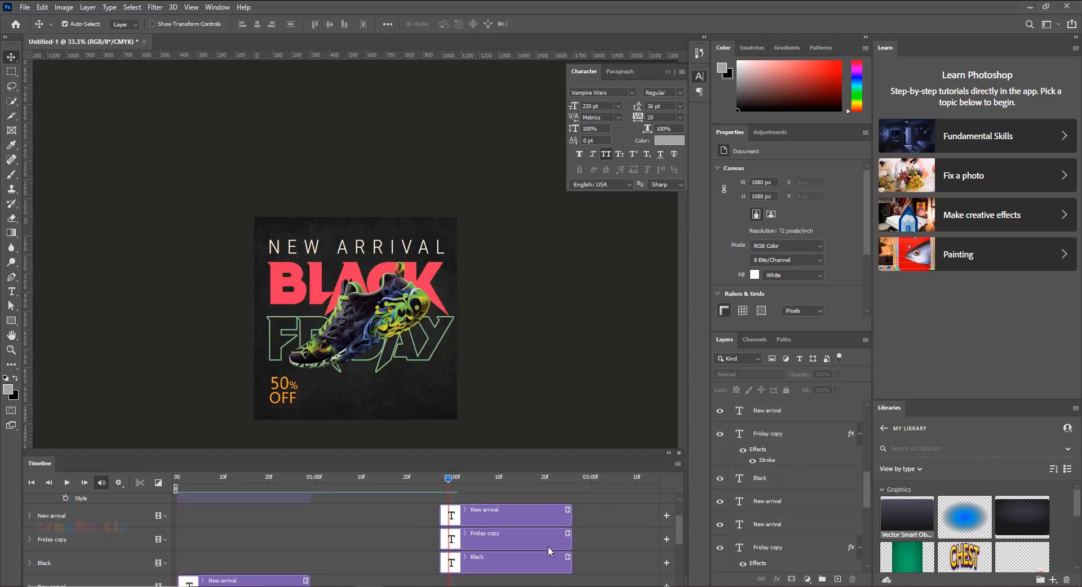
click(496, 516)
shift+click(478, 539)
shift+click(475, 563)
drag(472, 563, 481, 563)
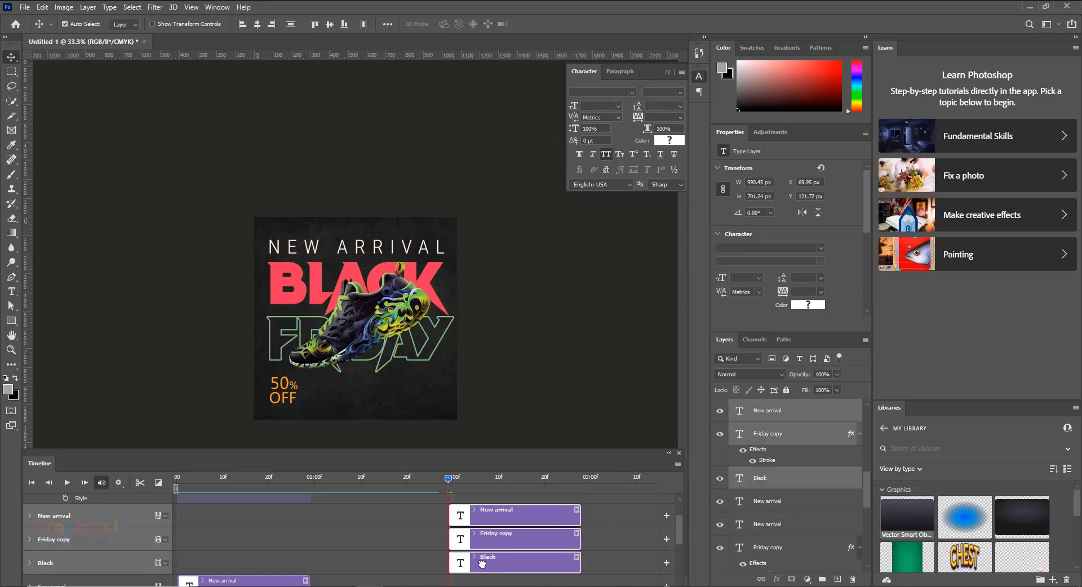
scroll(482, 563, up, 1)
Place the playhead inside the third shoe clip, select its Black text clip and toggle the layer's visibility to identify it
drag(449, 478, 475, 524)
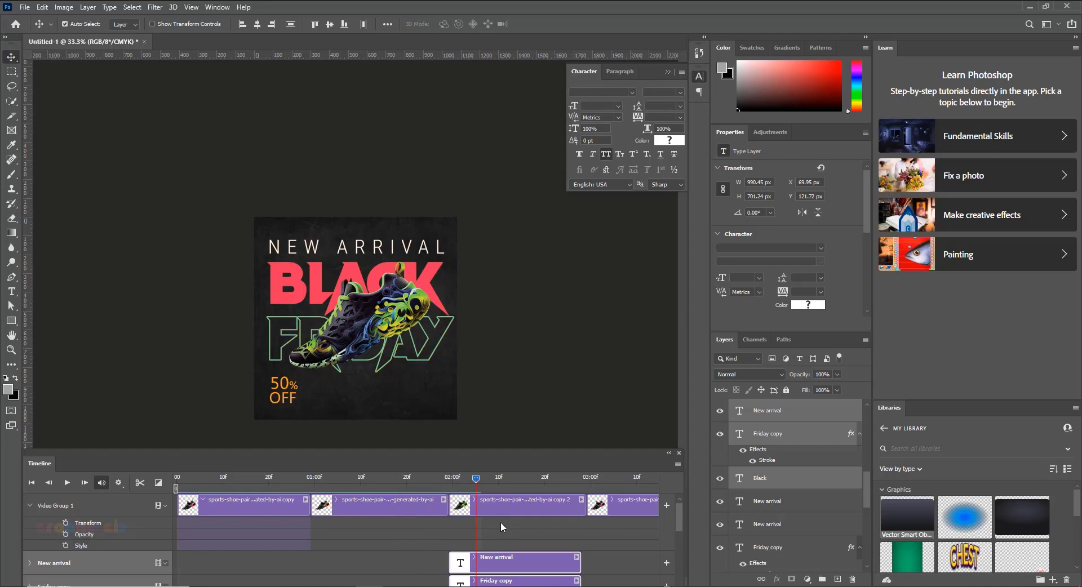
scroll(500, 522, down, 1)
scroll(495, 512, down, 3)
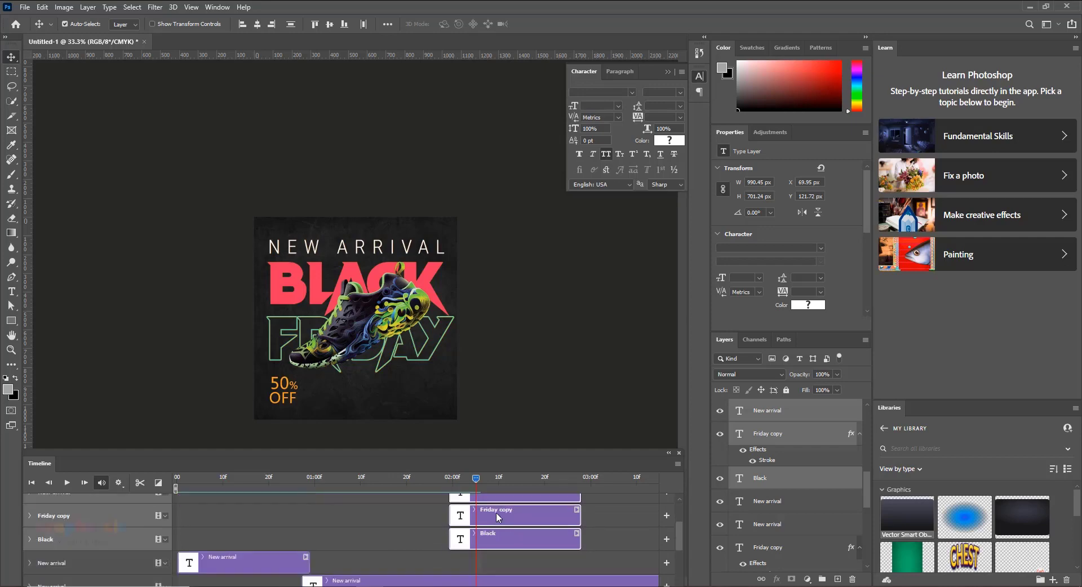
scroll(496, 512, up, 2)
scroll(484, 527, down, 2)
scroll(499, 540, up, 1)
click(501, 544)
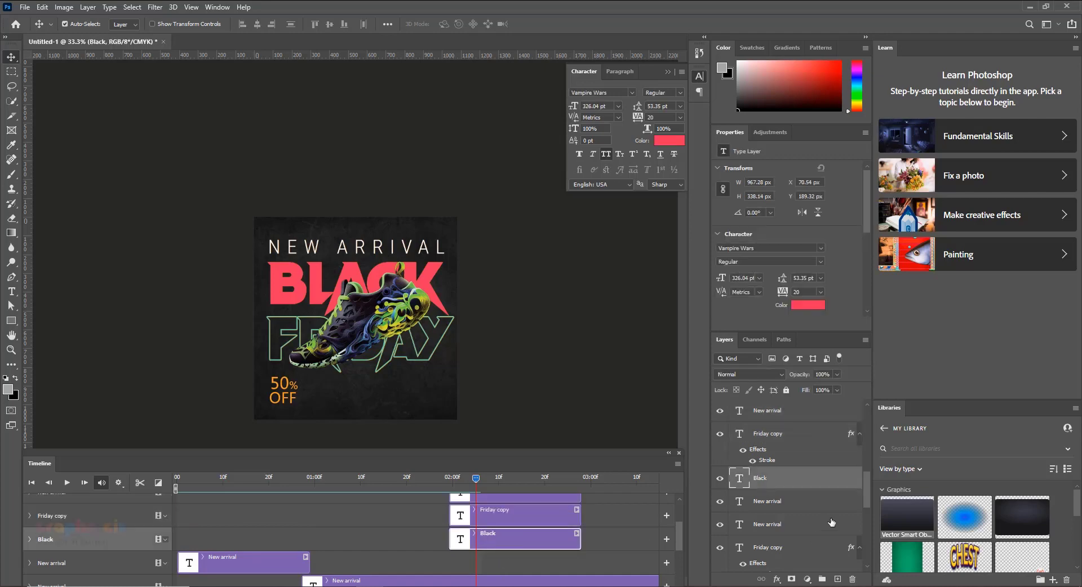
click(720, 479)
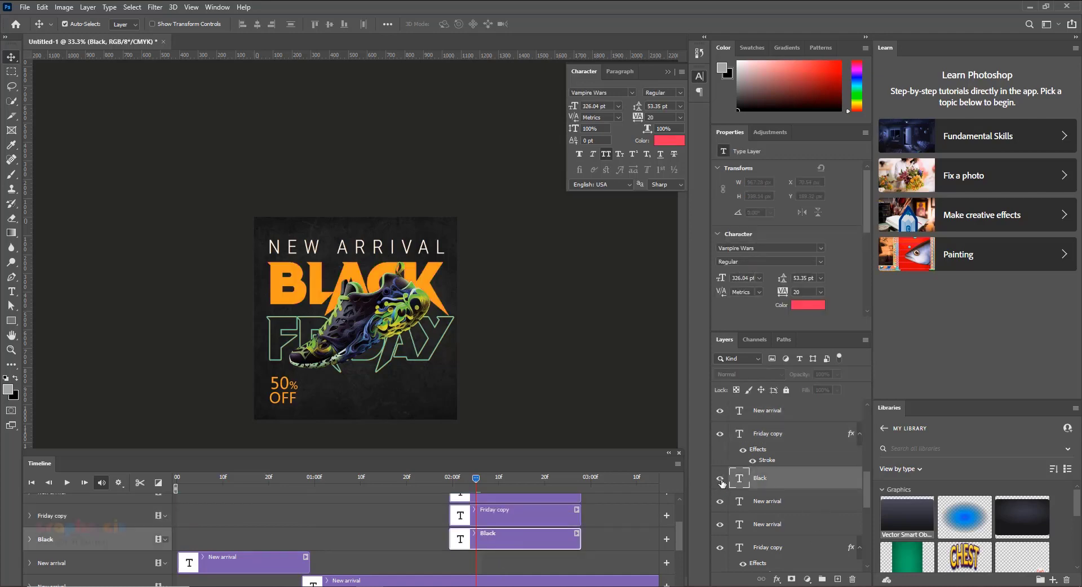
click(720, 479)
Add a green Color Overlay at 100% opacity to the third shoe's Black text layer
scroll(778, 545, up, 3)
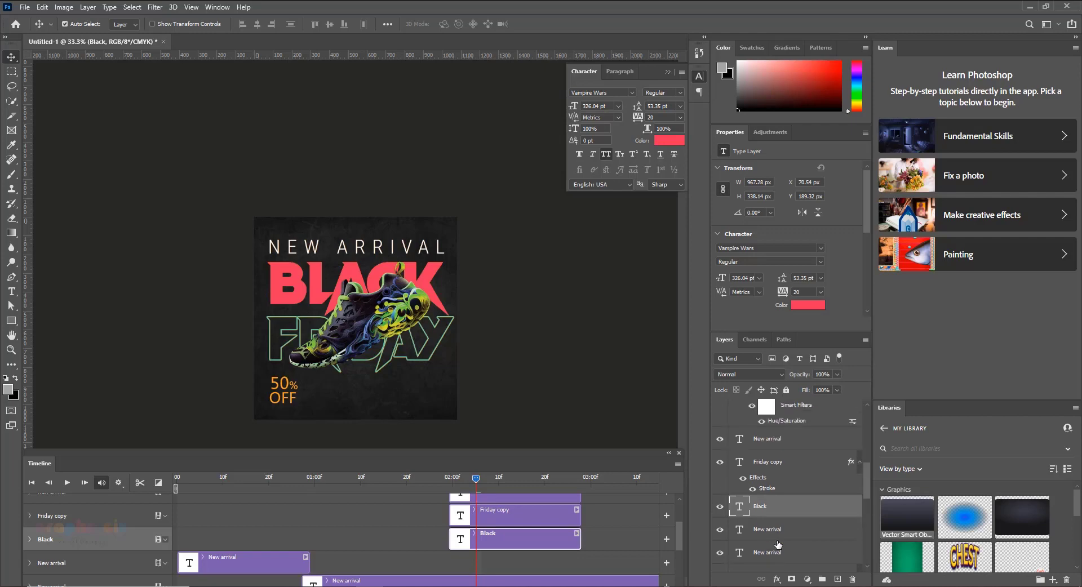
scroll(778, 545, down, 5)
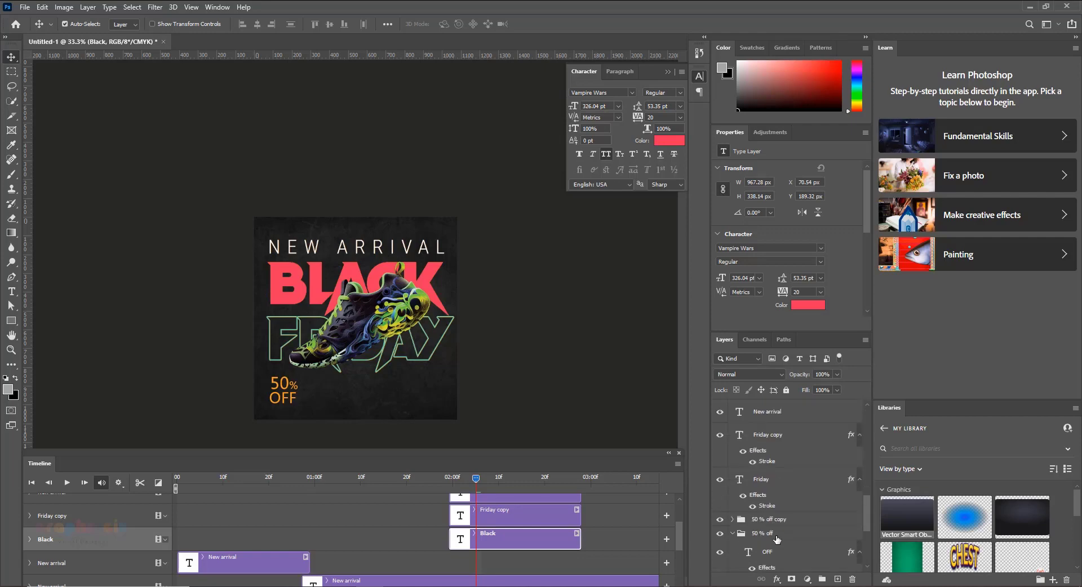
scroll(776, 540, up, 3)
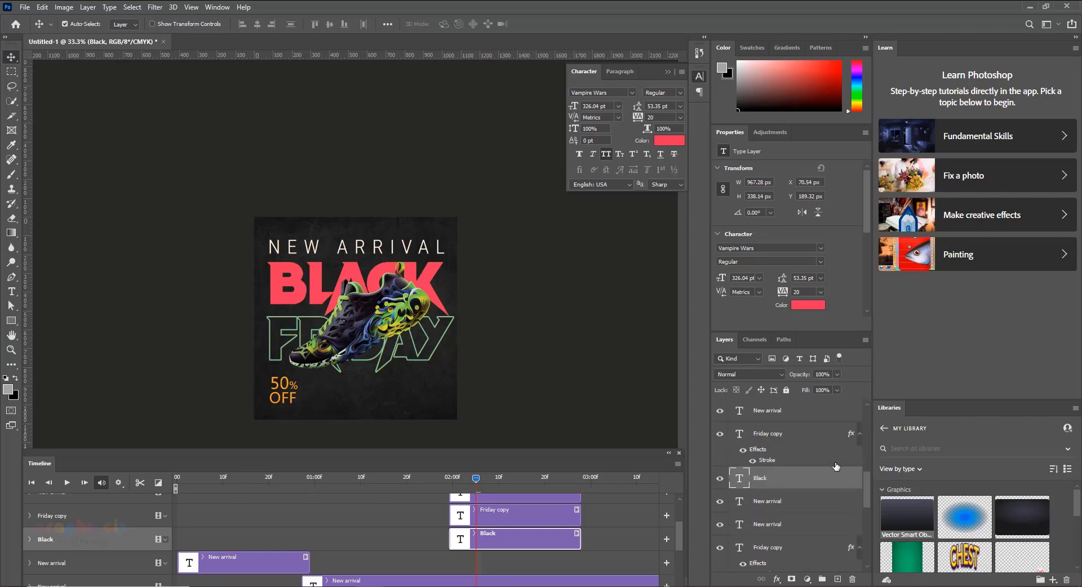
double_click(836, 470)
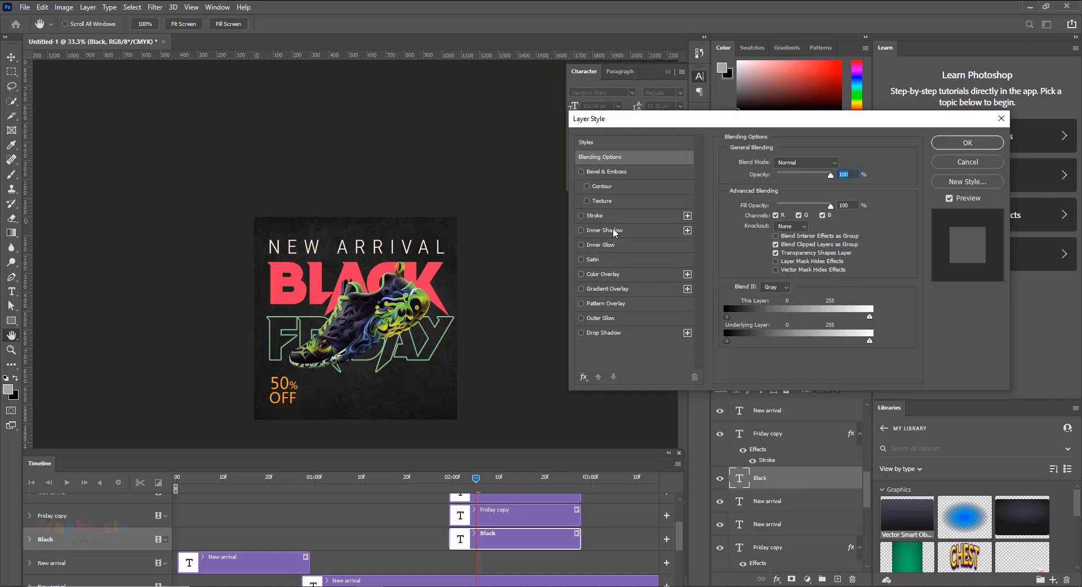
click(602, 274)
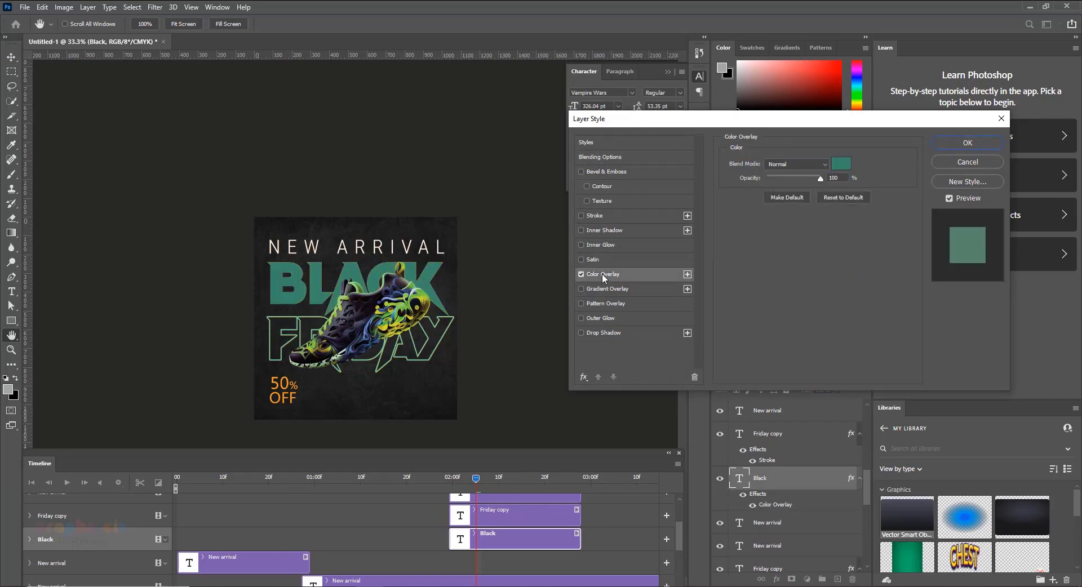
click(967, 143)
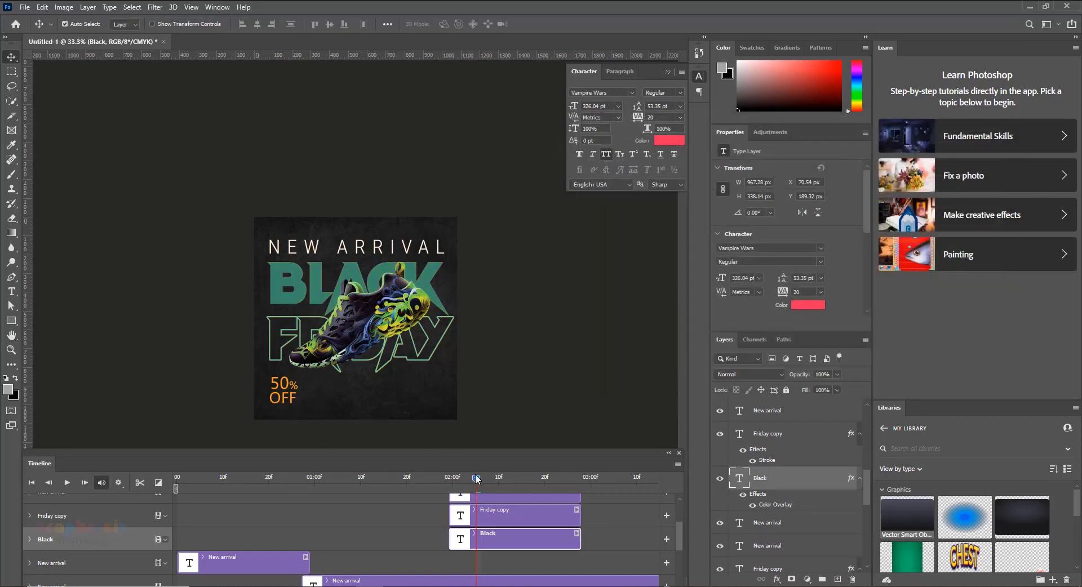
Scrub between the second and third shoe clips to compare the headline and discount text colours
drag(476, 480, 316, 499)
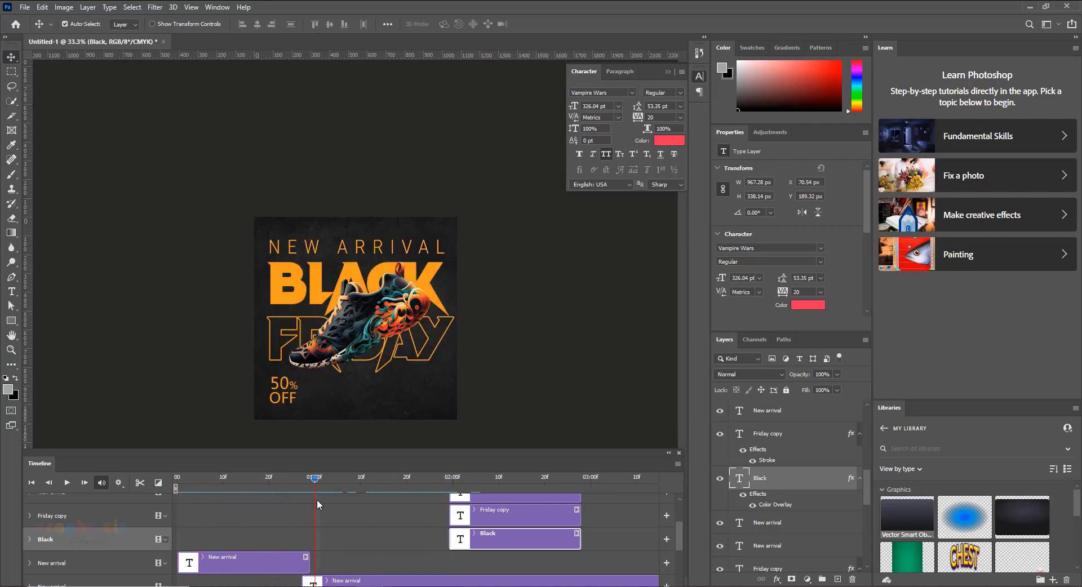
drag(433, 507, 464, 508)
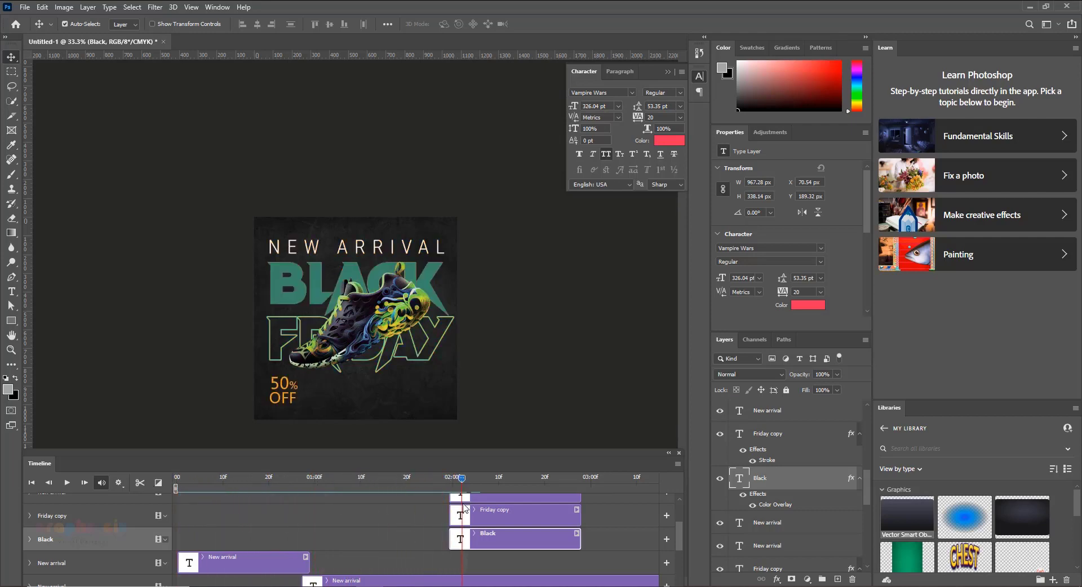
scroll(391, 530, down, 5)
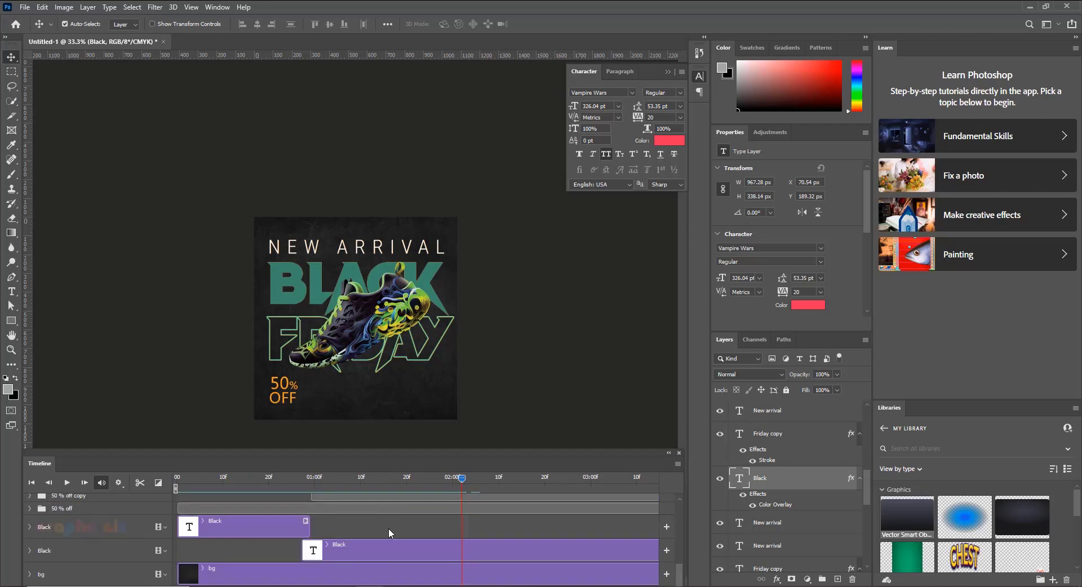
Duplicate the 50 % off group and move the duplicate above the 50 % off copy group
click(282, 399)
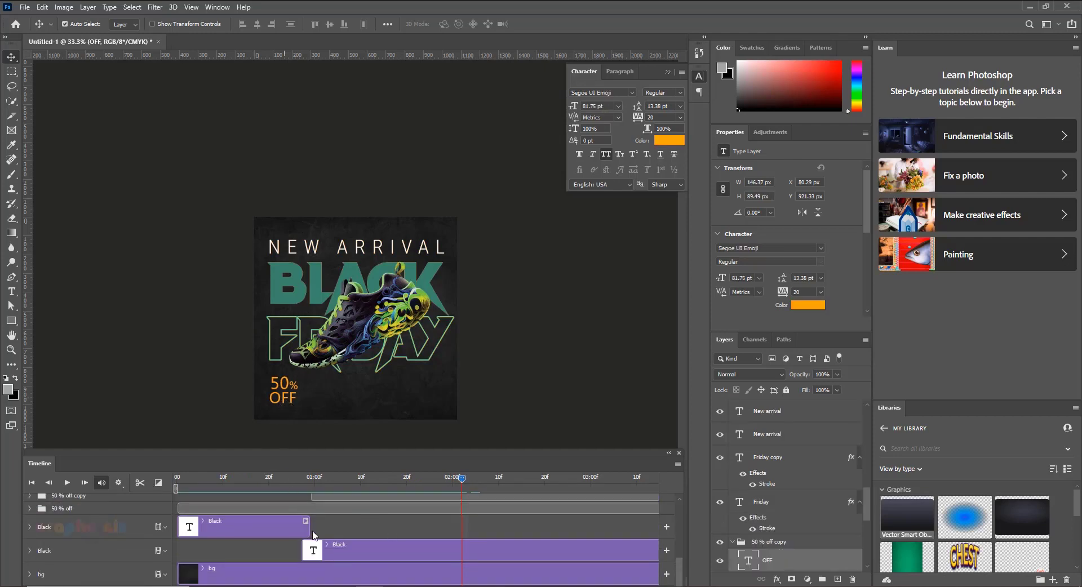
scroll(344, 517, up, 1)
click(344, 518)
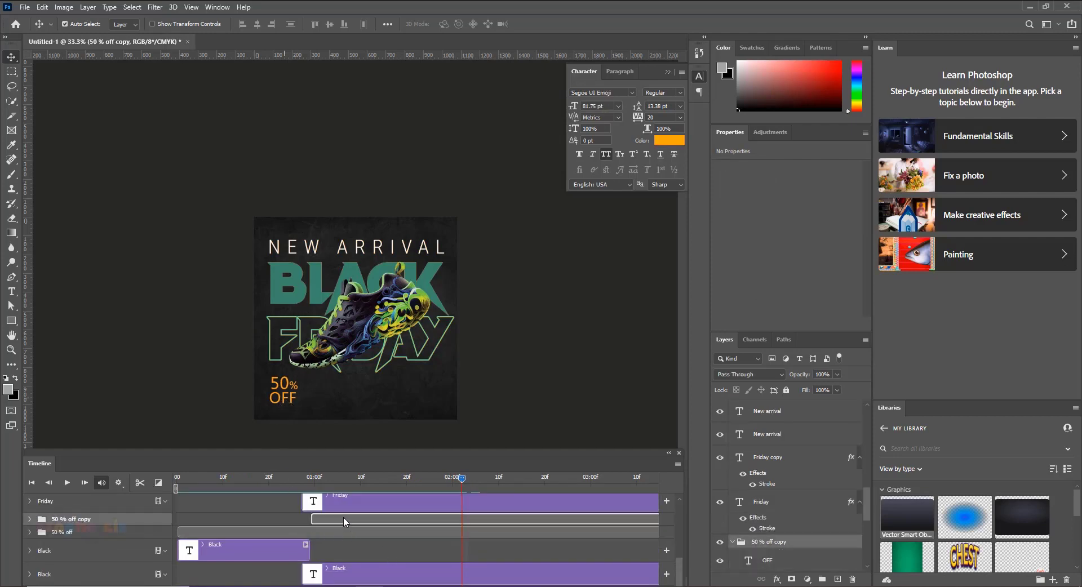
click(98, 530)
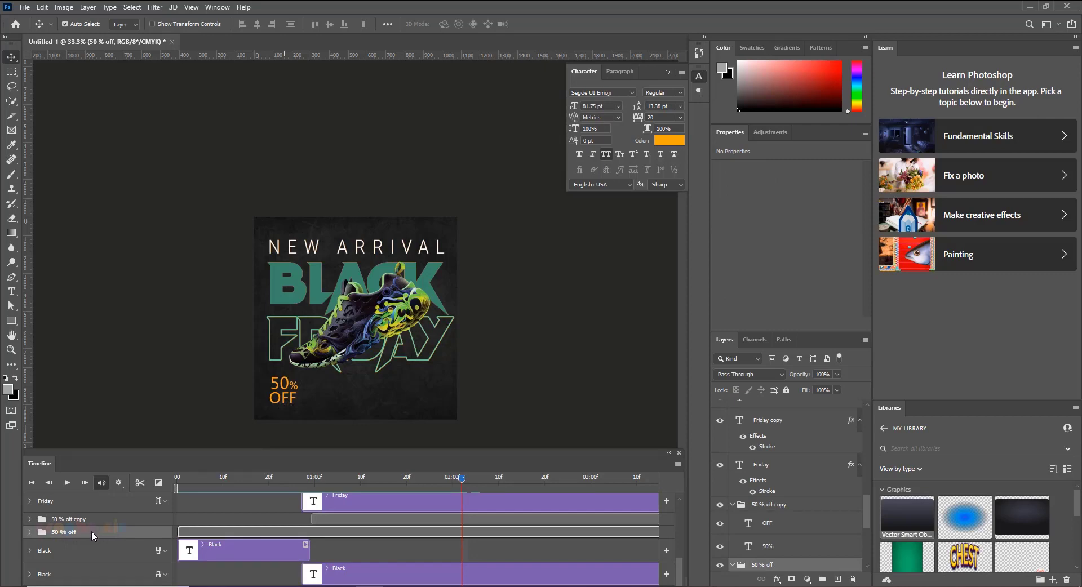
key(ctrl+j)
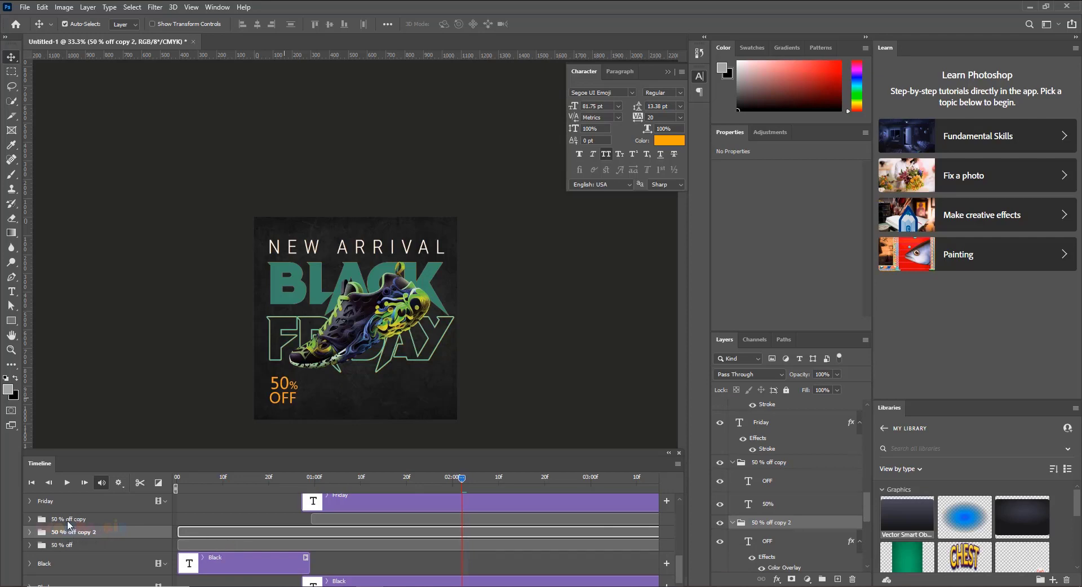
drag(761, 522, 747, 459)
Shift the 50 % off copy 2 group's bar so that it starts with the third shoe clip
drag(197, 525, 477, 525)
scroll(473, 537, up, 5)
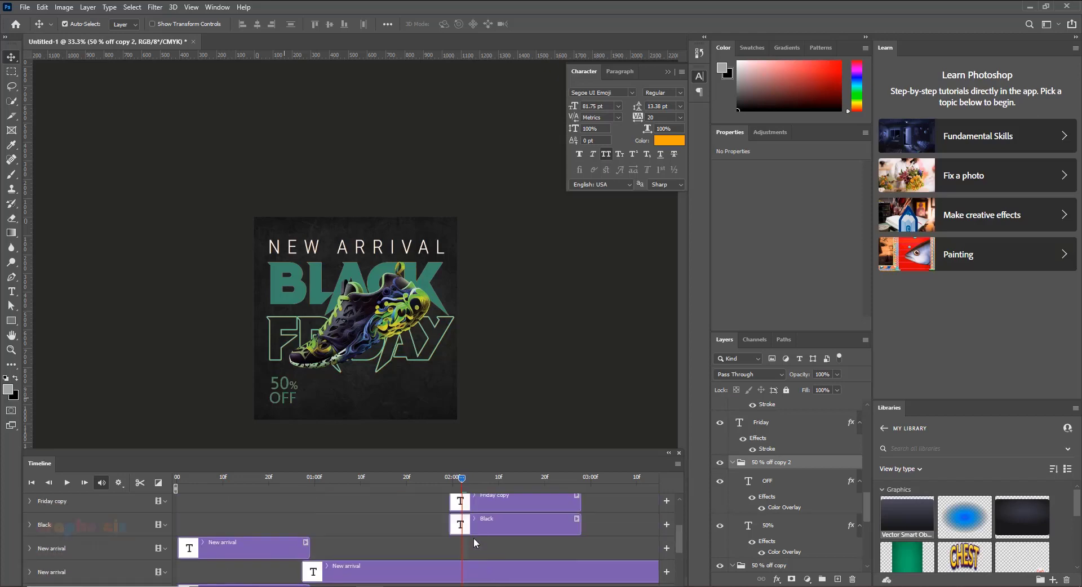
drag(460, 479, 449, 479)
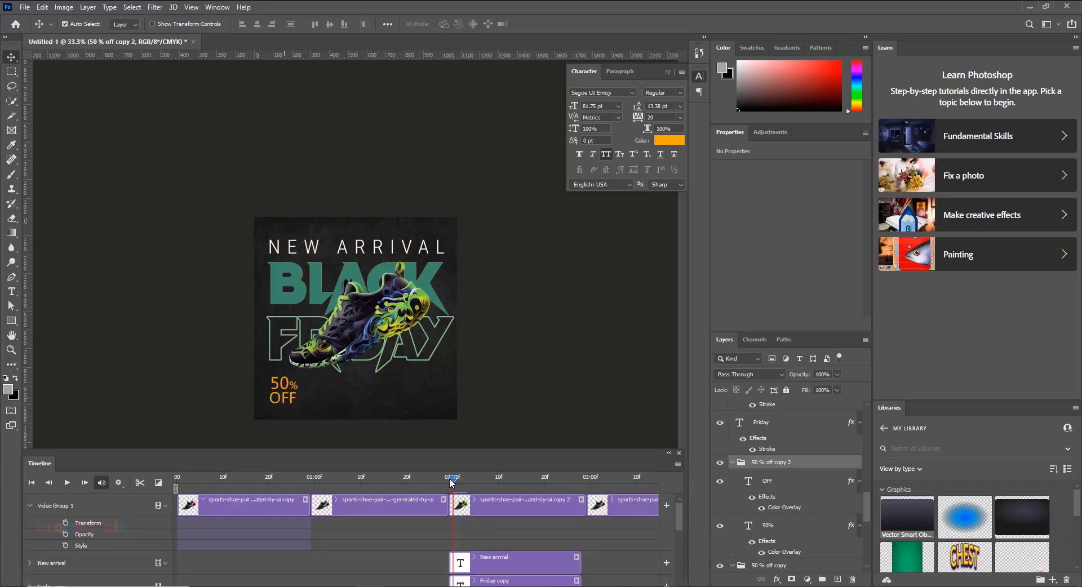
scroll(478, 536, down, 5)
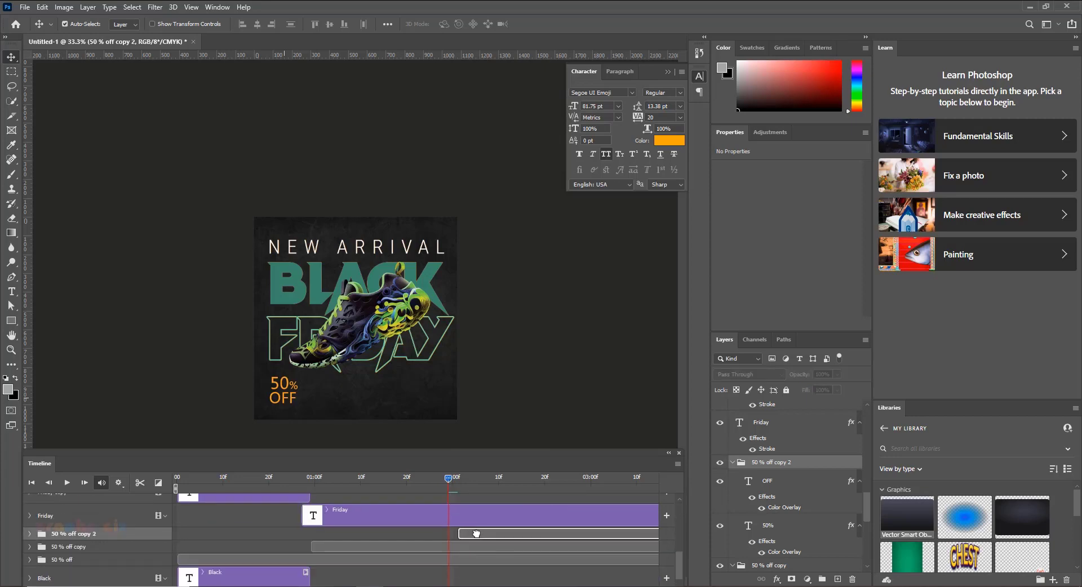
drag(478, 535, 464, 535)
Play the animation from the start to check the green headline and discount text on the third shoe
drag(445, 477, 153, 478)
key(space)
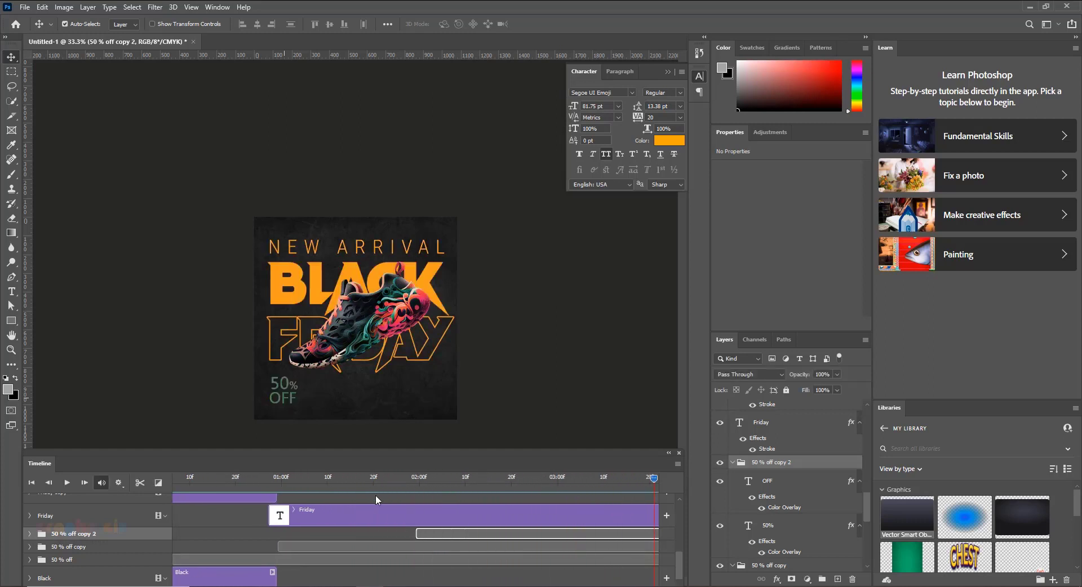
scroll(354, 506, right, 1)
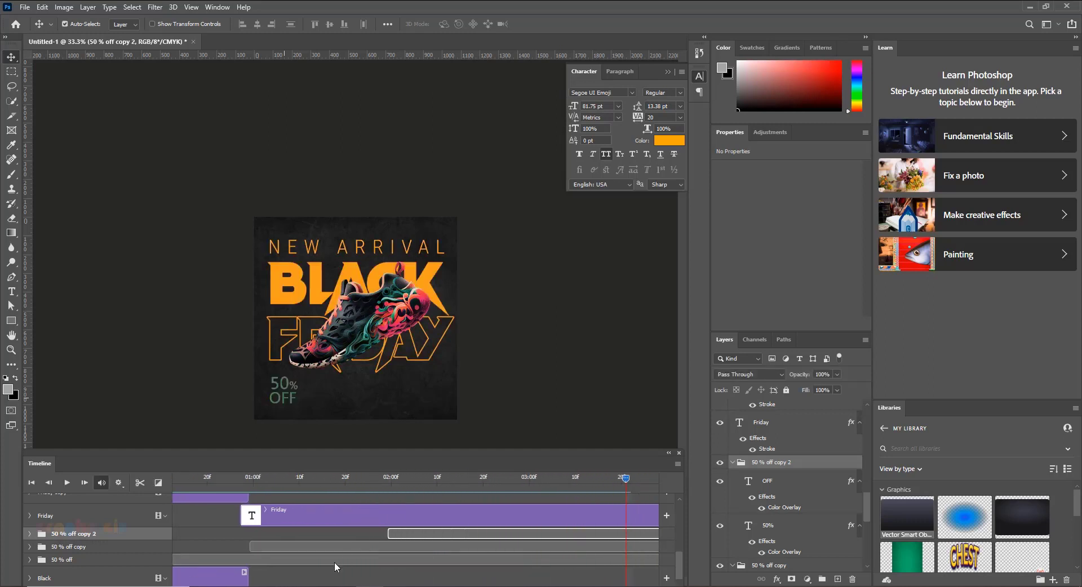
scroll(312, 516, down, 2)
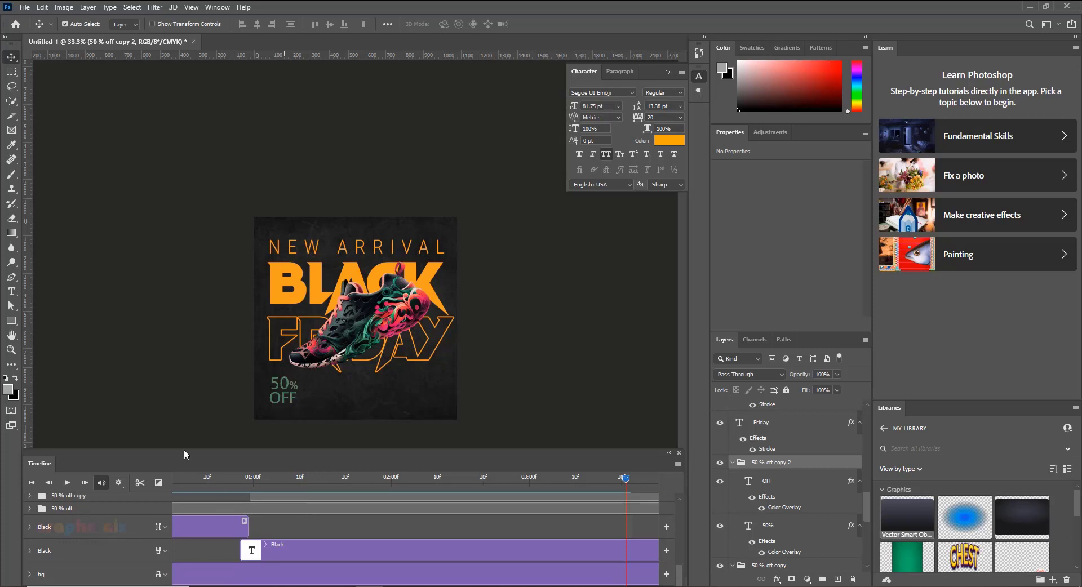
Enlarge the Timeline panel, zoom out to show the whole sequence and return the playhead to the start
drag(184, 449, 184, 387)
drag(214, 545, 204, 546)
scroll(347, 481, up, 5)
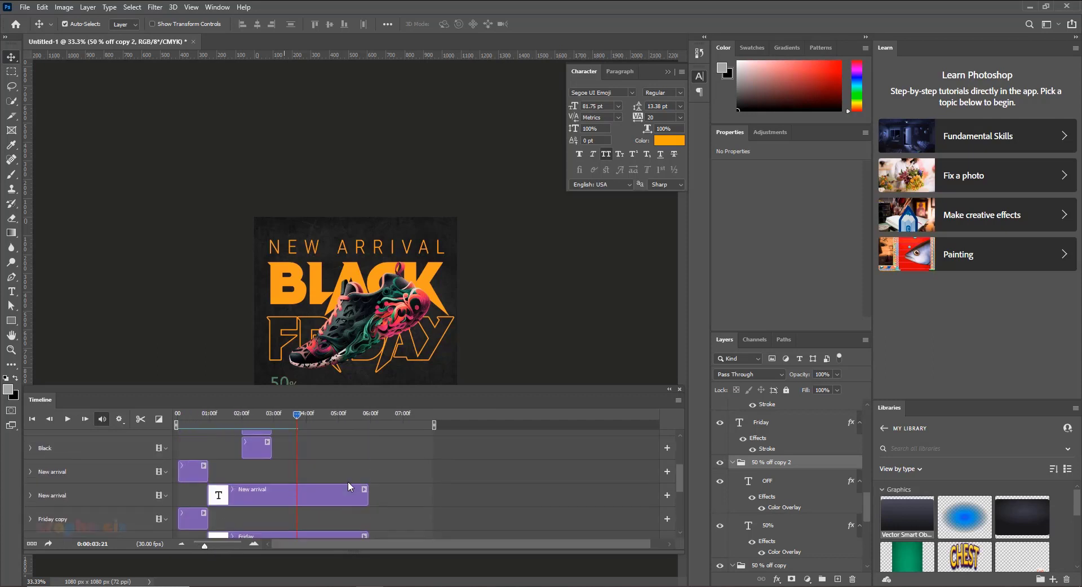
drag(297, 415, 148, 421)
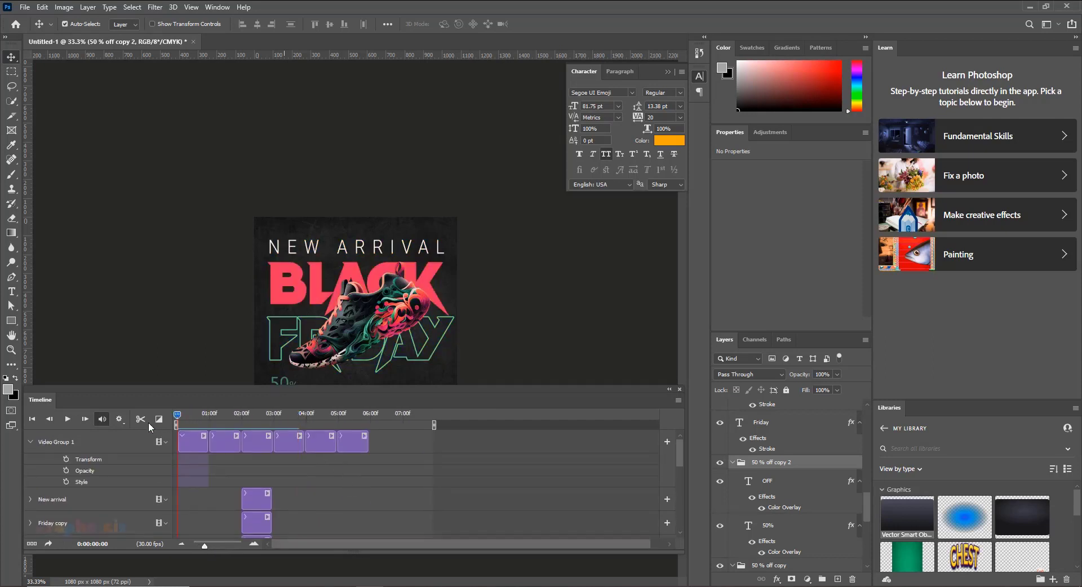
Play the animation and scrub around the end of the third shoe clip to examine how the text colours change
key(space)
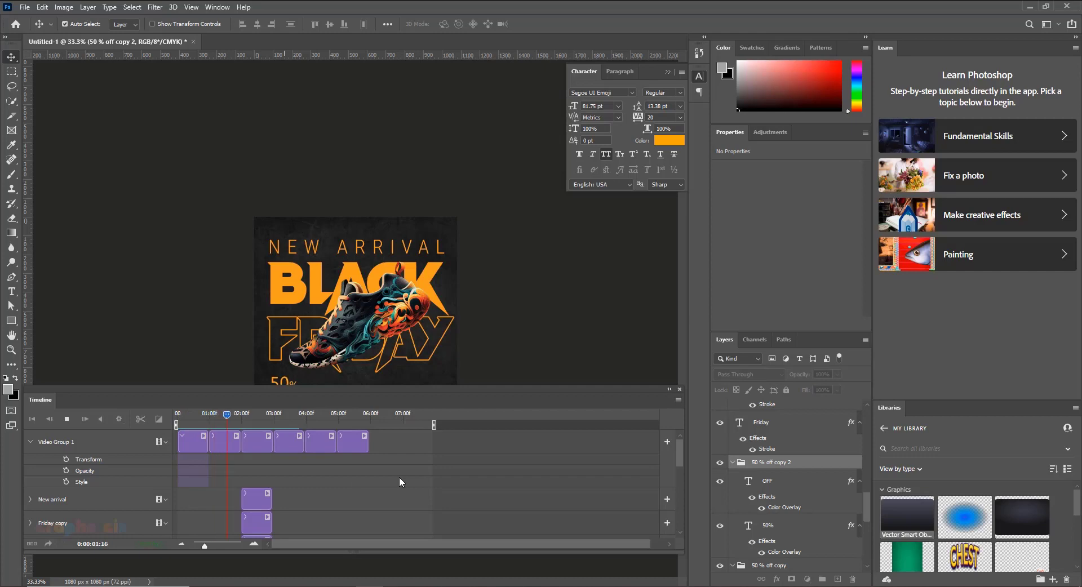
key(space)
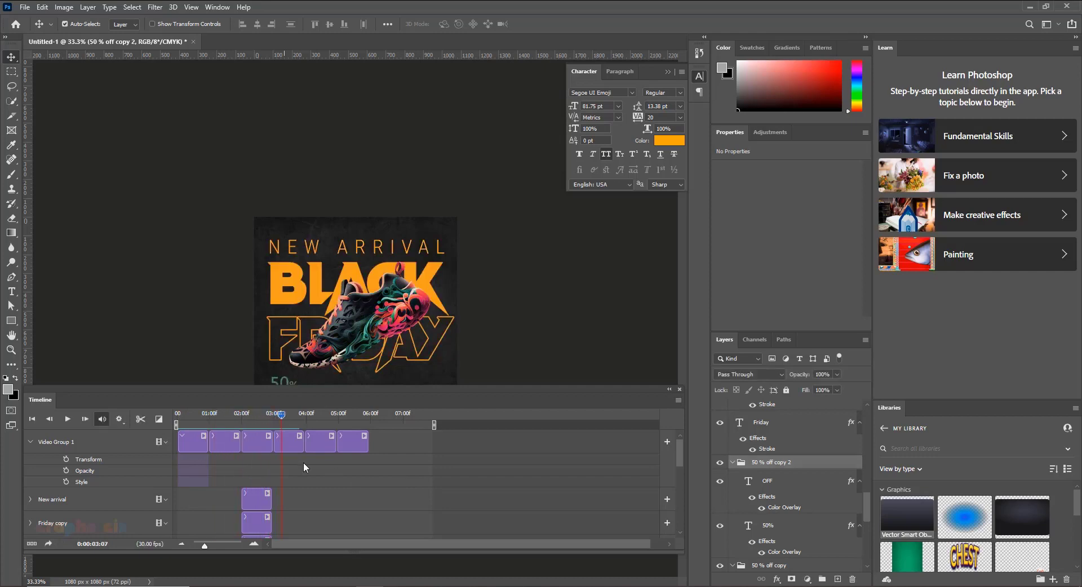
drag(290, 418, 177, 428)
key(space)
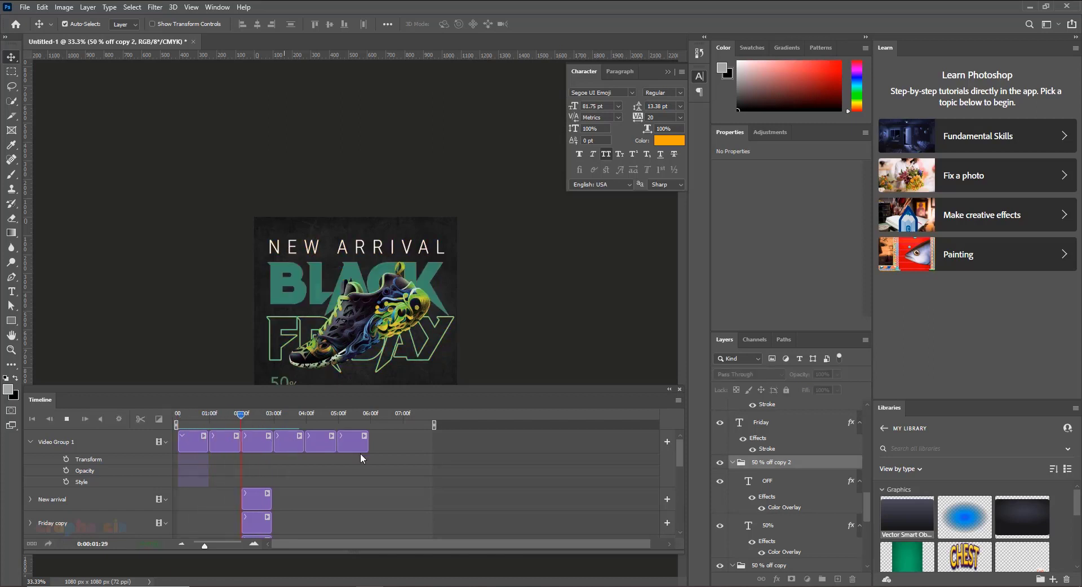
key(space)
drag(251, 417, 277, 434)
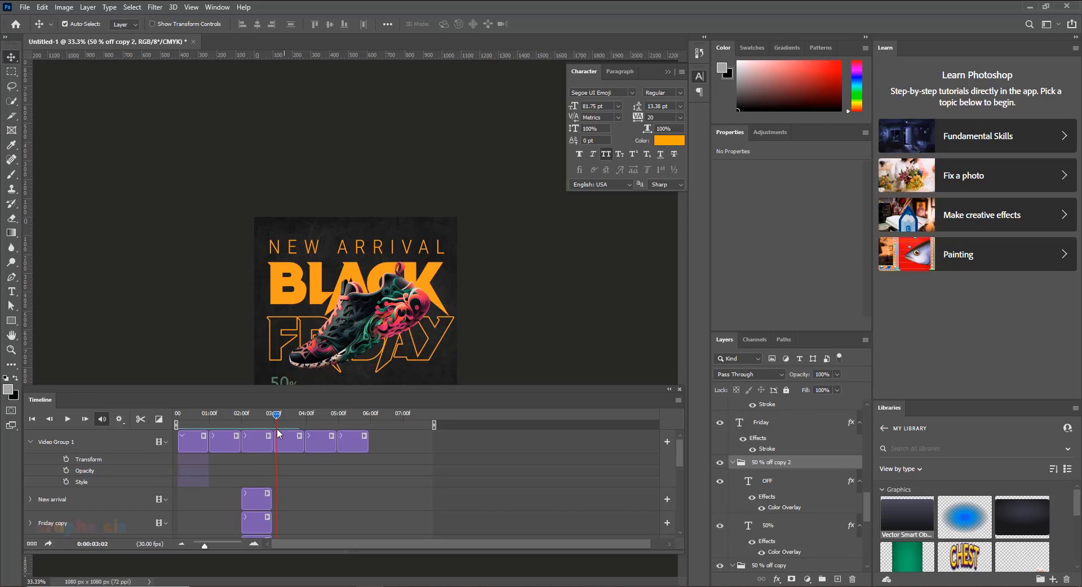
scroll(309, 499, down, 2)
scroll(310, 493, up, 2)
mouse_move(276, 416)
mouse_down()
mouse_move(343, 421)
mouse_move(271, 435)
mouse_up()
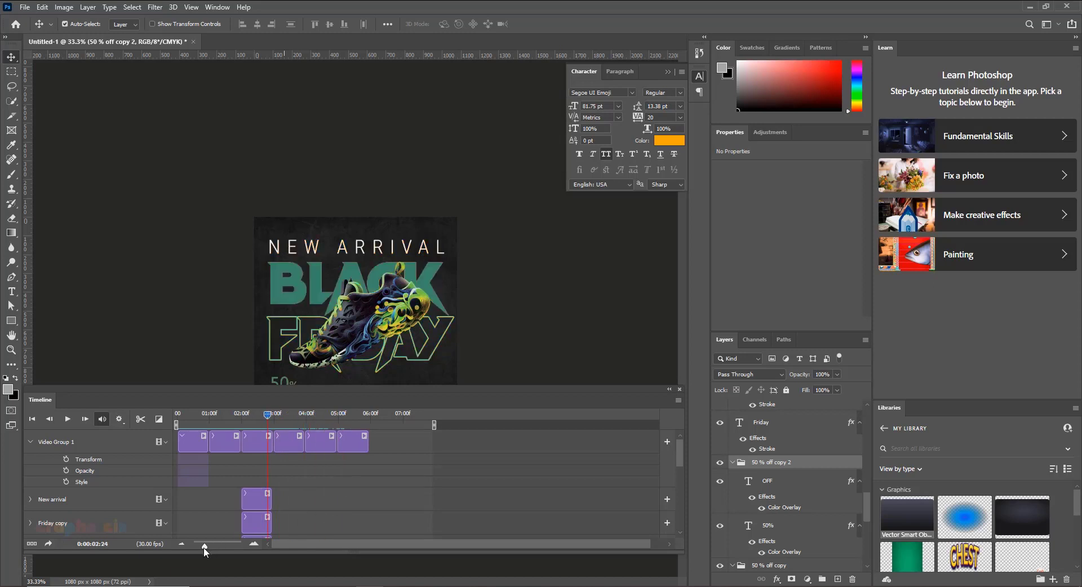
Try to extend the third shoe's New arrival, Friday copy and Black text clips slightly past the end of its clip
drag(204, 545, 212, 545)
drag(416, 416, 430, 417)
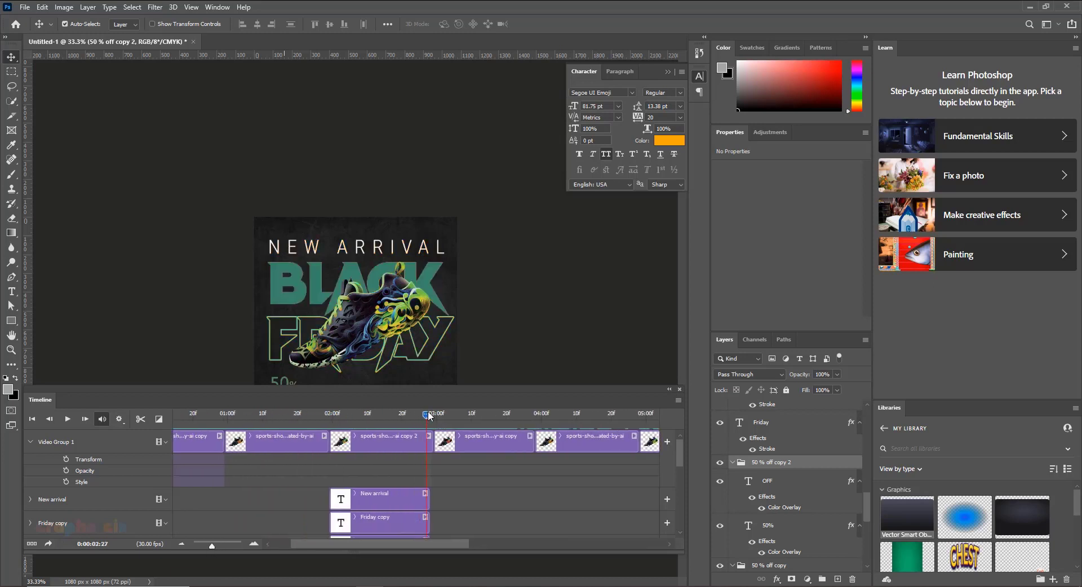
scroll(456, 473, down, 5)
scroll(456, 472, up, 4)
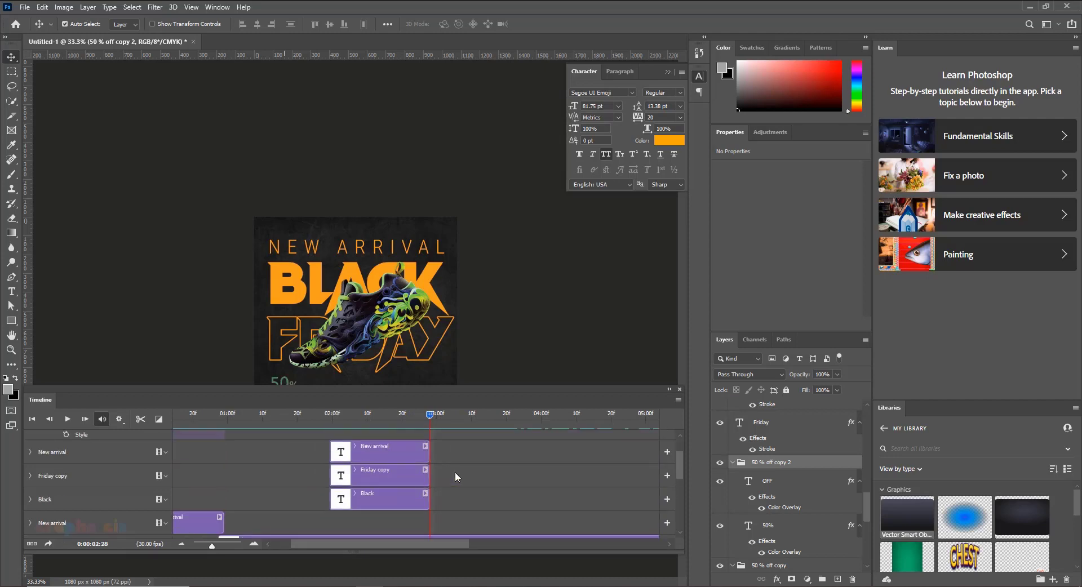
click(458, 482)
click(414, 482)
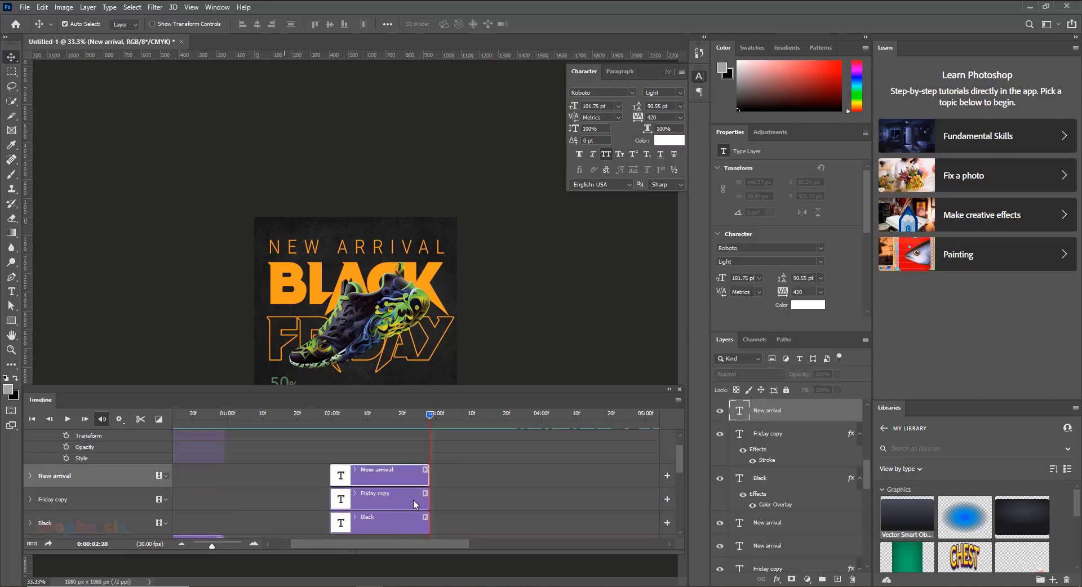
shift+click(416, 502)
shift+click(418, 526)
drag(427, 526, 443, 476)
click(488, 477)
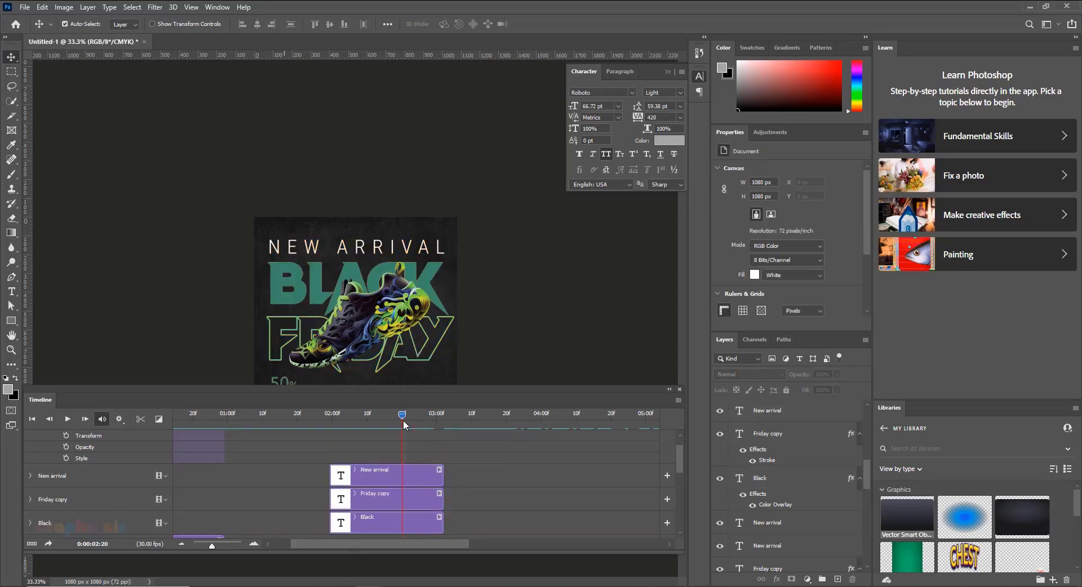
Check playback around the extended text clips and undo their extension
key(space)
key(space)
drag(487, 413, 433, 425)
scroll(394, 458, up, 1)
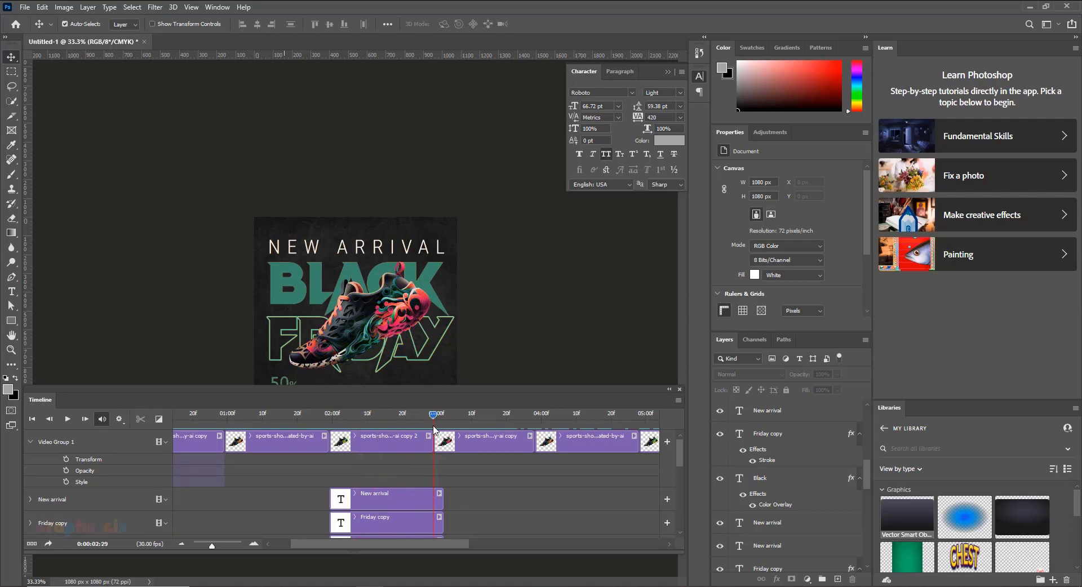
key(ctrl+z)
key(ctrl+z)
key(ctrl+z)
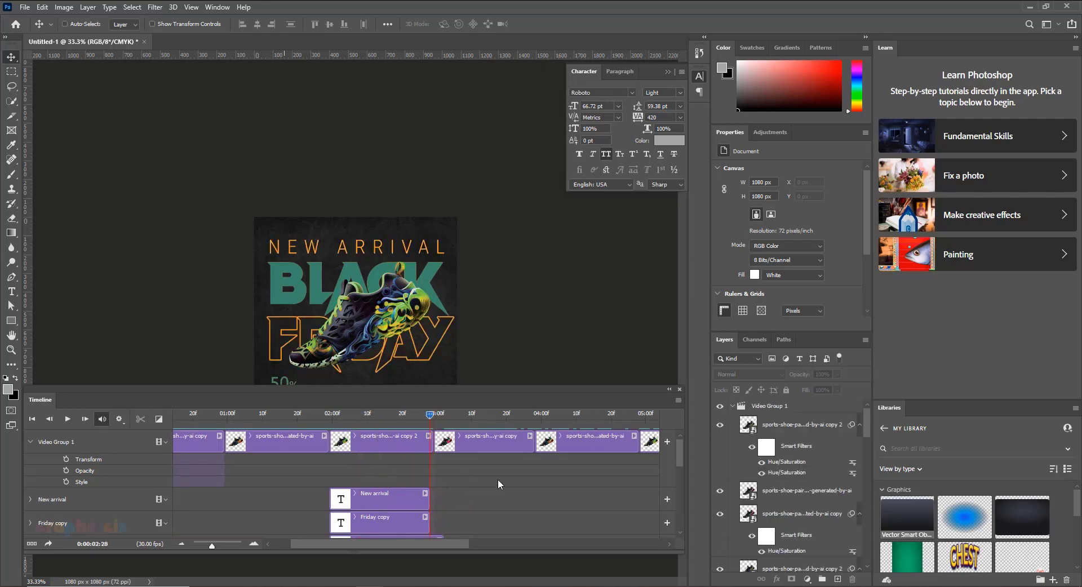
Extend the New arrival, Friday copy and Black text clips to the third shoe clip's end at 0:00:02:29
drag(331, 421, 434, 436)
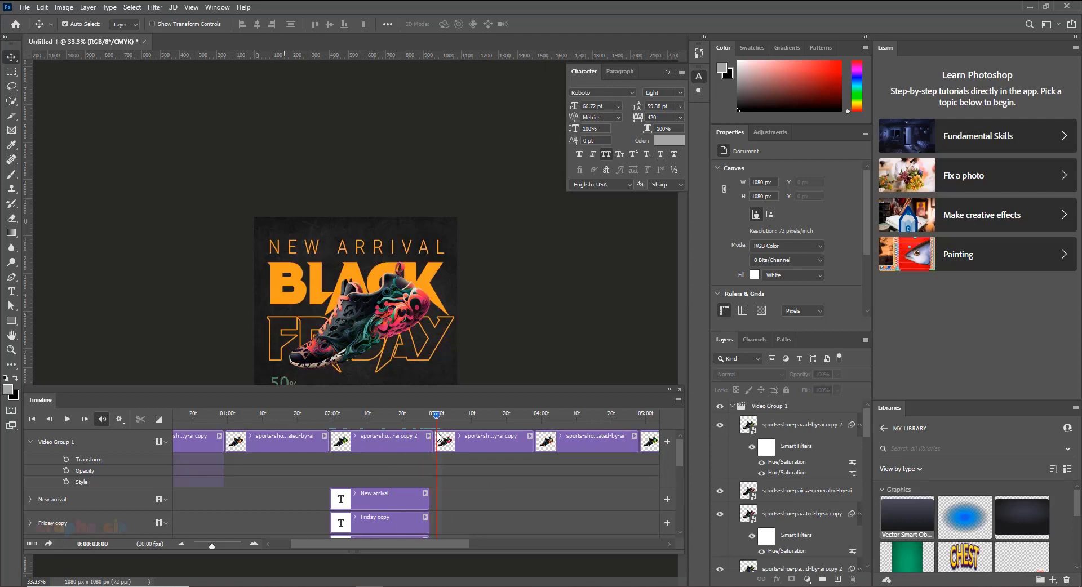
scroll(461, 495, down, 1)
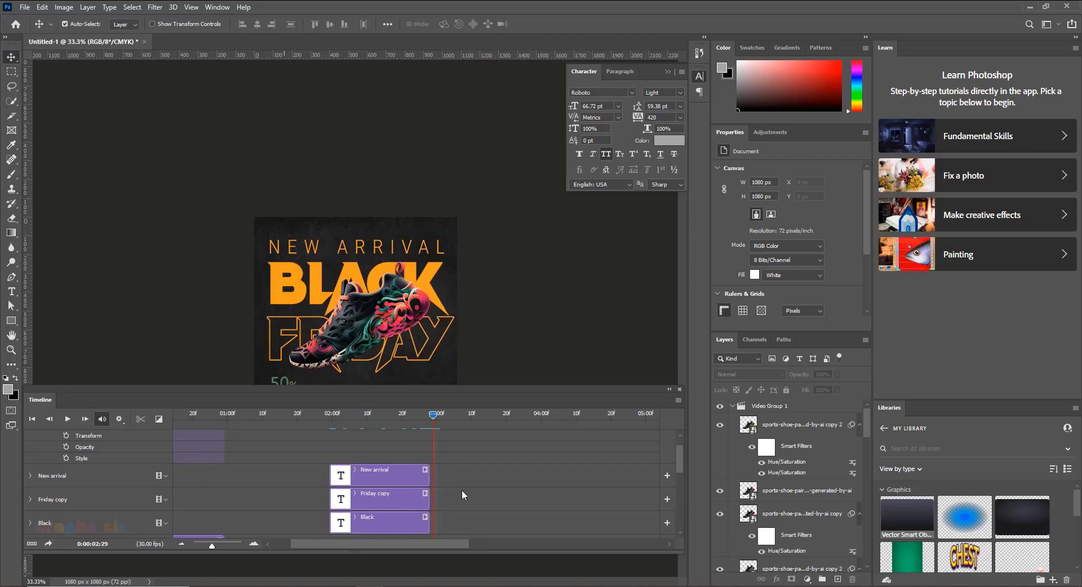
click(430, 479)
drag(431, 475, 433, 523)
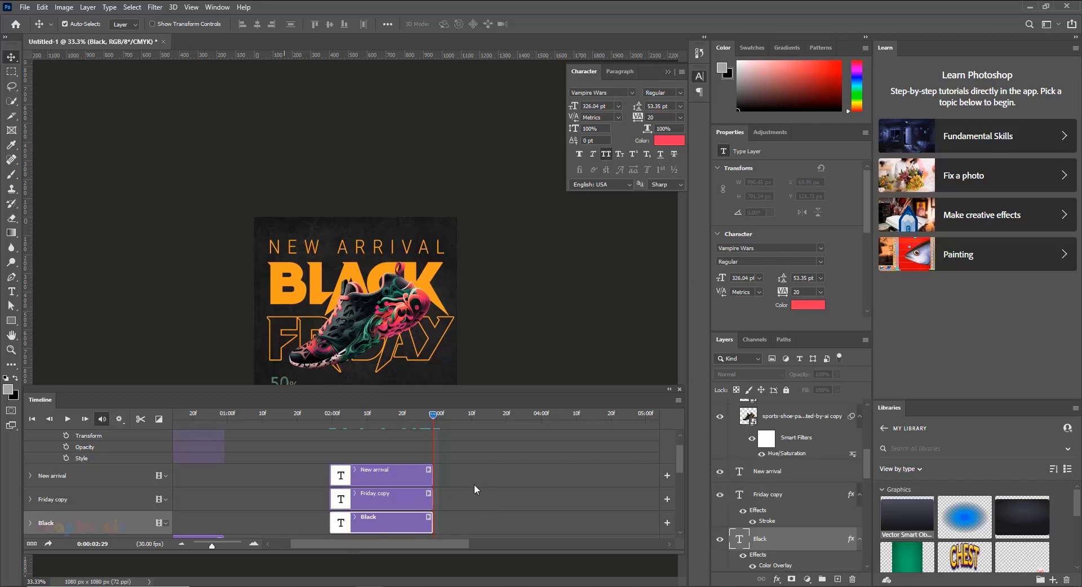
Try to shorten the 50 % off copy 2 group's bar to the end of the third shoe clip
scroll(474, 485, down, 4)
click(412, 469)
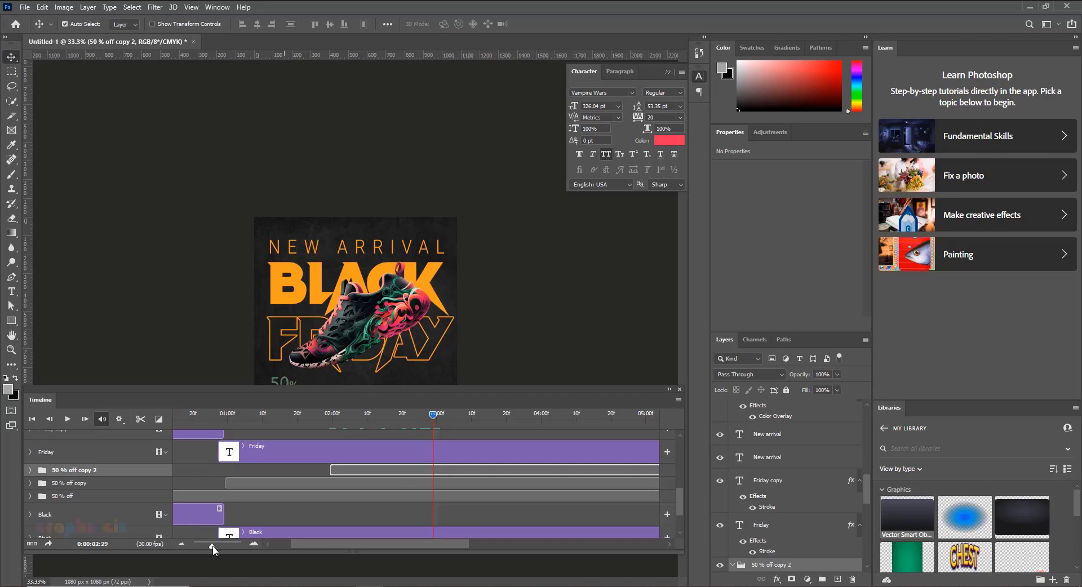
drag(212, 546, 205, 550)
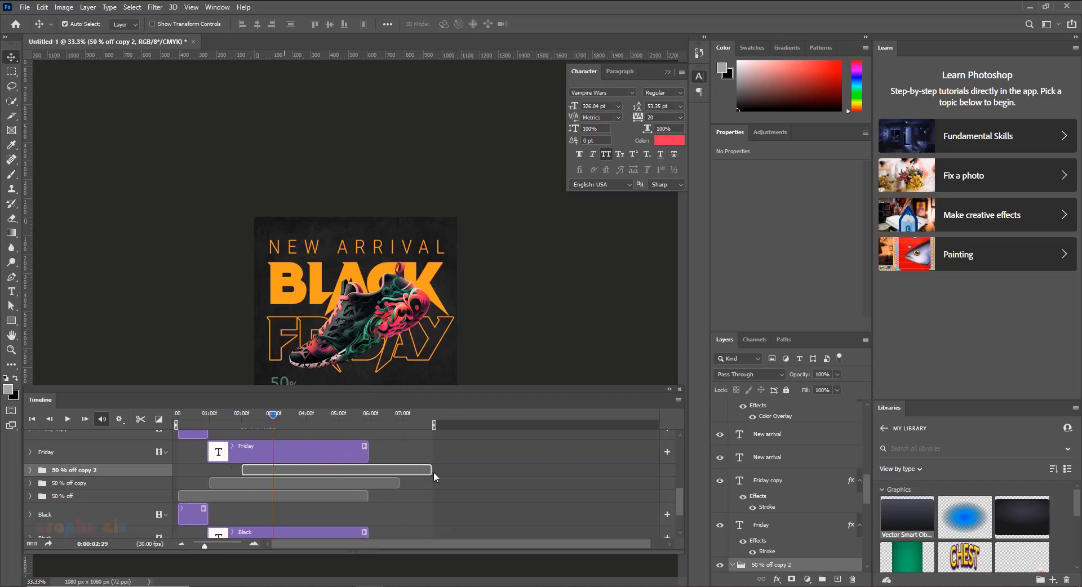
drag(431, 470, 295, 471)
drag(274, 472, 273, 471)
click(446, 481)
click(379, 473)
Play the animation from the start to check what shows after the last shoe clip
drag(272, 416, 115, 423)
key(space)
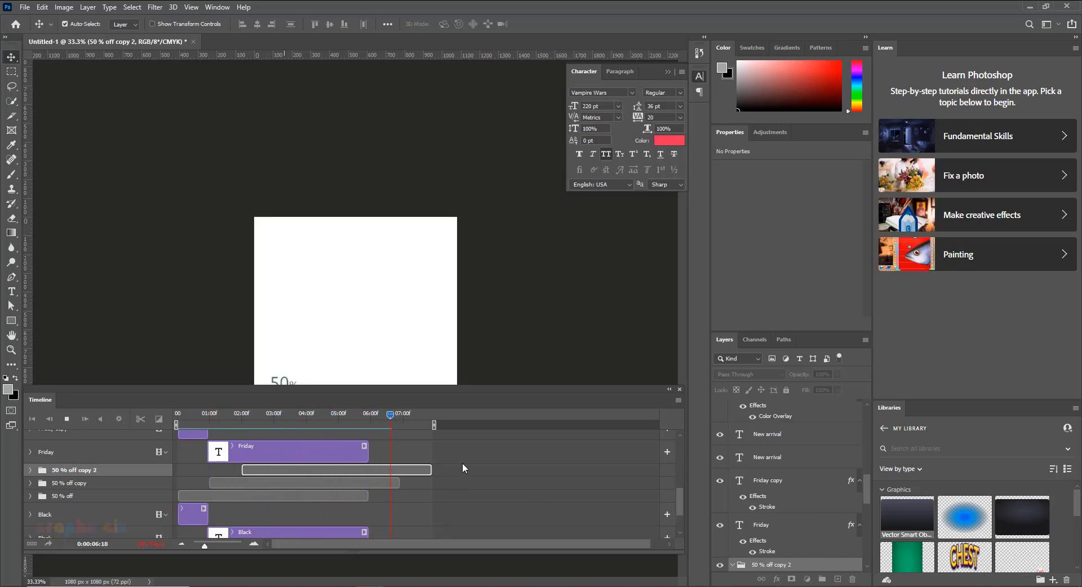
key(space)
Trim the OFF and 50% clips in the 50 % off copy 2 group to end with the last shoe clip at about 0:00:05:26
drag(373, 410, 371, 431)
scroll(415, 503, up, 5)
scroll(415, 501, up, 3)
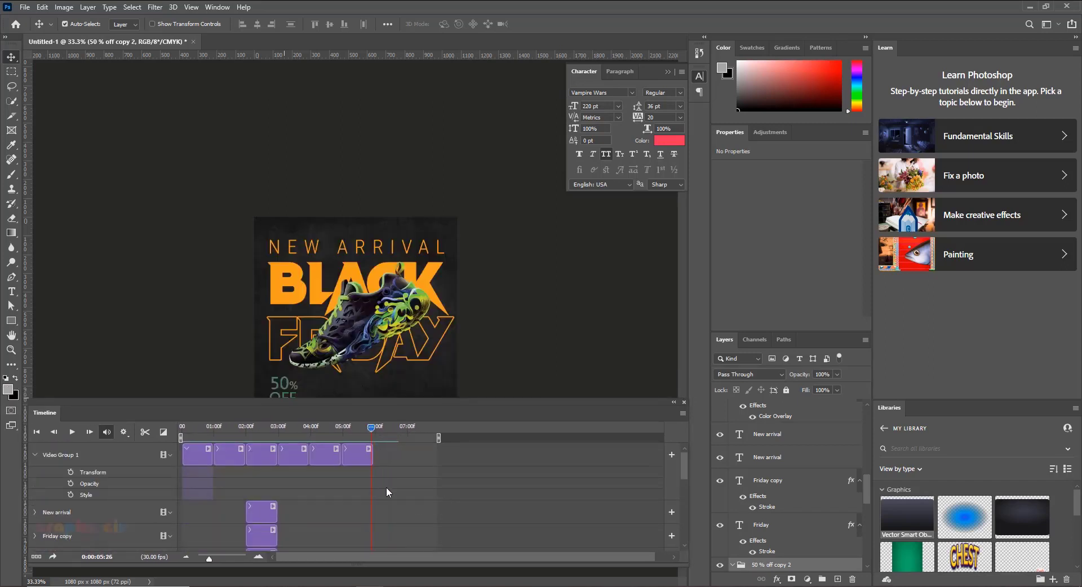
scroll(386, 487, down, 3)
scroll(385, 492, down, 5)
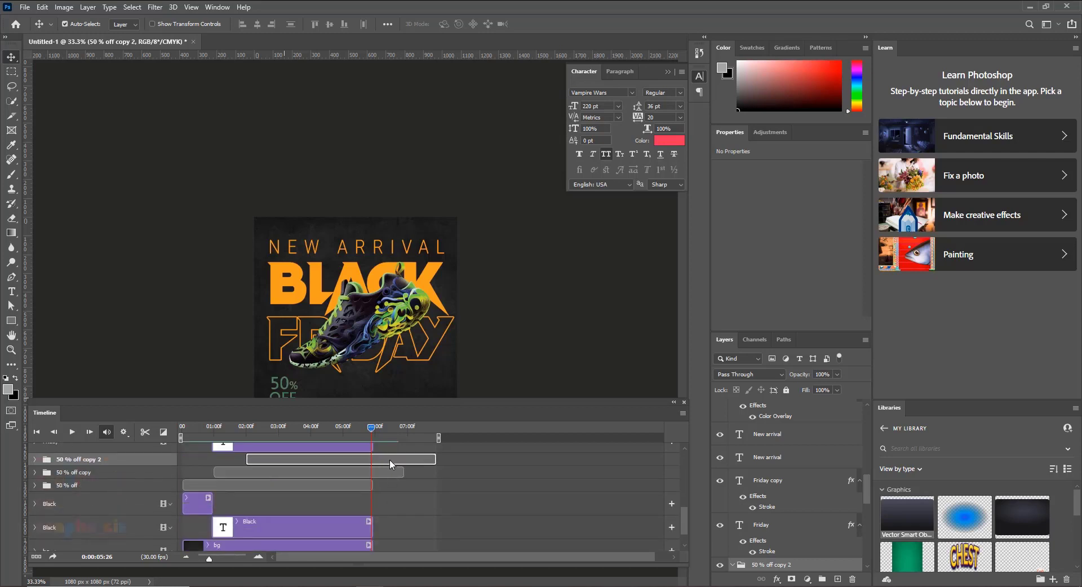
drag(434, 459, 374, 459)
click(35, 460)
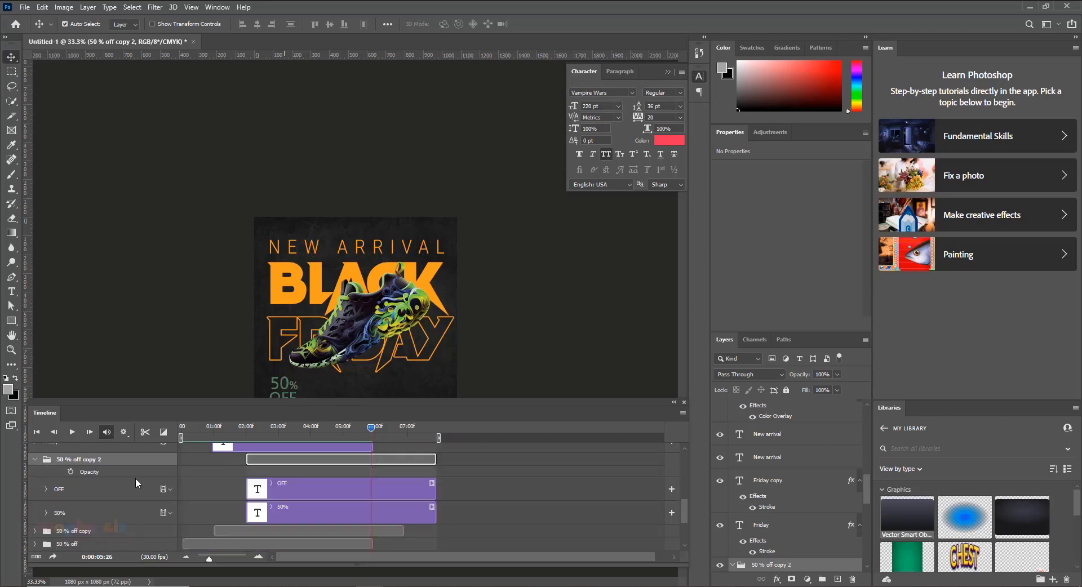
click(363, 489)
drag(434, 490, 371, 489)
drag(433, 513, 372, 511)
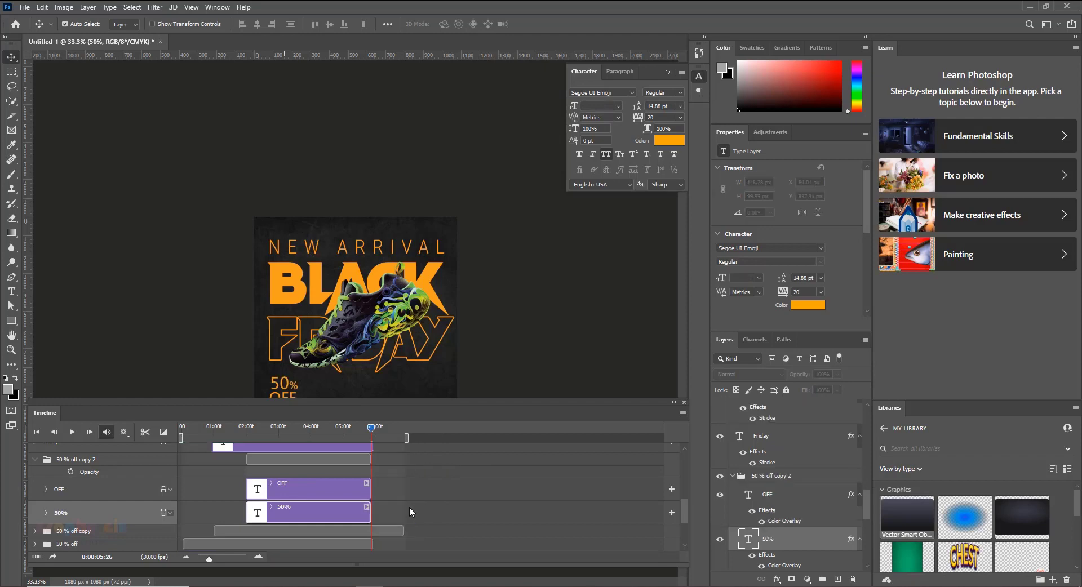
Trim the OFF and 50% clips in the 50 % off copy group to end with the last shoe clip
click(65, 531)
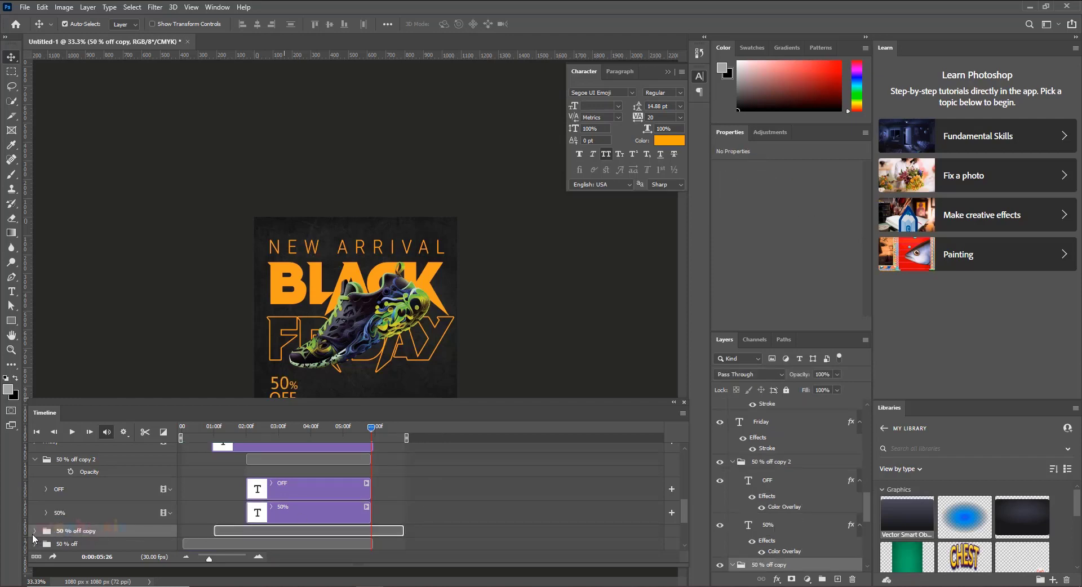
click(34, 531)
scroll(424, 549, down, 1)
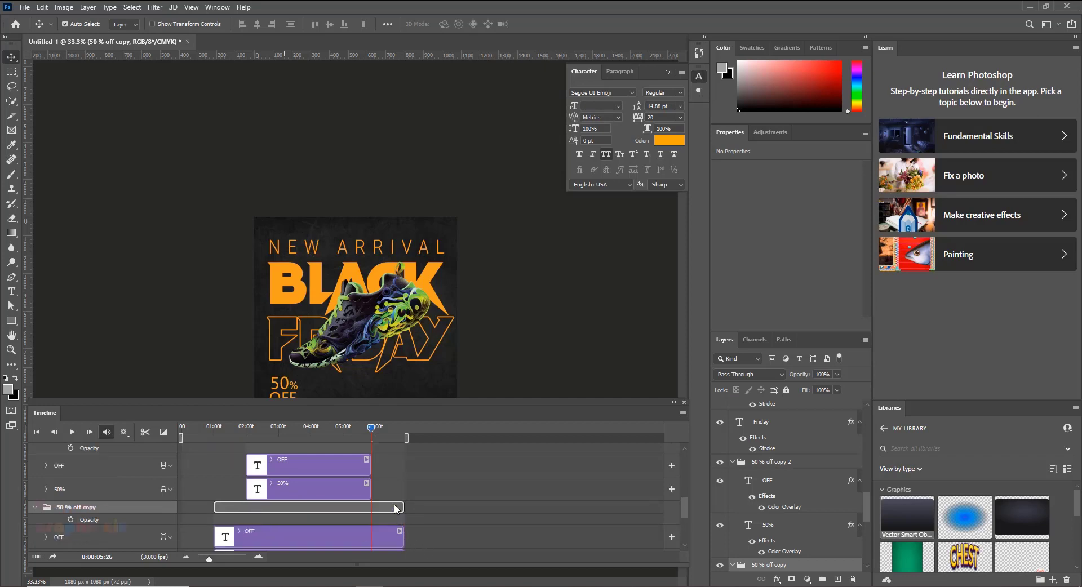
scroll(396, 509, down, 3)
drag(403, 466, 371, 499)
scroll(391, 499, up, 1)
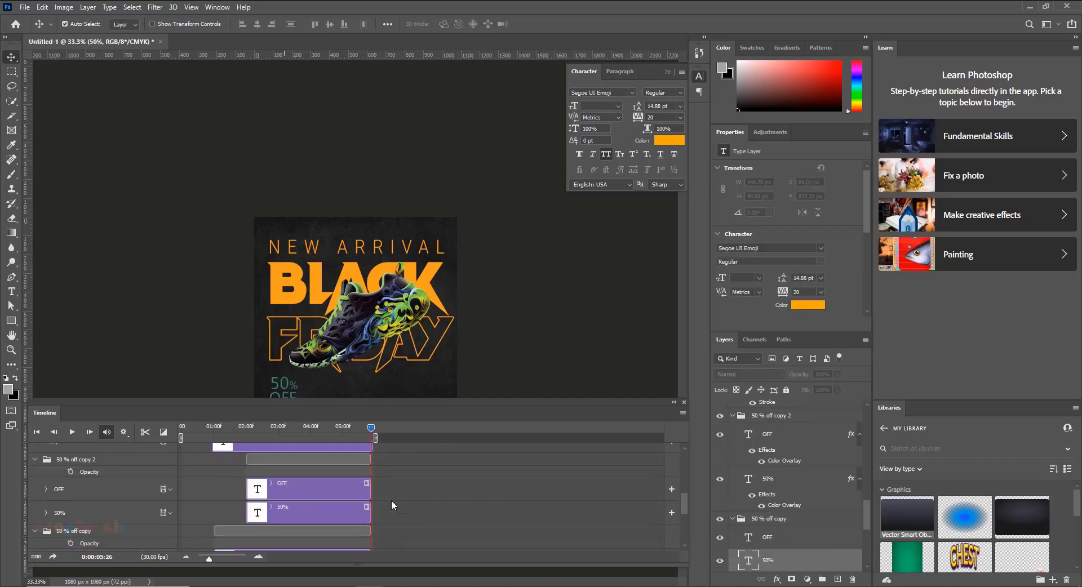
Play the trimmed animation from the start to check the full sequence
scroll(391, 499, up, 5)
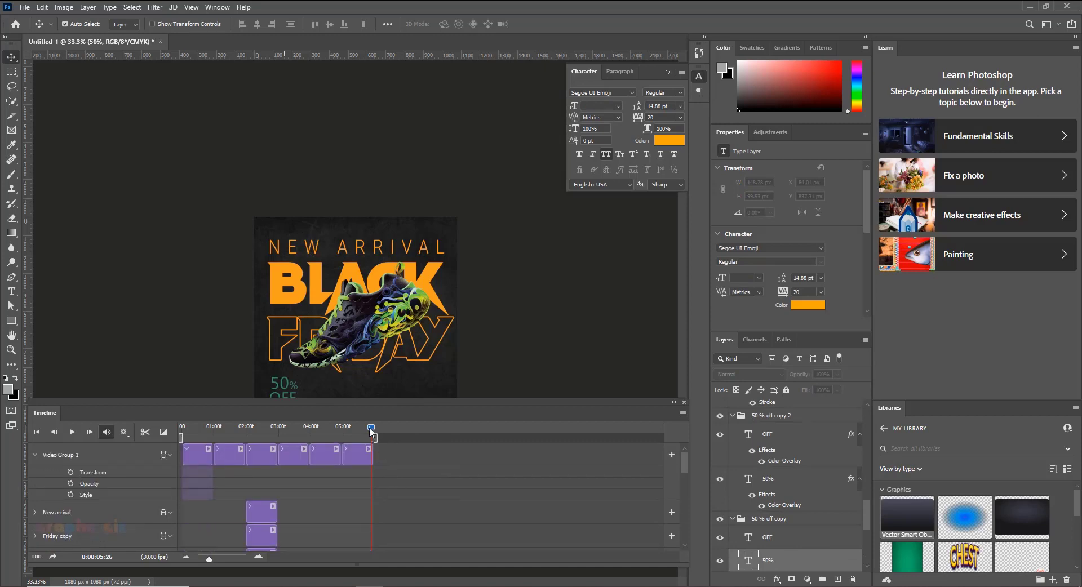
key(space)
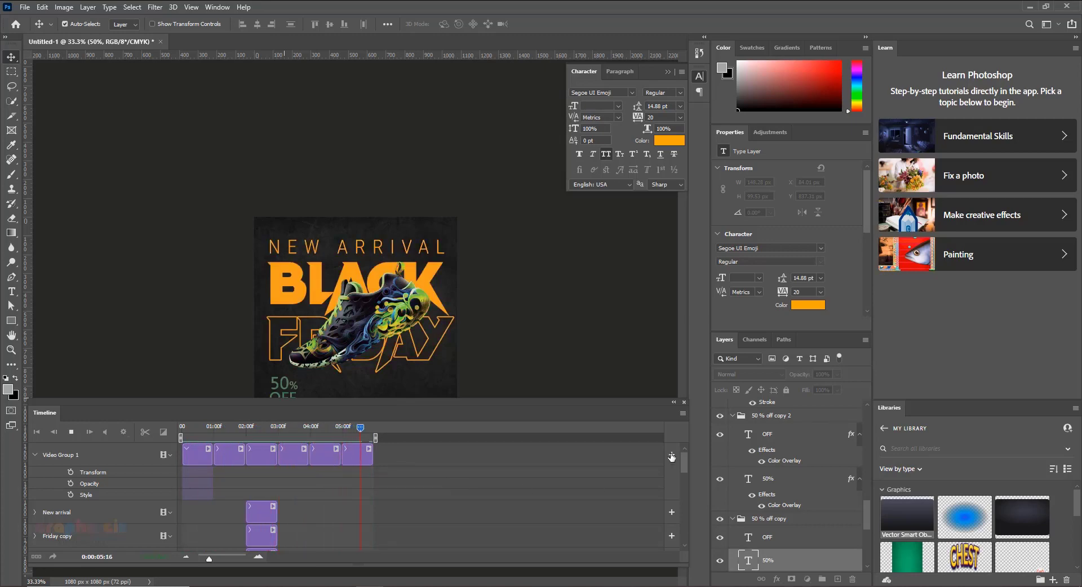
drag(369, 430, 149, 434)
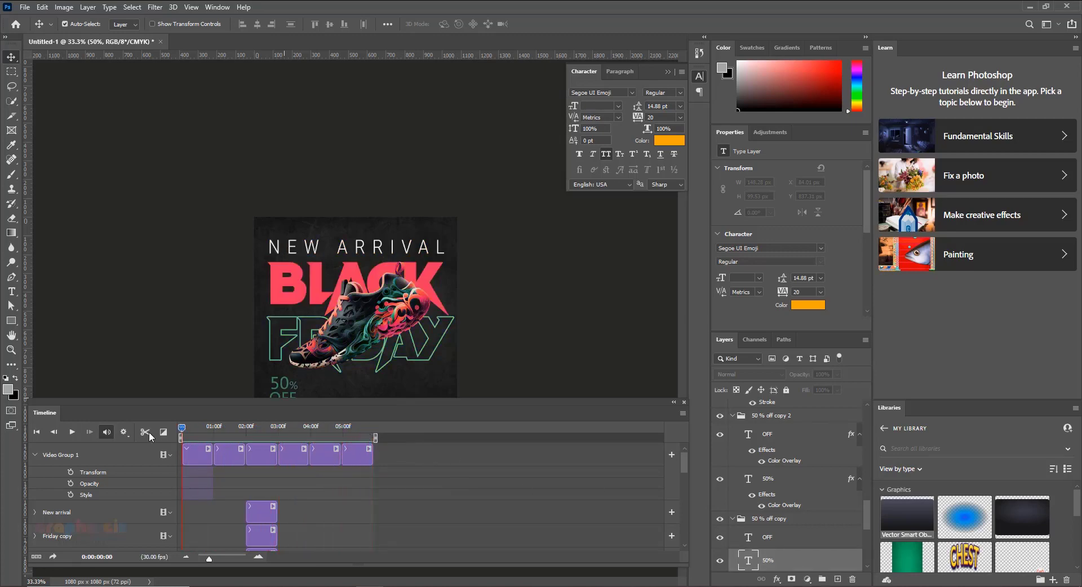
key(space)
key(space)
Collapse the Timeline panel to watch the whole design play, reopen it and return the playhead to the start
click(673, 402)
key(space)
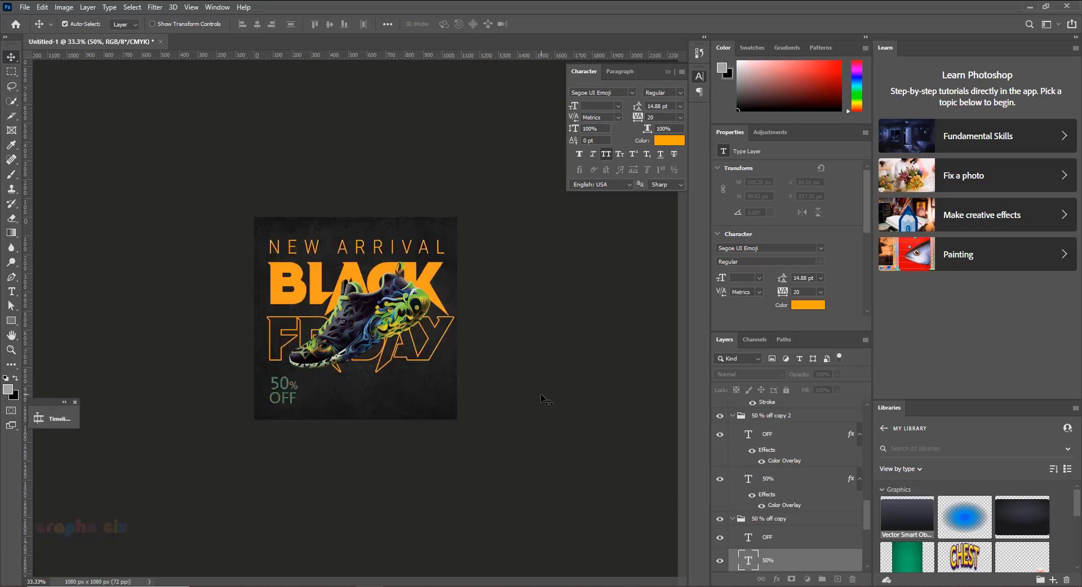
click(61, 412)
drag(363, 428, 216, 429)
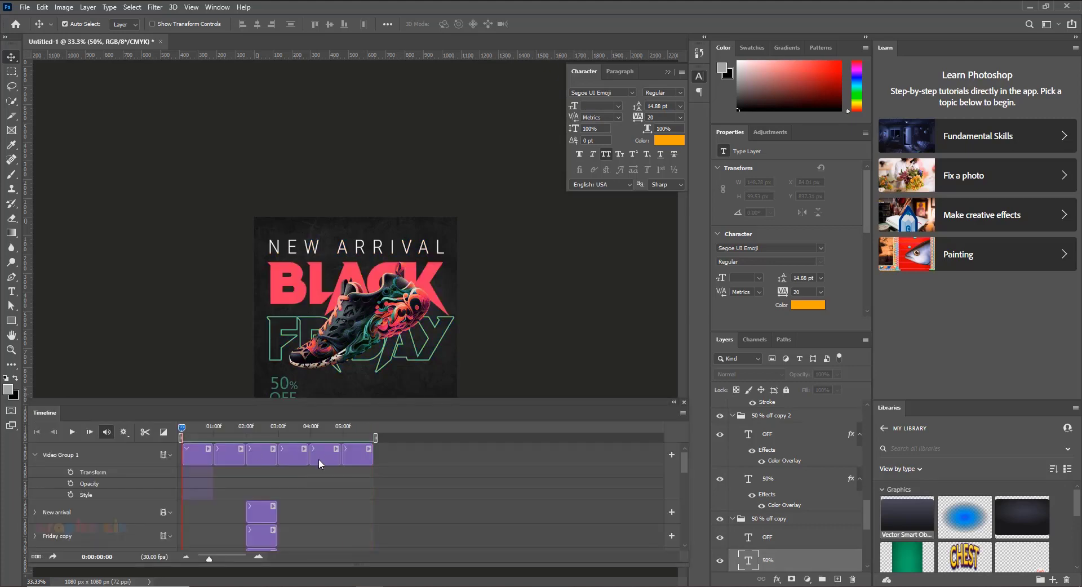